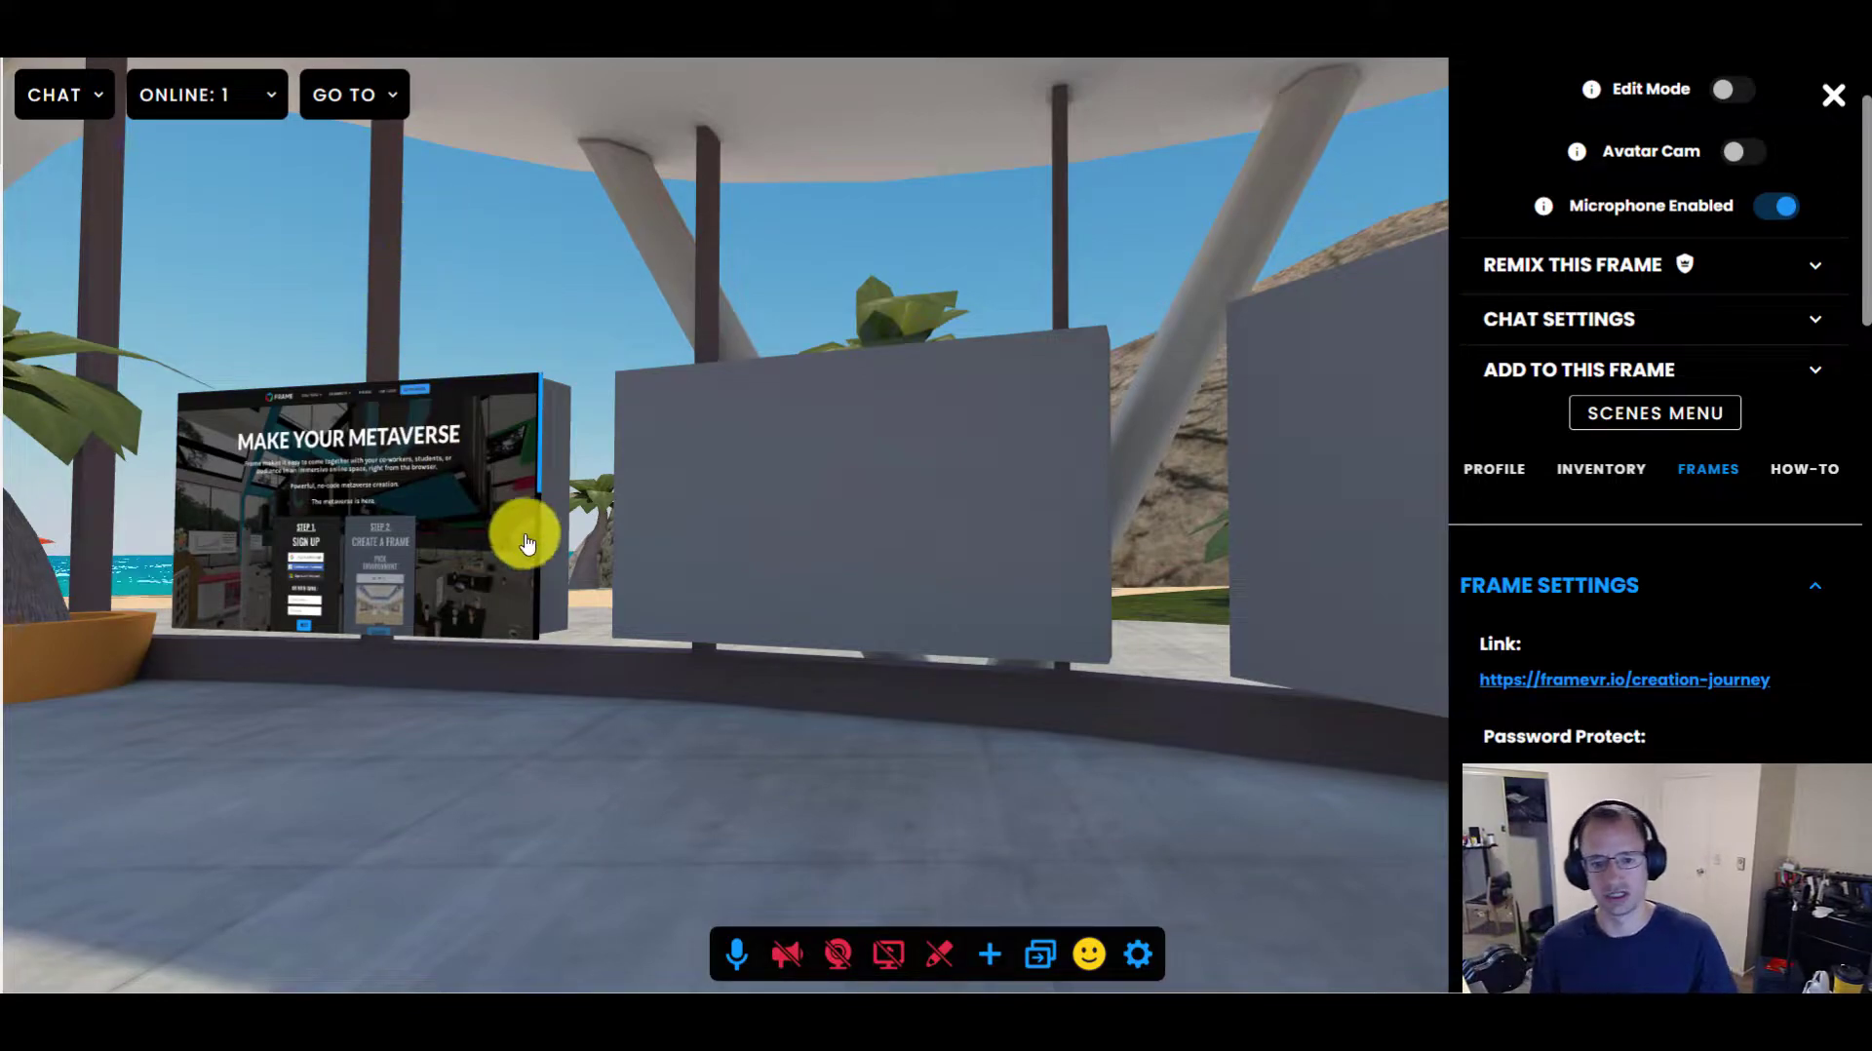
Close the frame settings sidebar and look over the meeting room's conference table and large streaming screen
{"action": "left_click_drag", "start_coordinate": [792, 750], "coordinate": [472, 837]}
{"action": "key", "text": "s"}
{"action": "key", "text": "s"}
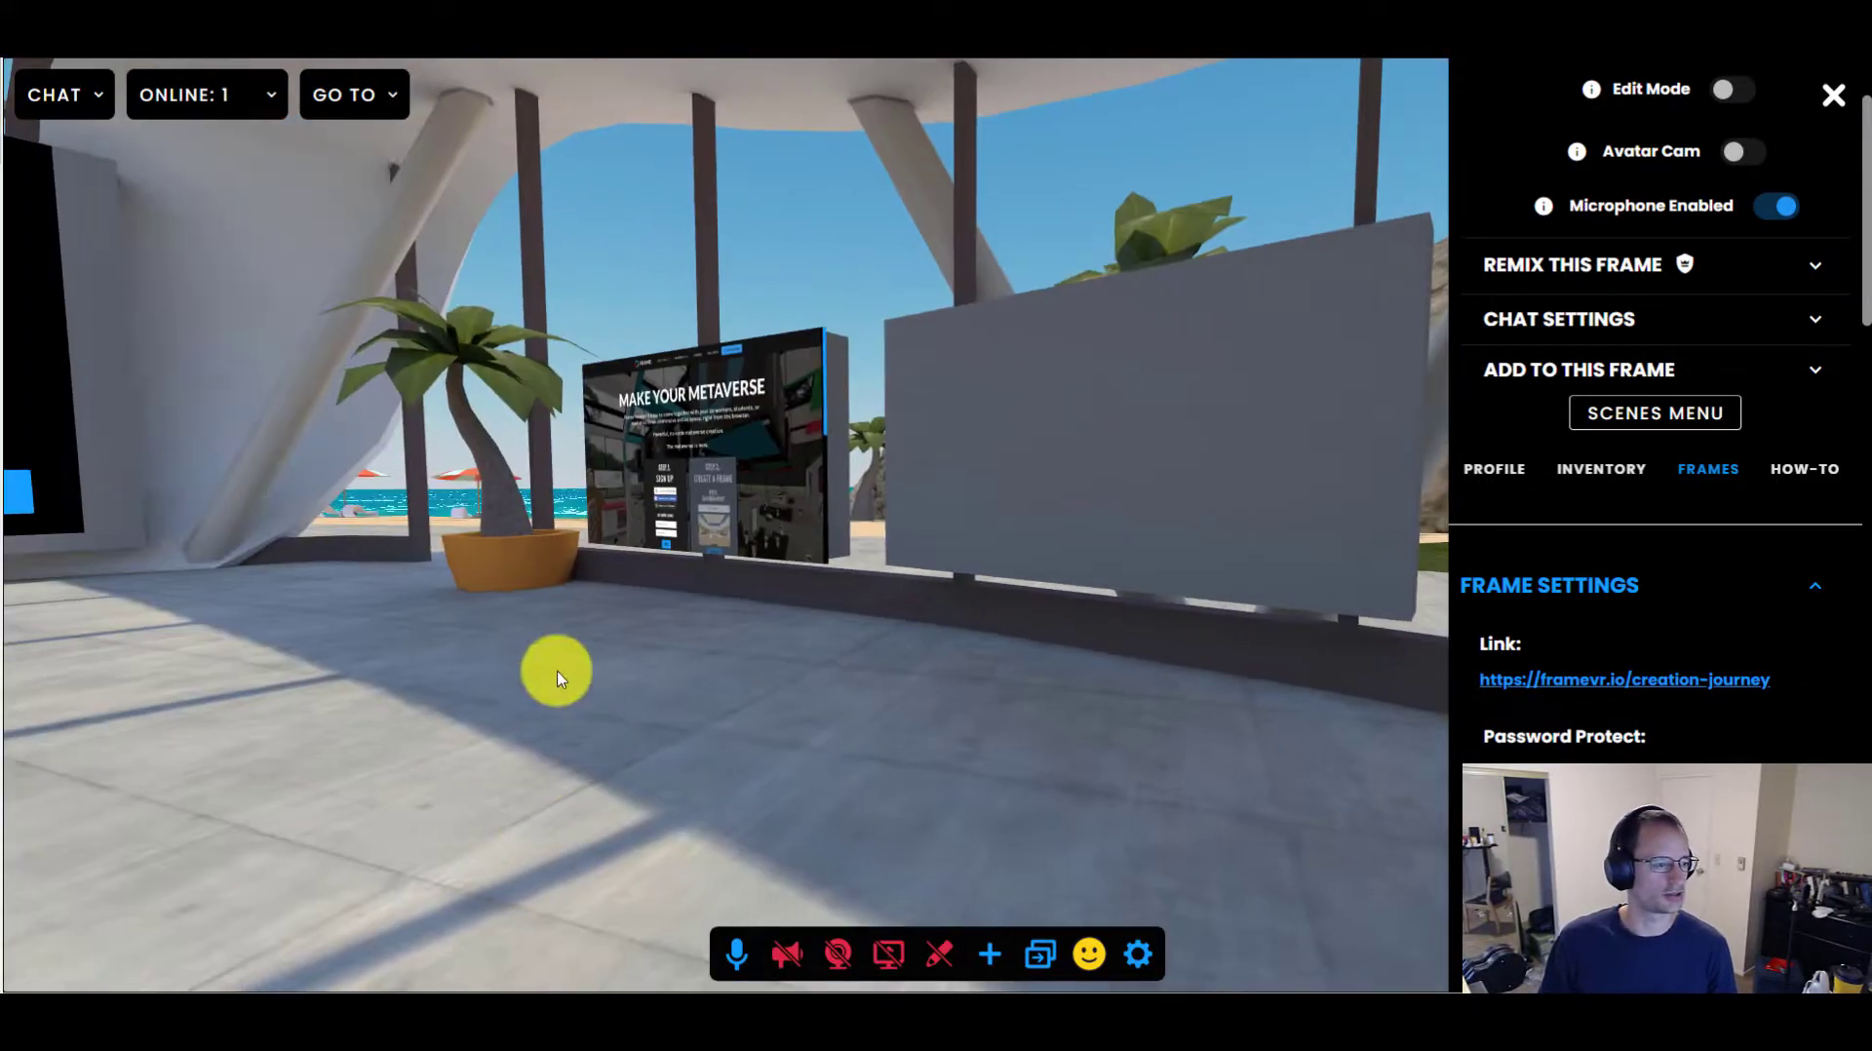
{"action": "key", "text": "s"}
{"action": "key", "text": "d"}
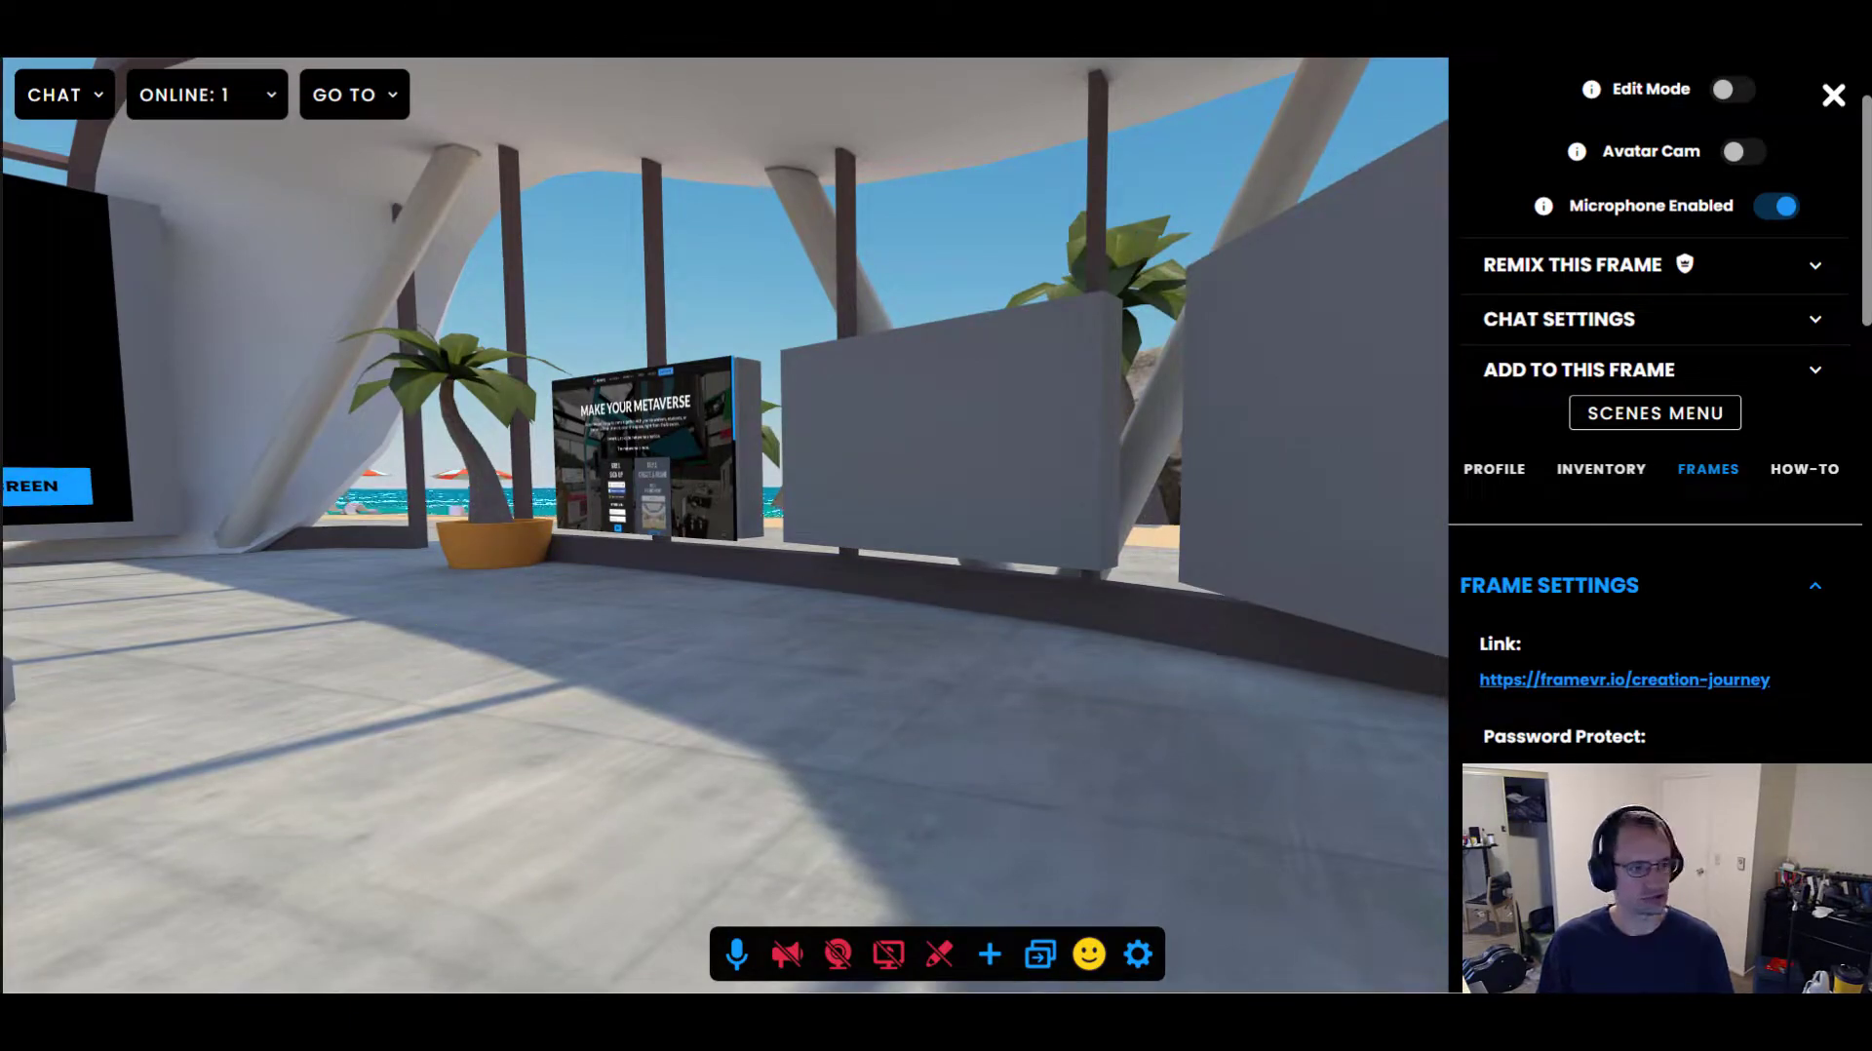
{"action": "left_click_drag", "start_coordinate": [932, 571], "coordinate": [719, 709]}
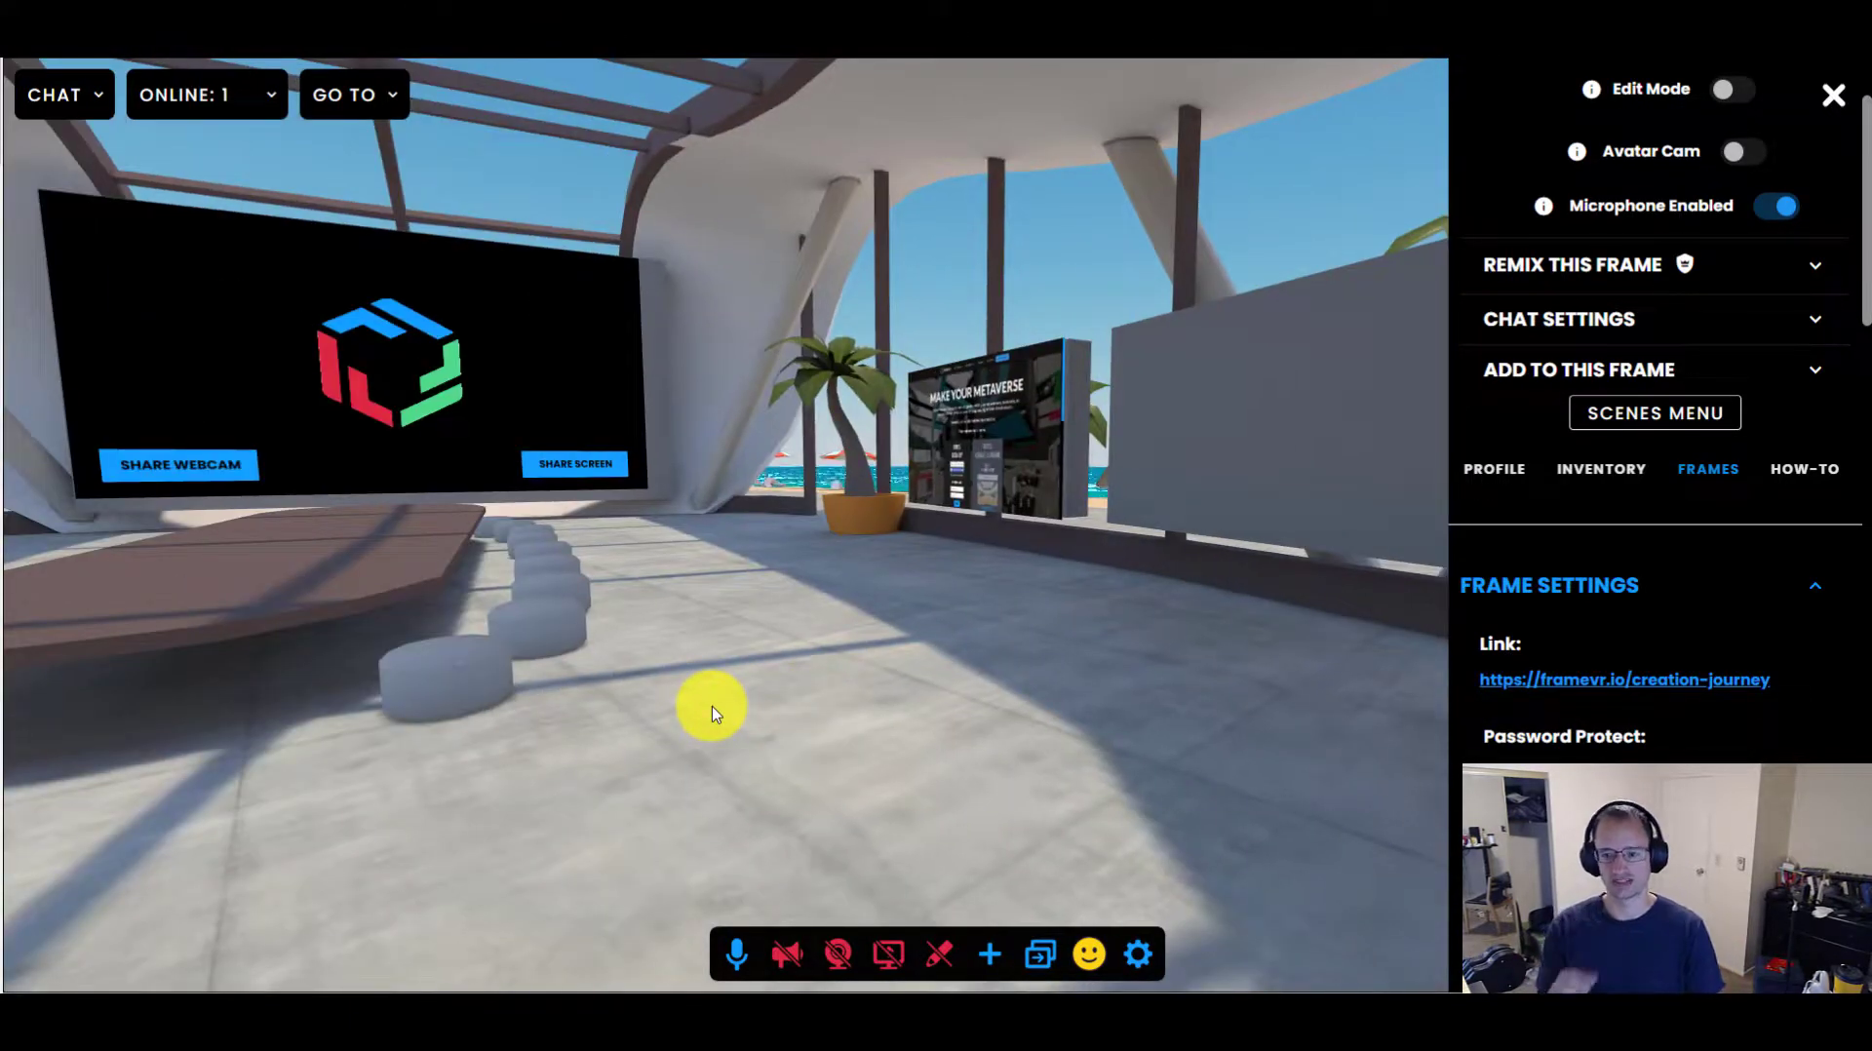
{"action": "left_click", "coordinate": [1832, 94]}
{"action": "key", "text": "w"}
{"action": "left_click_drag", "start_coordinate": [1010, 641], "coordinate": [840, 671]}
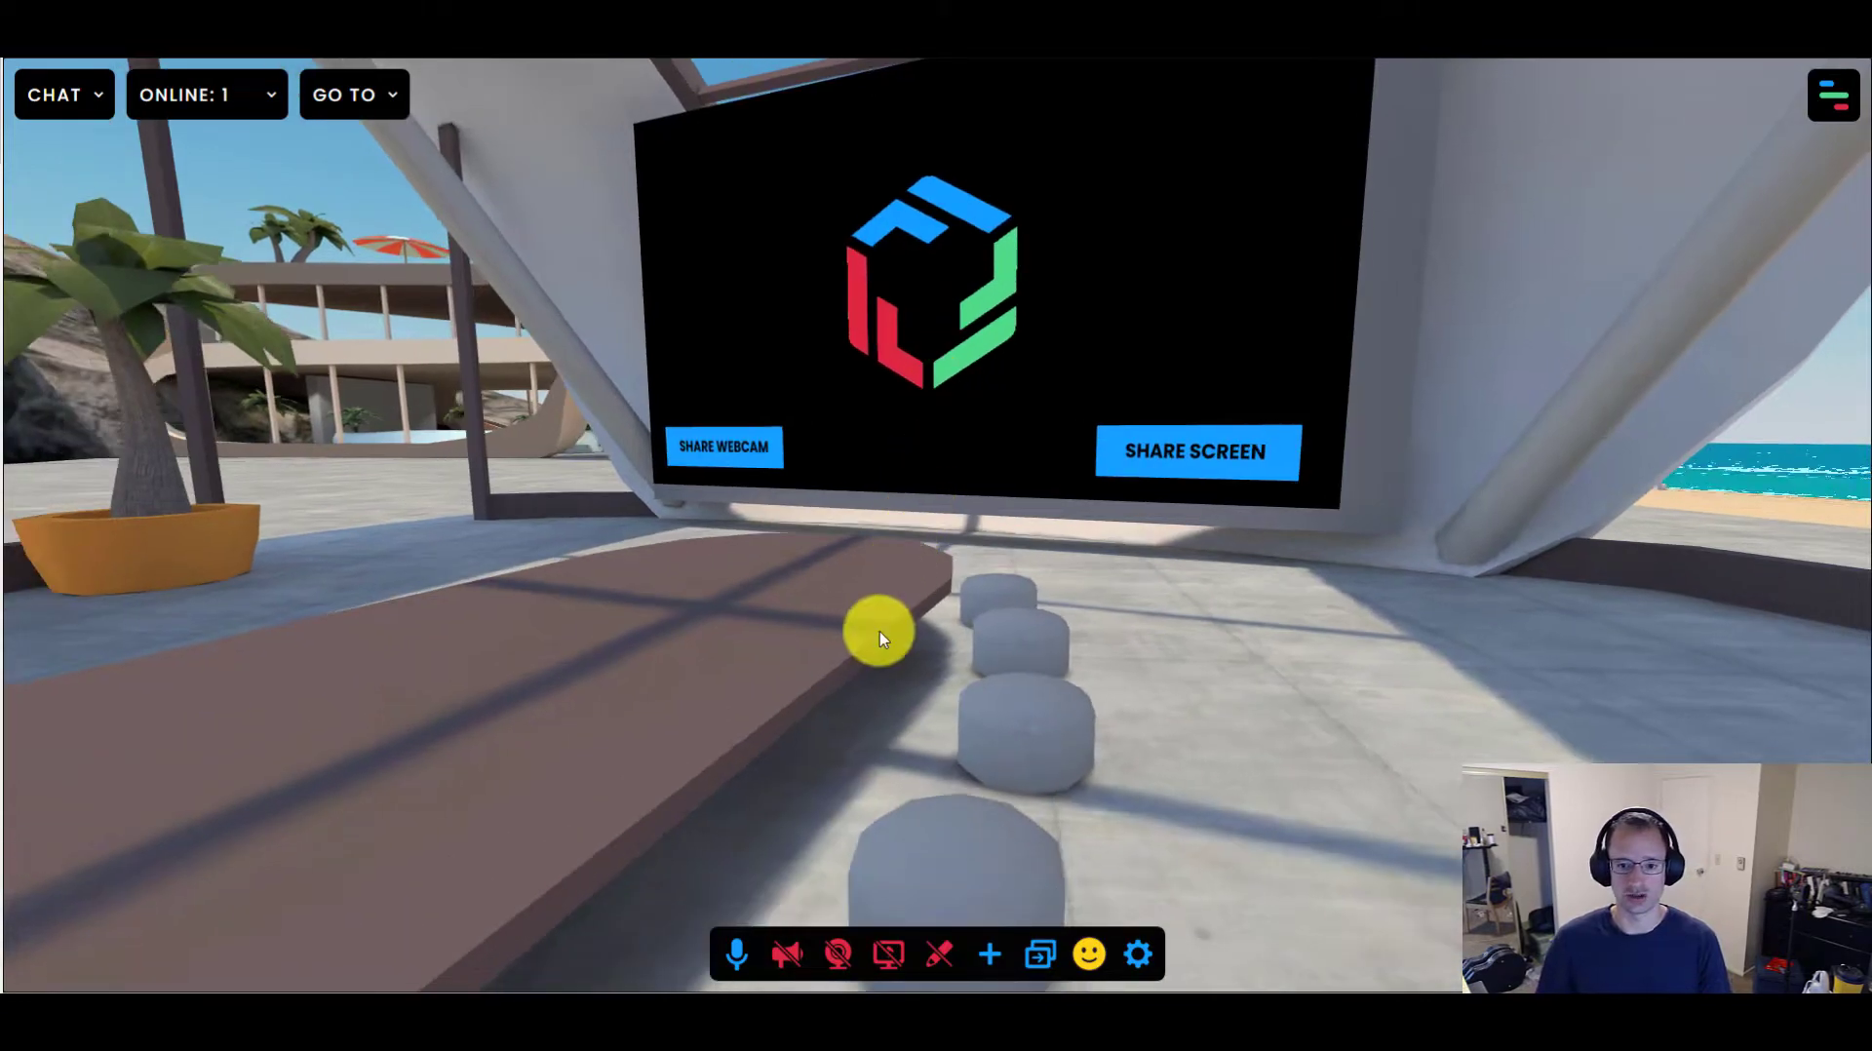
{"action": "left_click_drag", "start_coordinate": [874, 631], "coordinate": [1066, 605]}
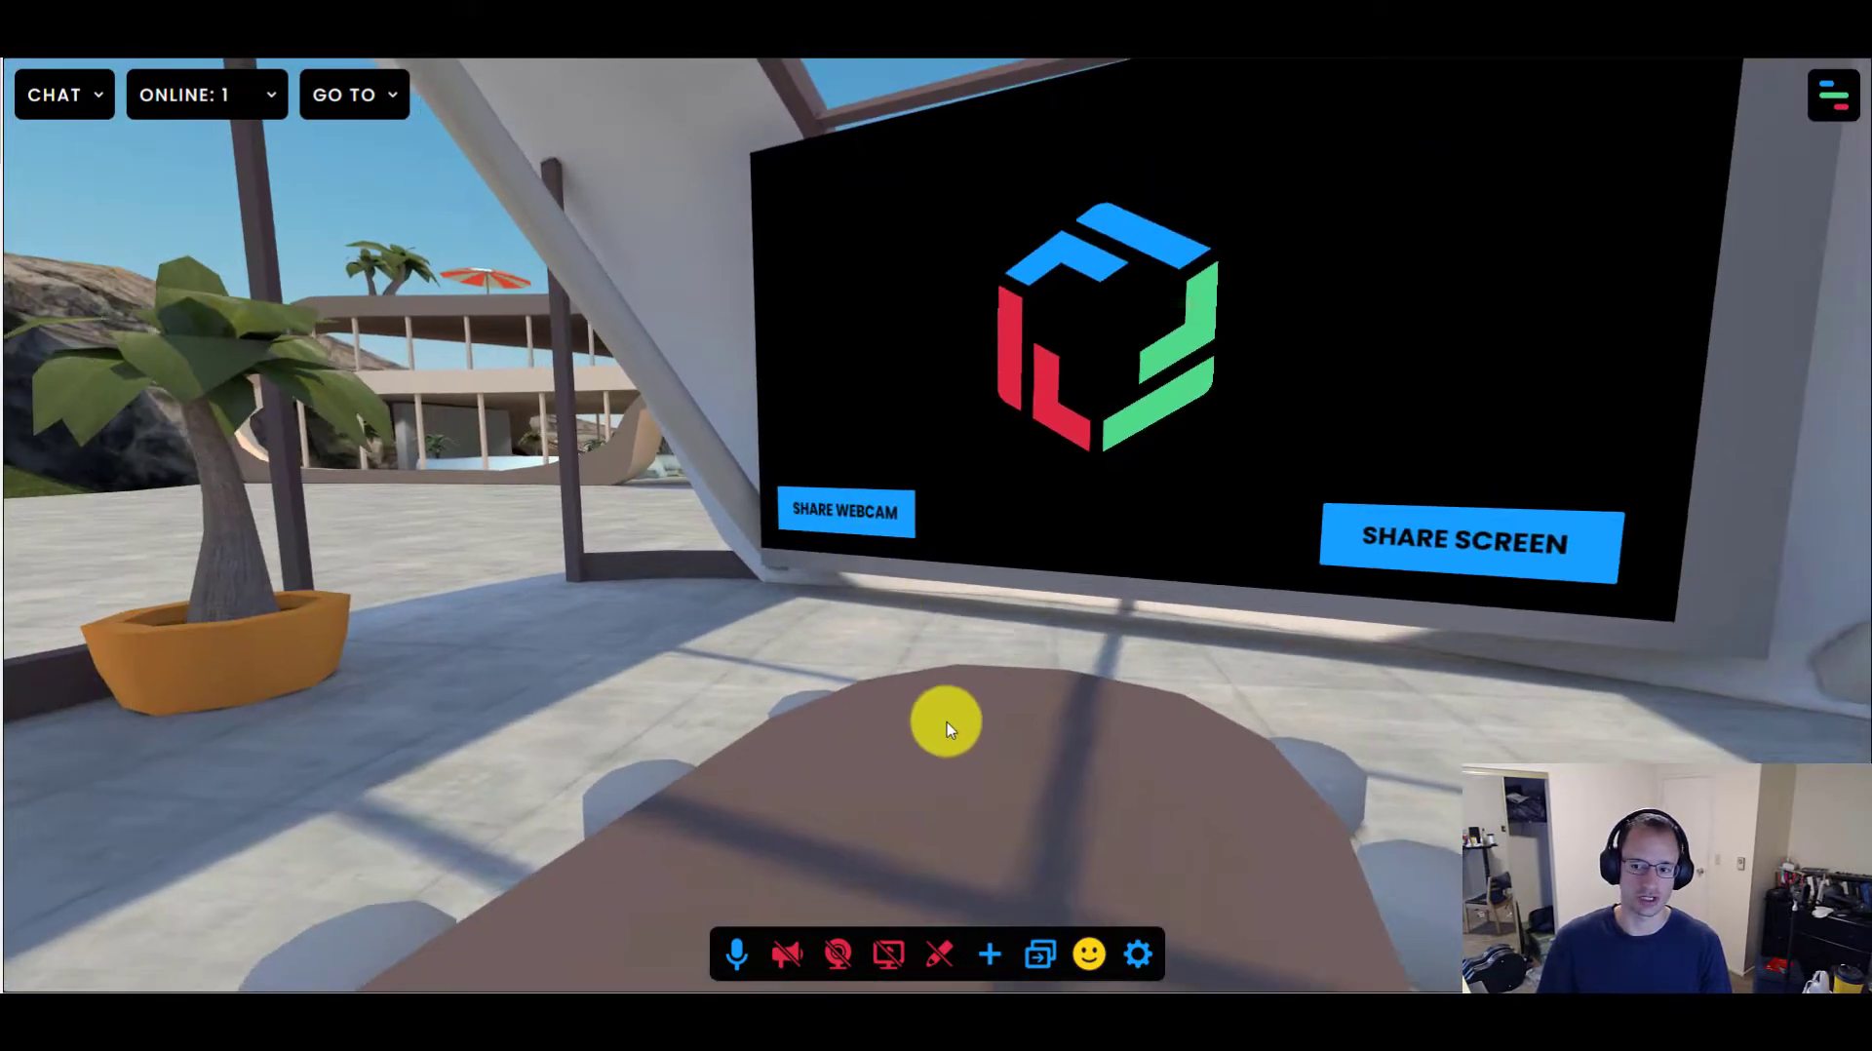
{"action": "left_click_drag", "start_coordinate": [946, 721], "coordinate": [1146, 568]}
{"action": "key", "text": "s"}
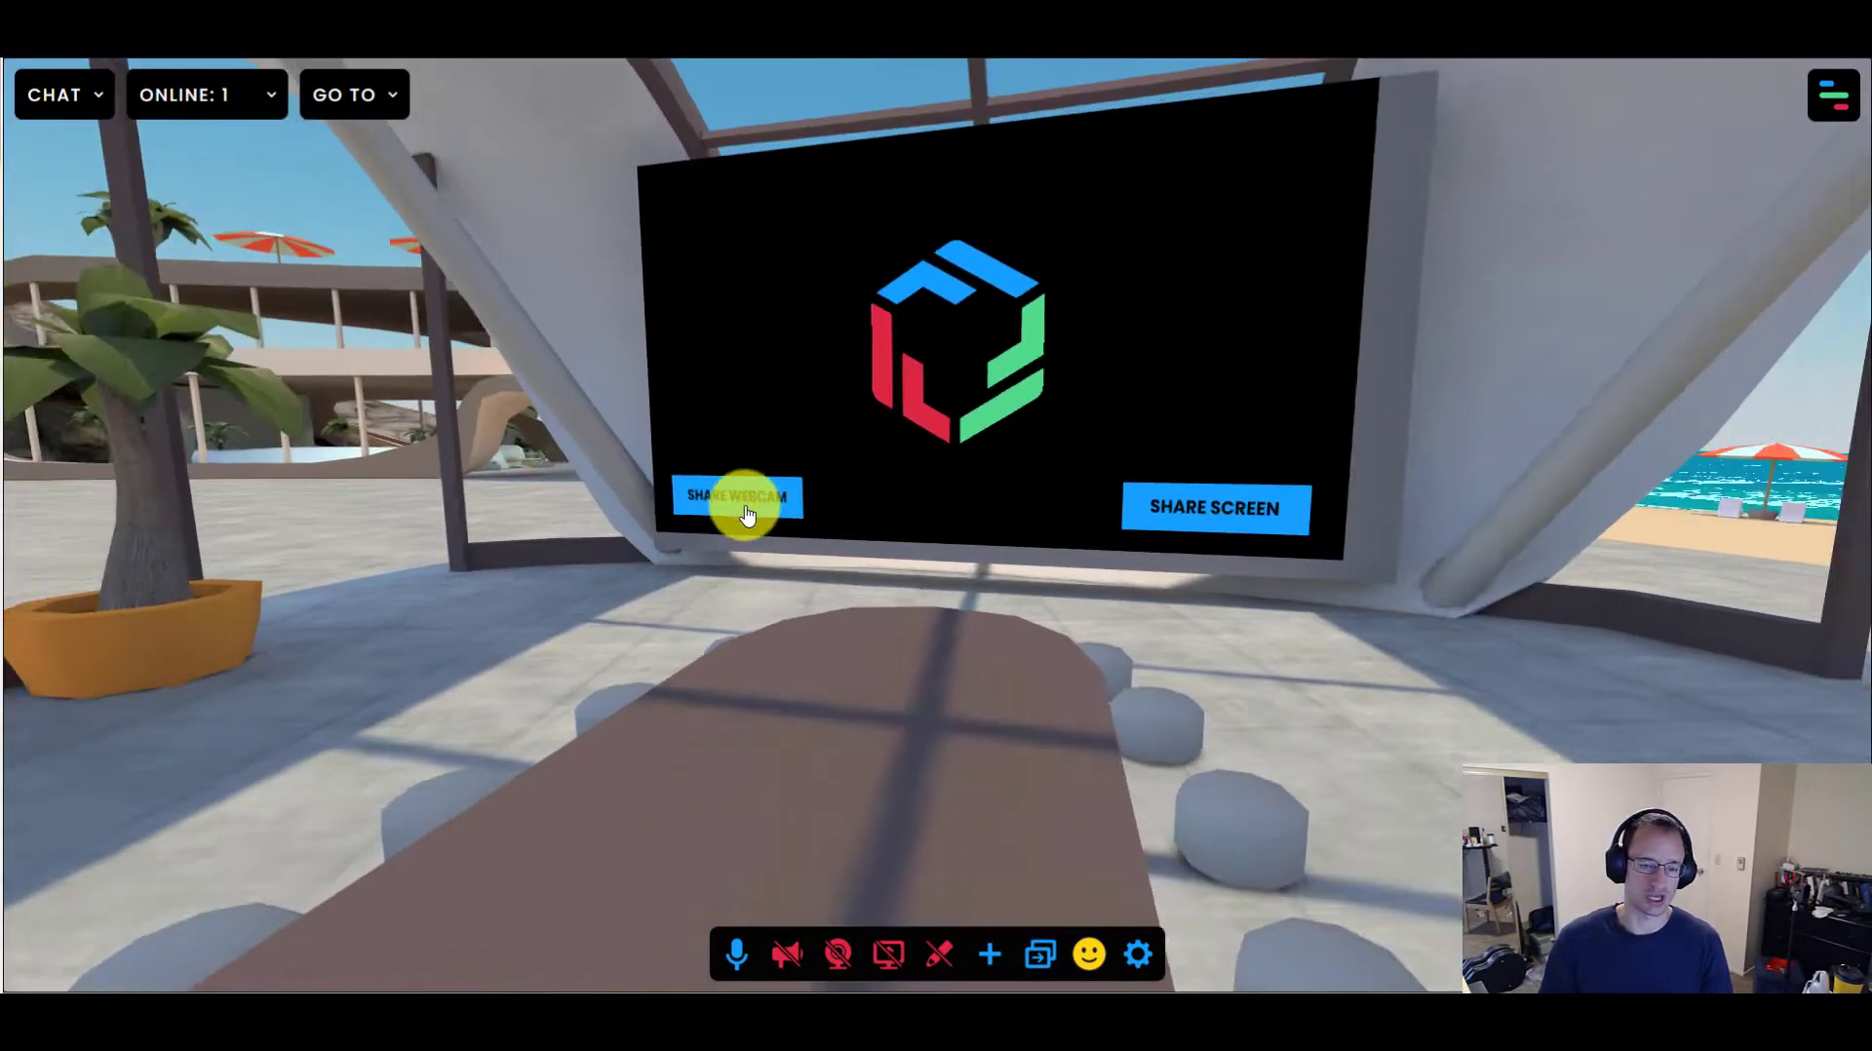
{"action": "key", "text": "s"}
{"action": "key", "text": "d"}
{"action": "key", "text": "a"}
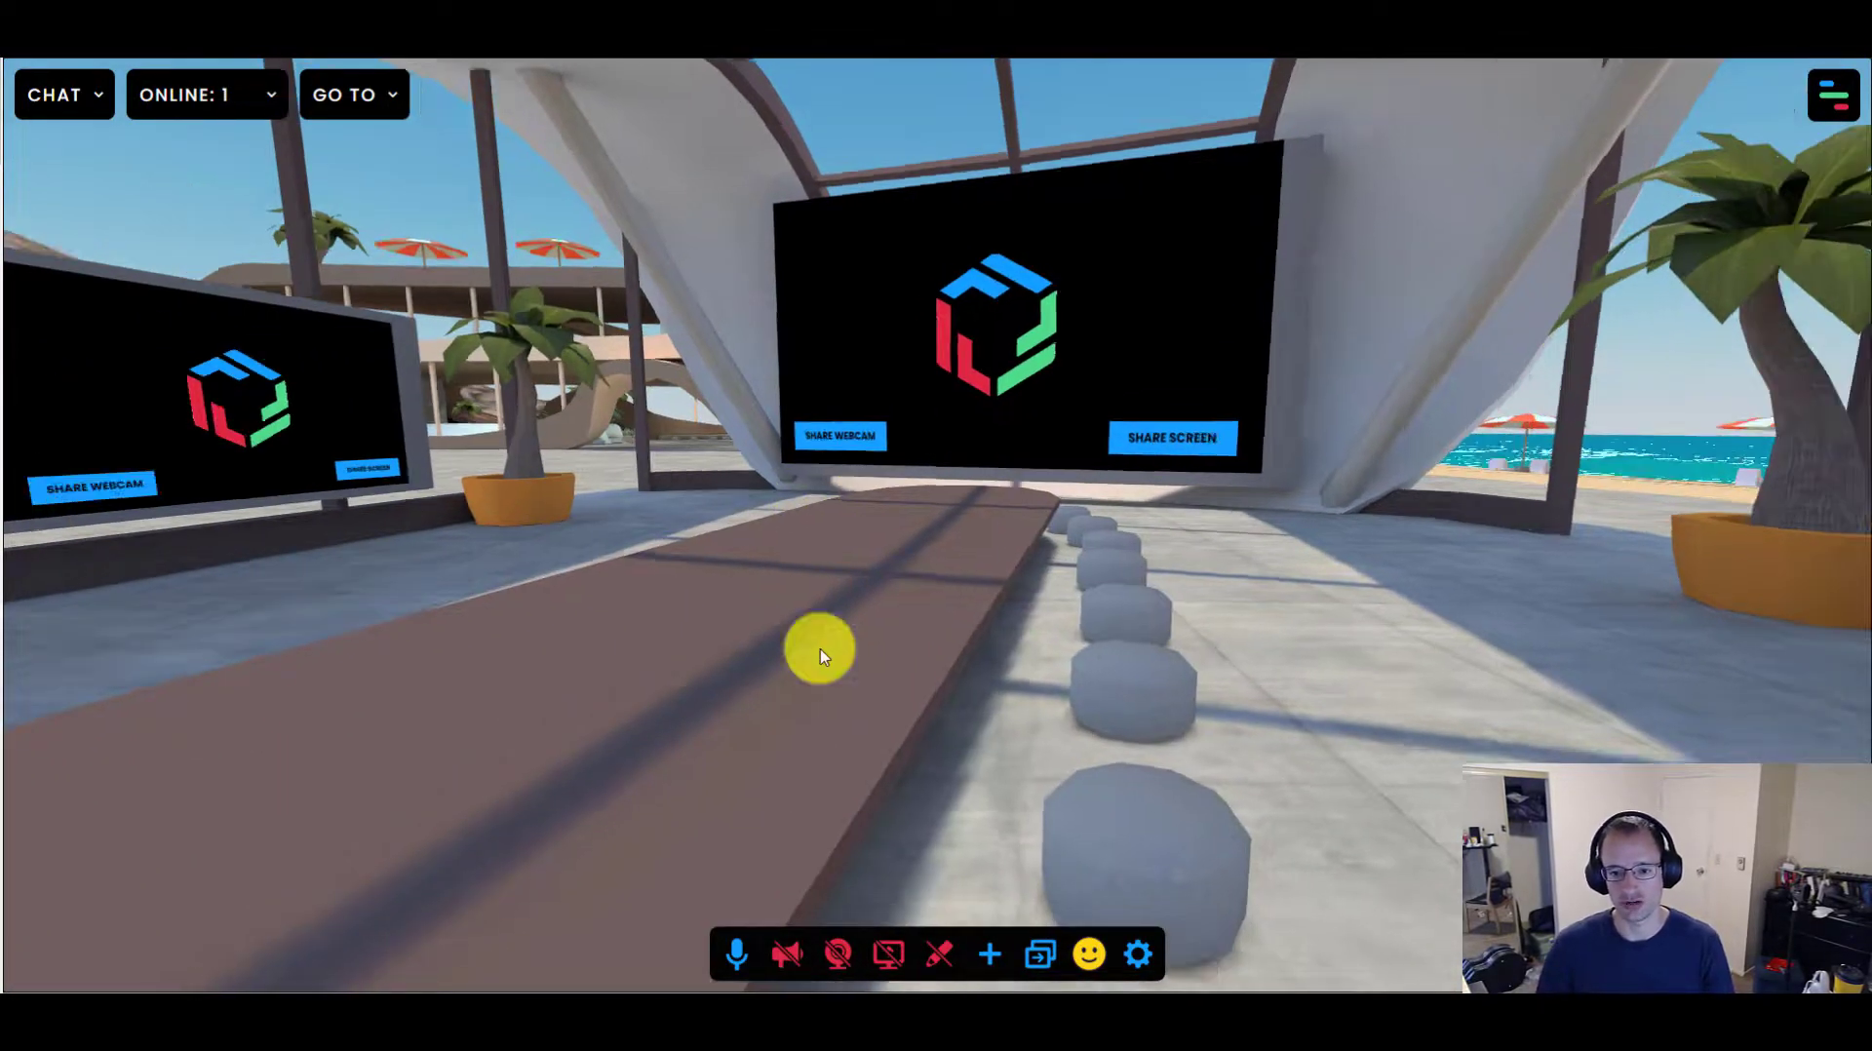
Examine the surroundings outside the meeting room and approach the "Make Your Metaverse" web page screenshot on the wall
{"action": "left_click_drag", "start_coordinate": [815, 646], "coordinate": [359, 610]}
{"action": "key", "text": "w"}
{"action": "key", "text": "a"}
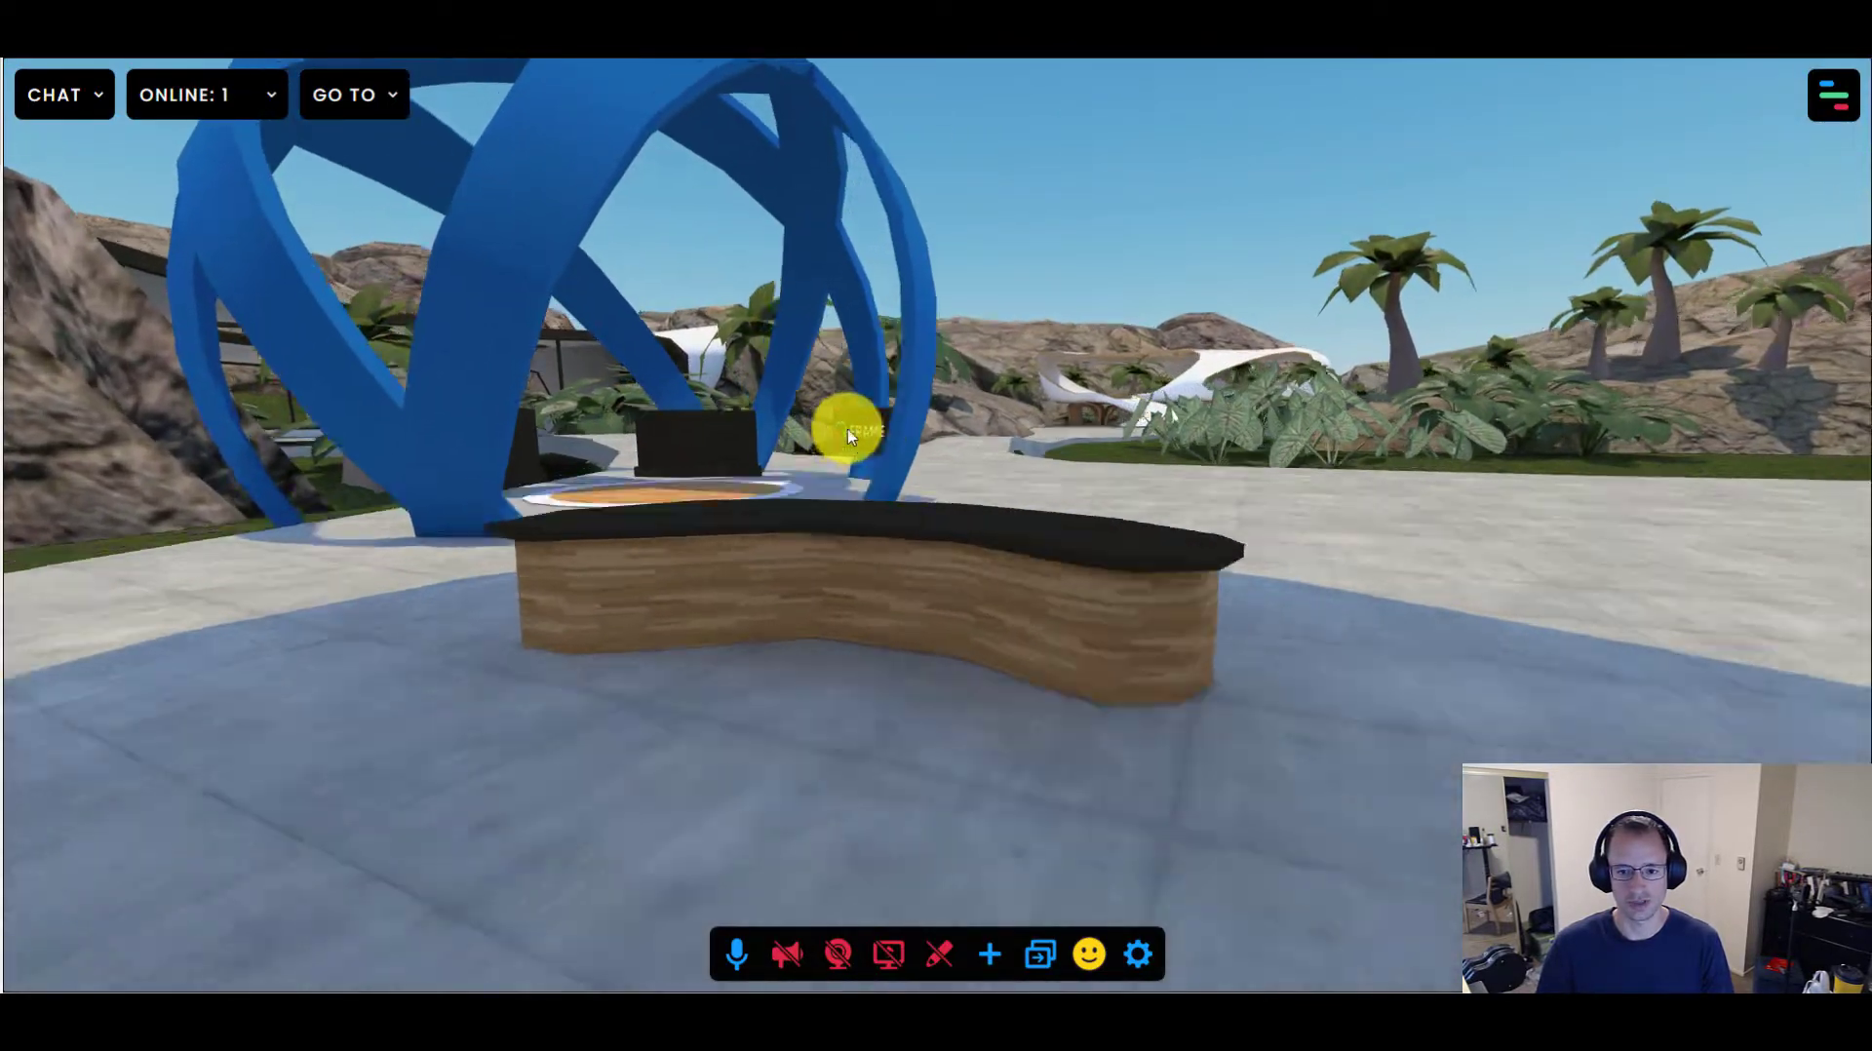
{"action": "left_click_drag", "start_coordinate": [834, 661], "coordinate": [1297, 683]}
{"action": "key", "text": "w"}
{"action": "key", "text": "w"}
{"action": "left_click_drag", "start_coordinate": [757, 543], "coordinate": [1124, 543]}
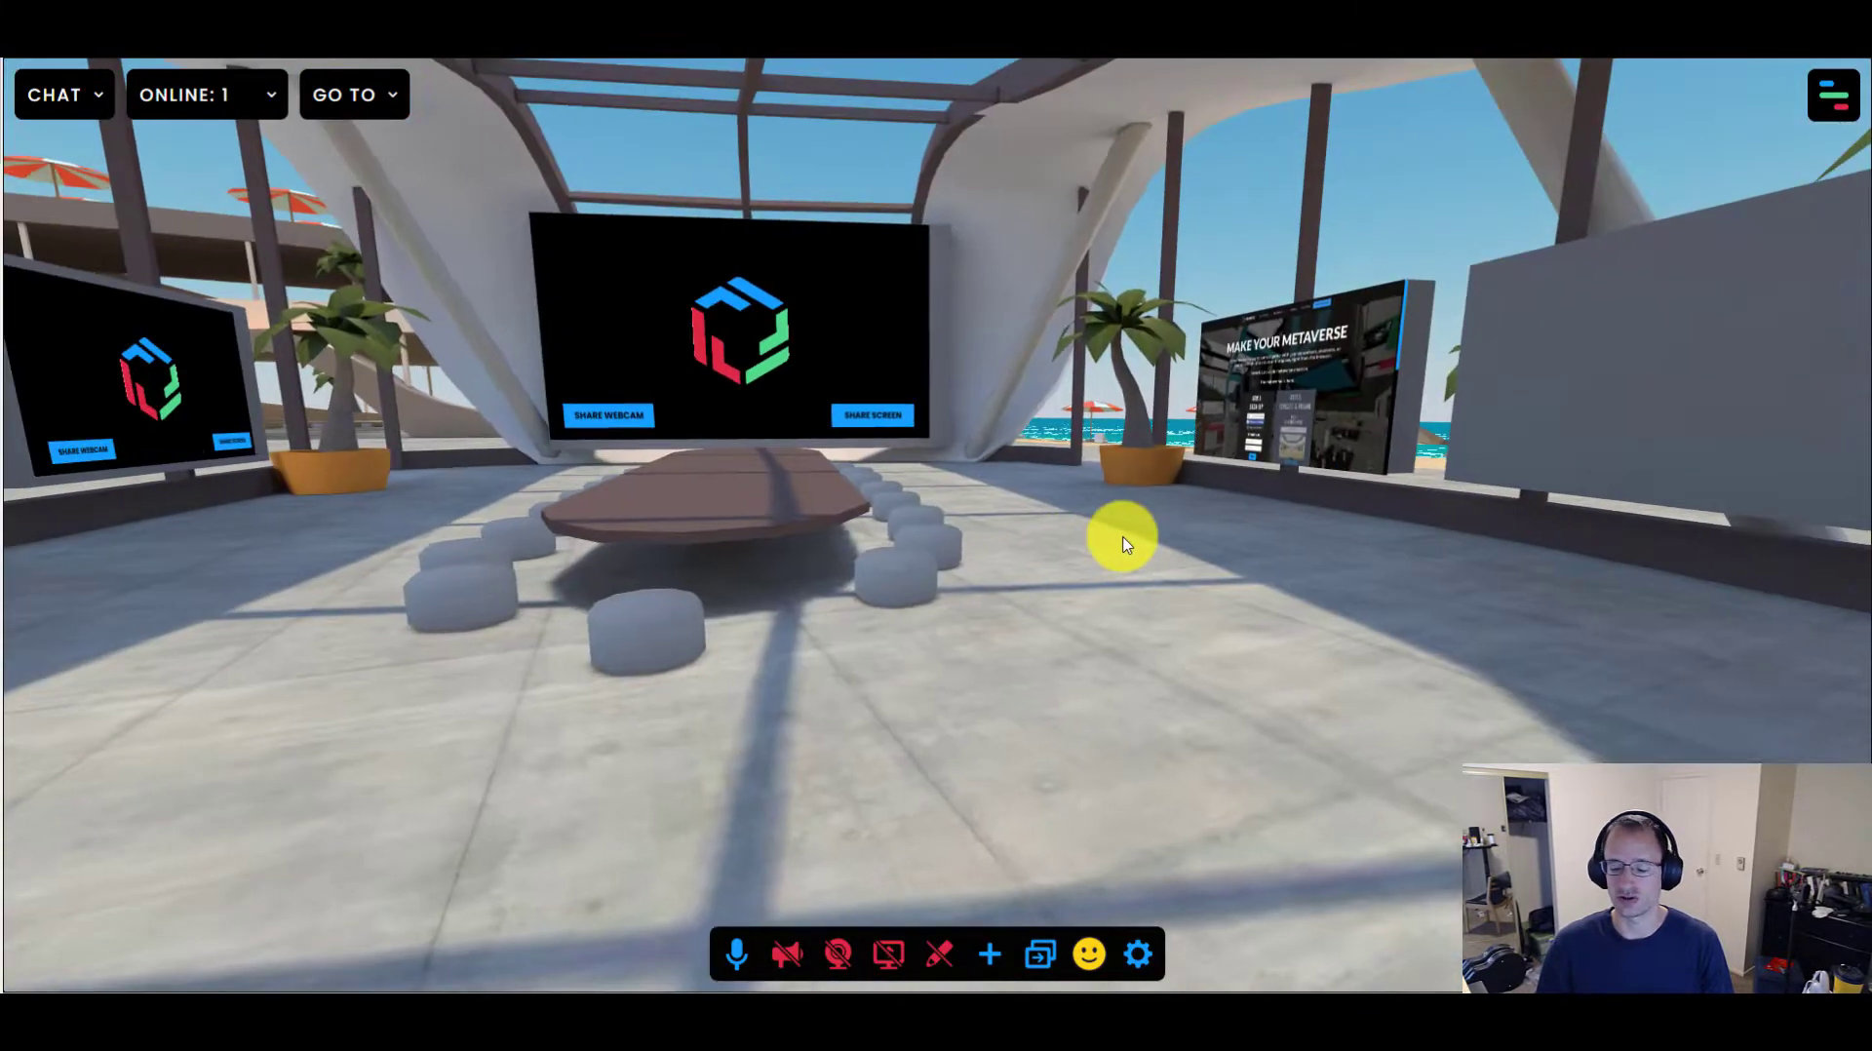
{"action": "key", "text": "w"}
{"action": "left_click_drag", "start_coordinate": [927, 634], "coordinate": [1233, 600]}
{"action": "key", "text": "w"}
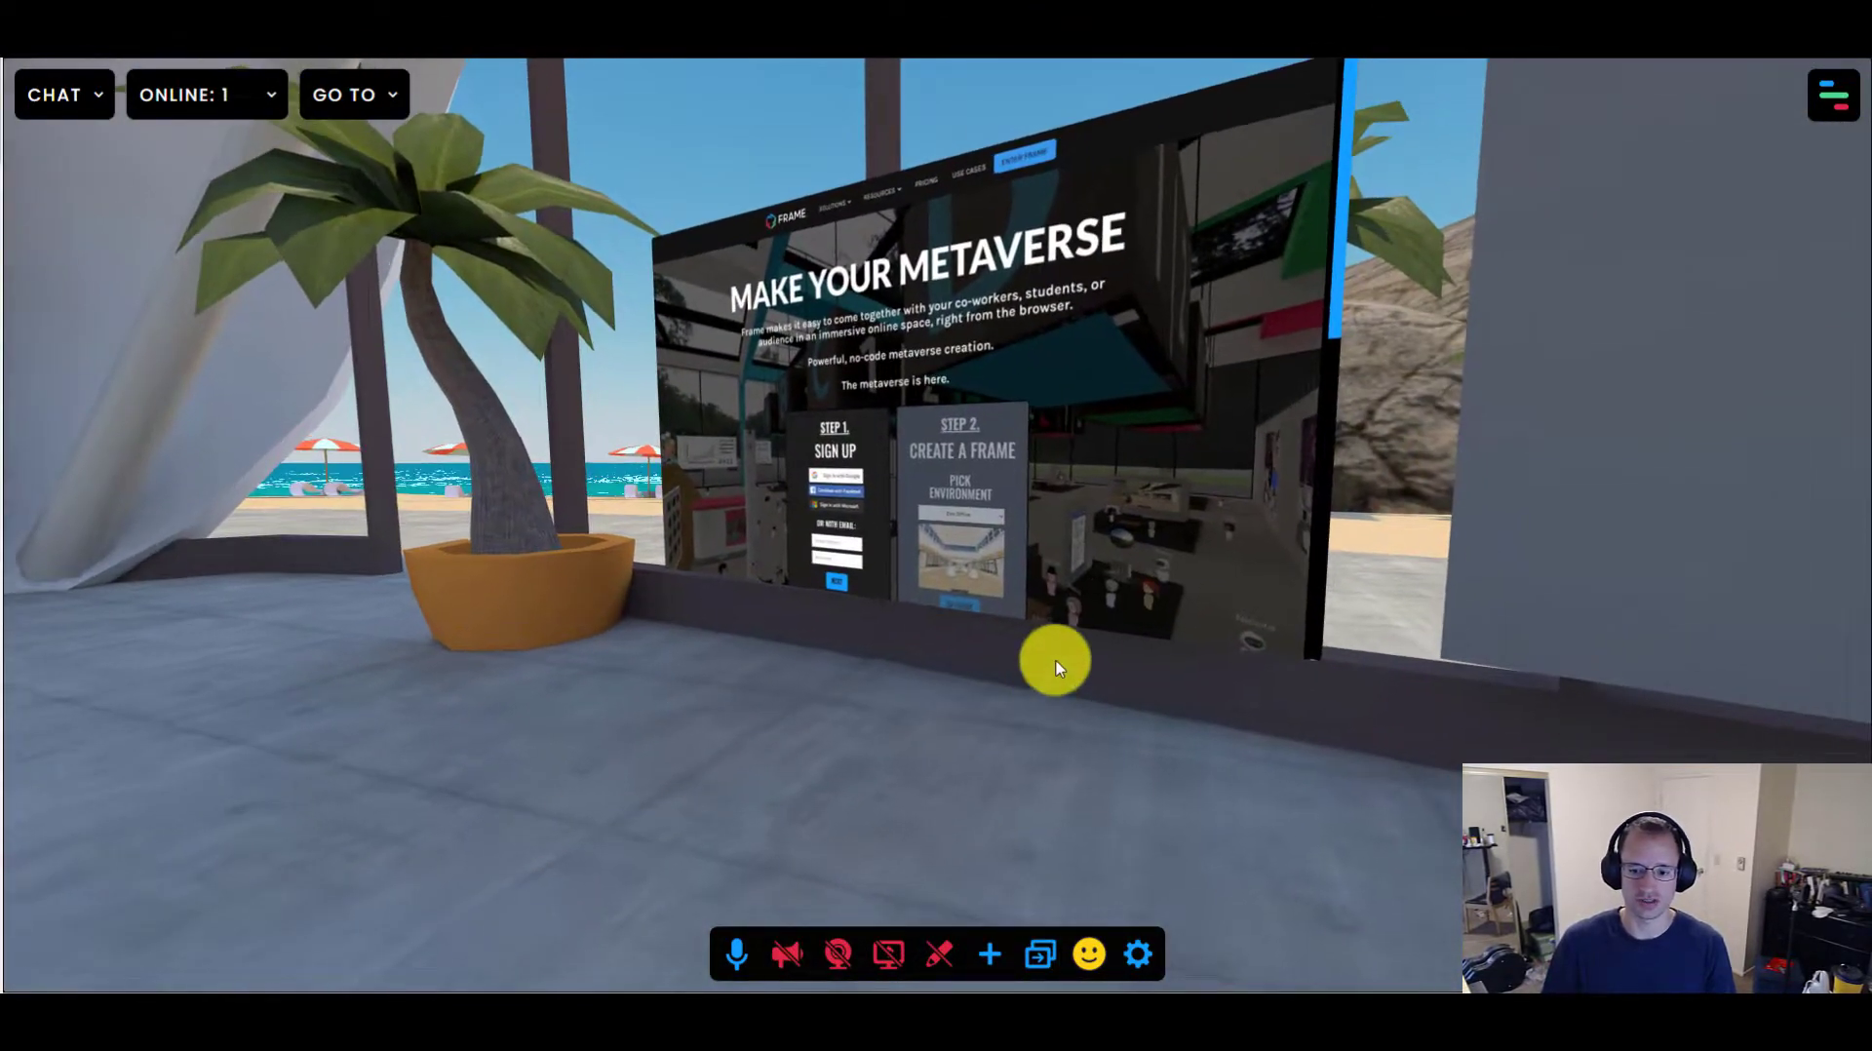
{"action": "left_click", "coordinate": [989, 952]}
{"action": "key", "text": "s"}
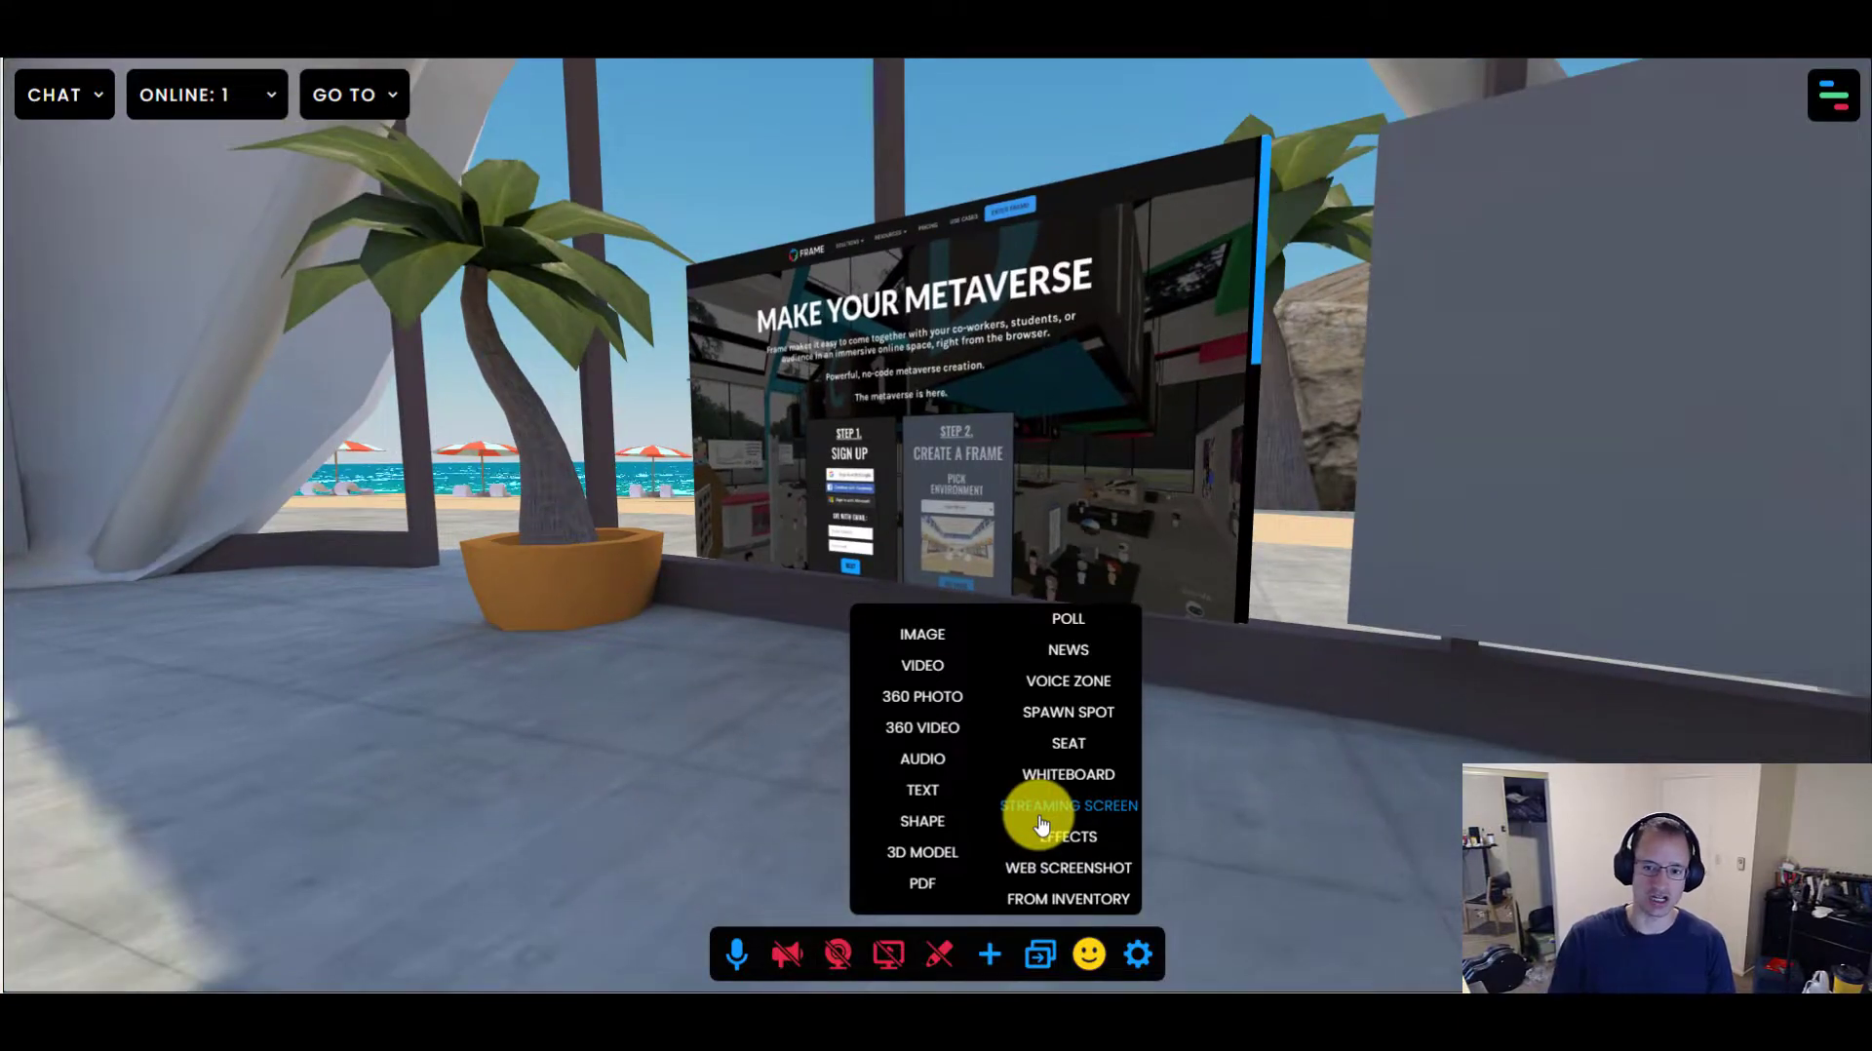
{"action": "left_click", "coordinate": [992, 956]}
{"action": "key", "text": "w"}
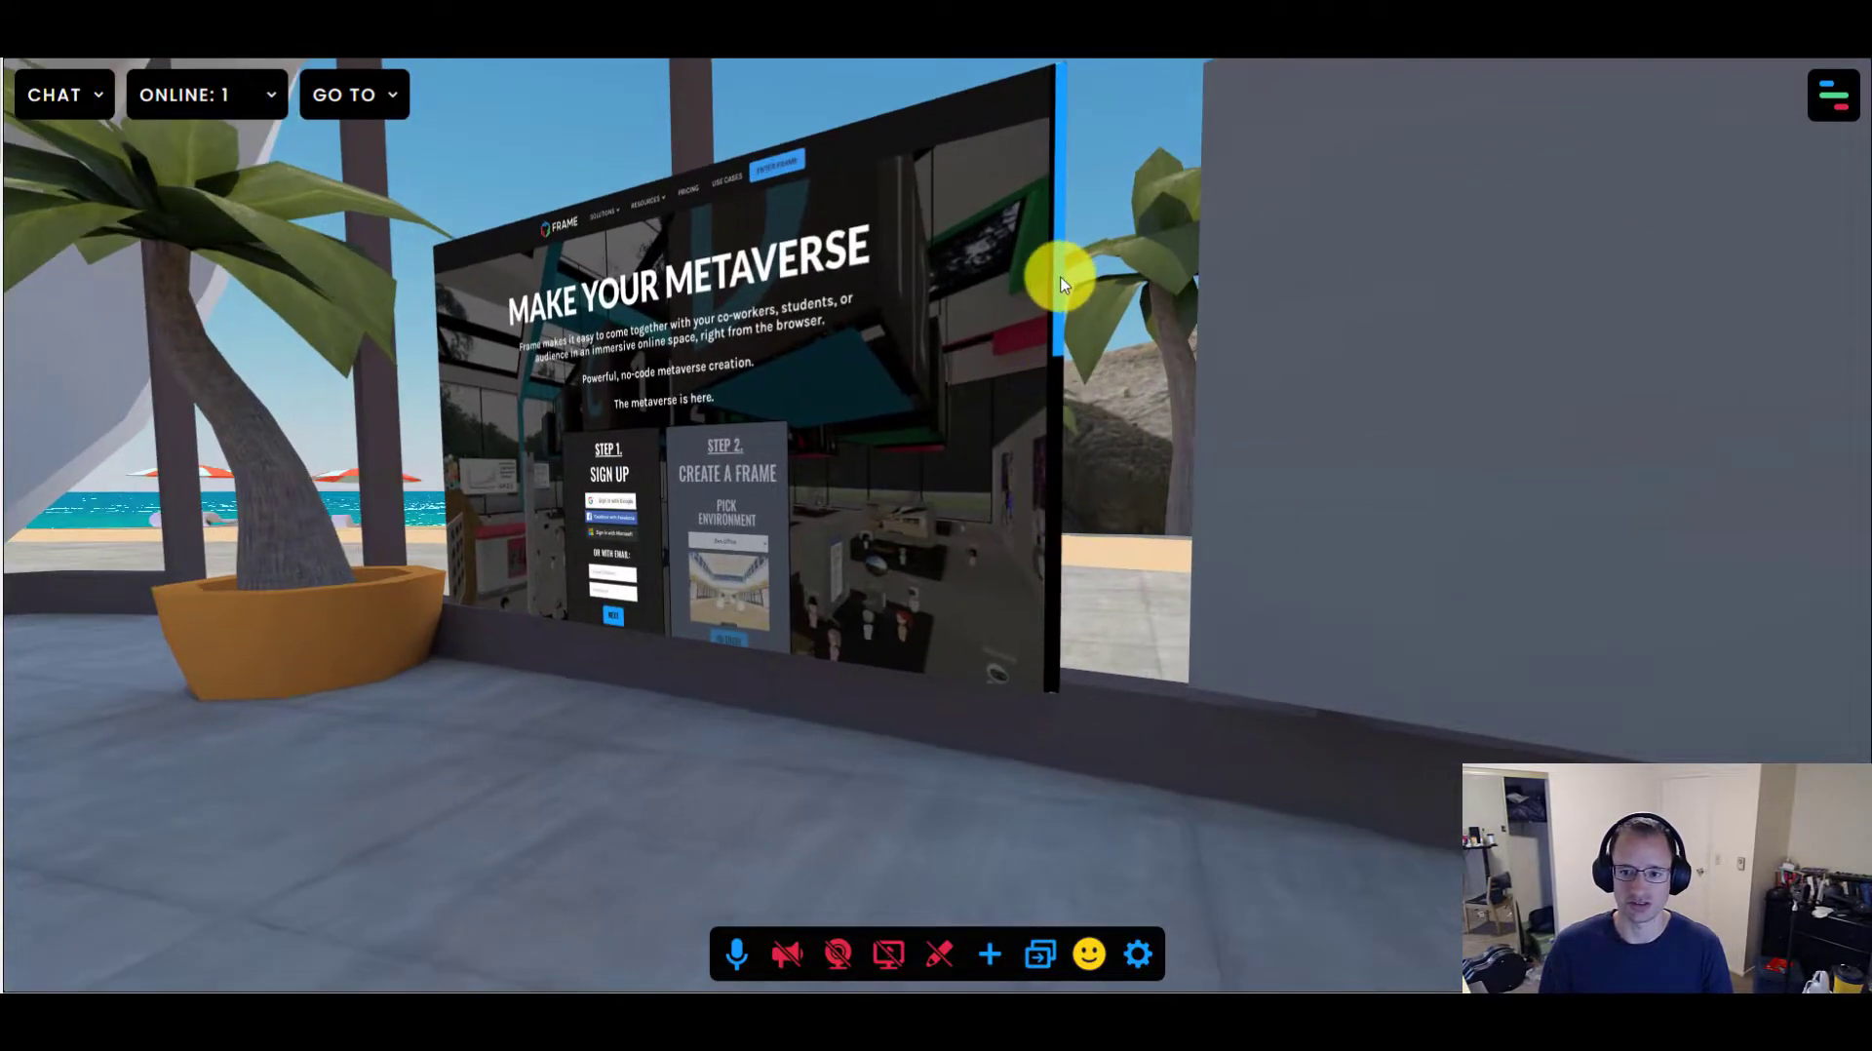
Read through the web page screenshot down to its virtual office section and return to the start of the page
{"action": "scroll", "coordinate": [1058, 365], "scroll_direction": "down", "scroll_amount": 5}
{"action": "left_click_drag", "start_coordinate": [713, 670], "coordinate": [969, 647]}
{"action": "key", "text": "a"}
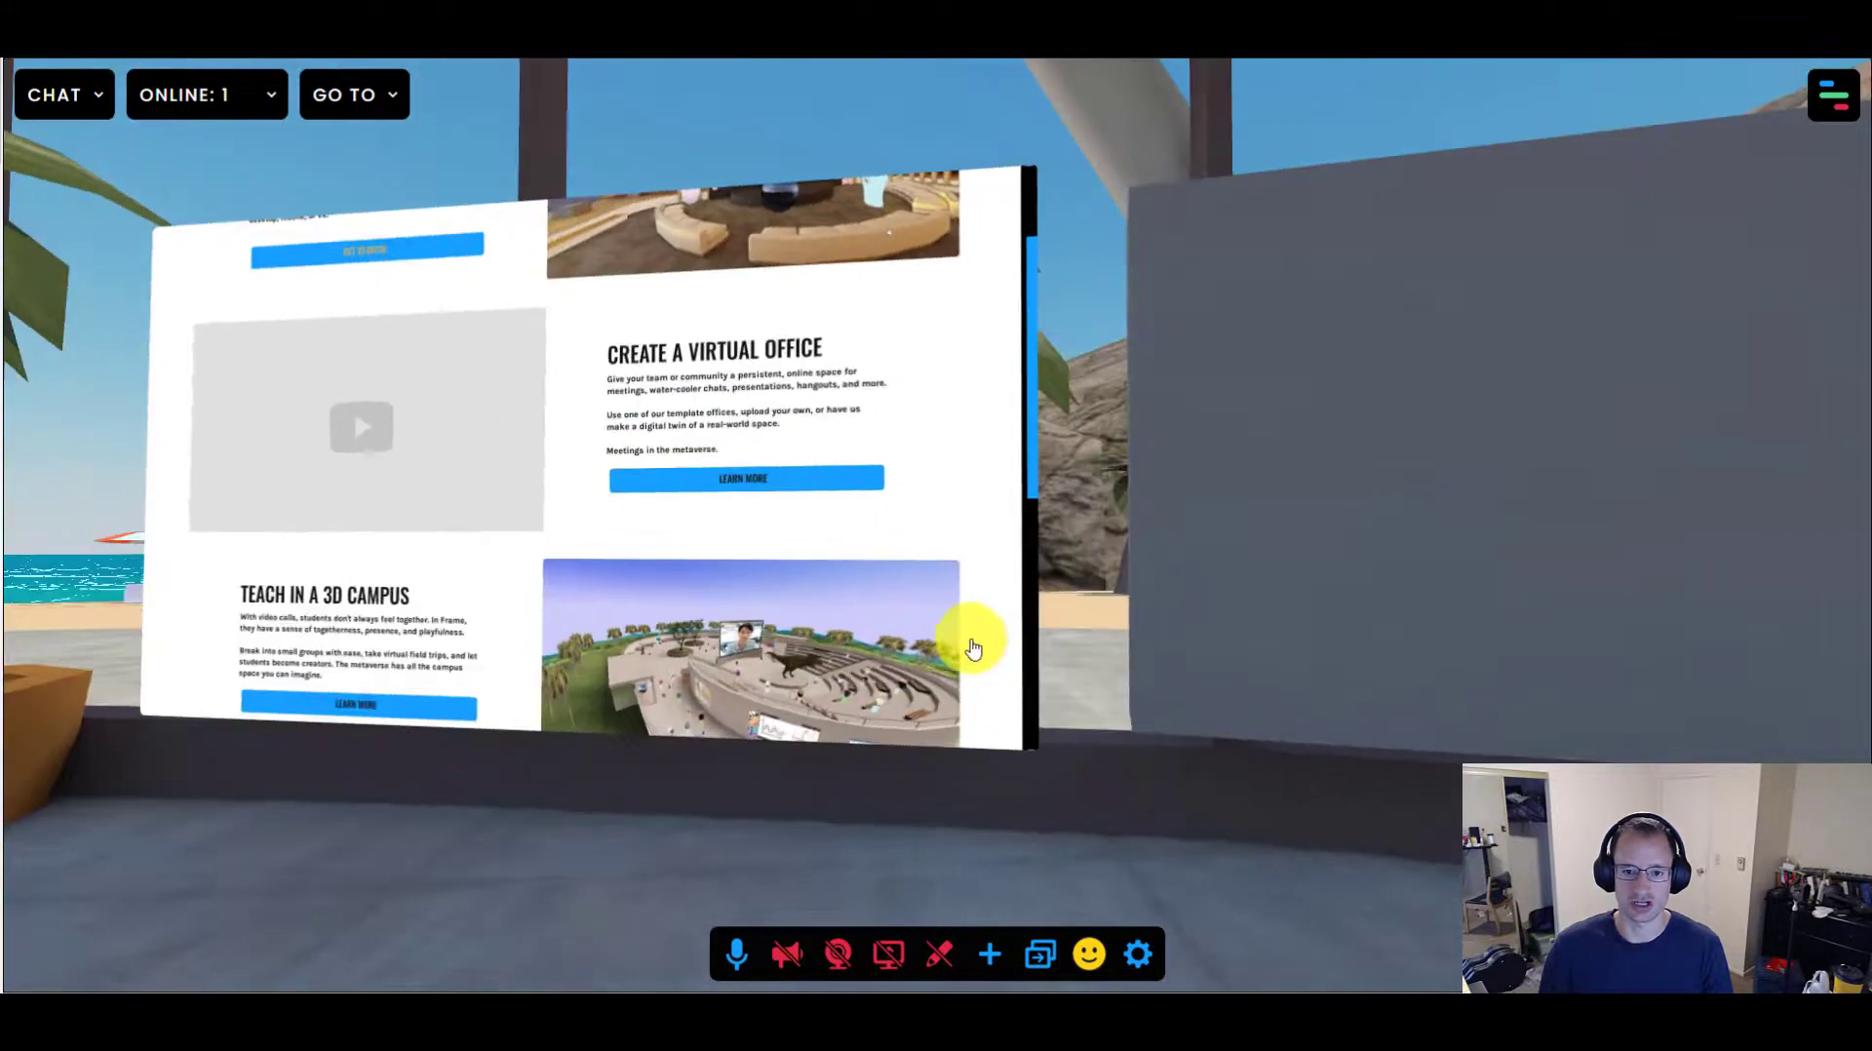
{"action": "key", "text": "s"}
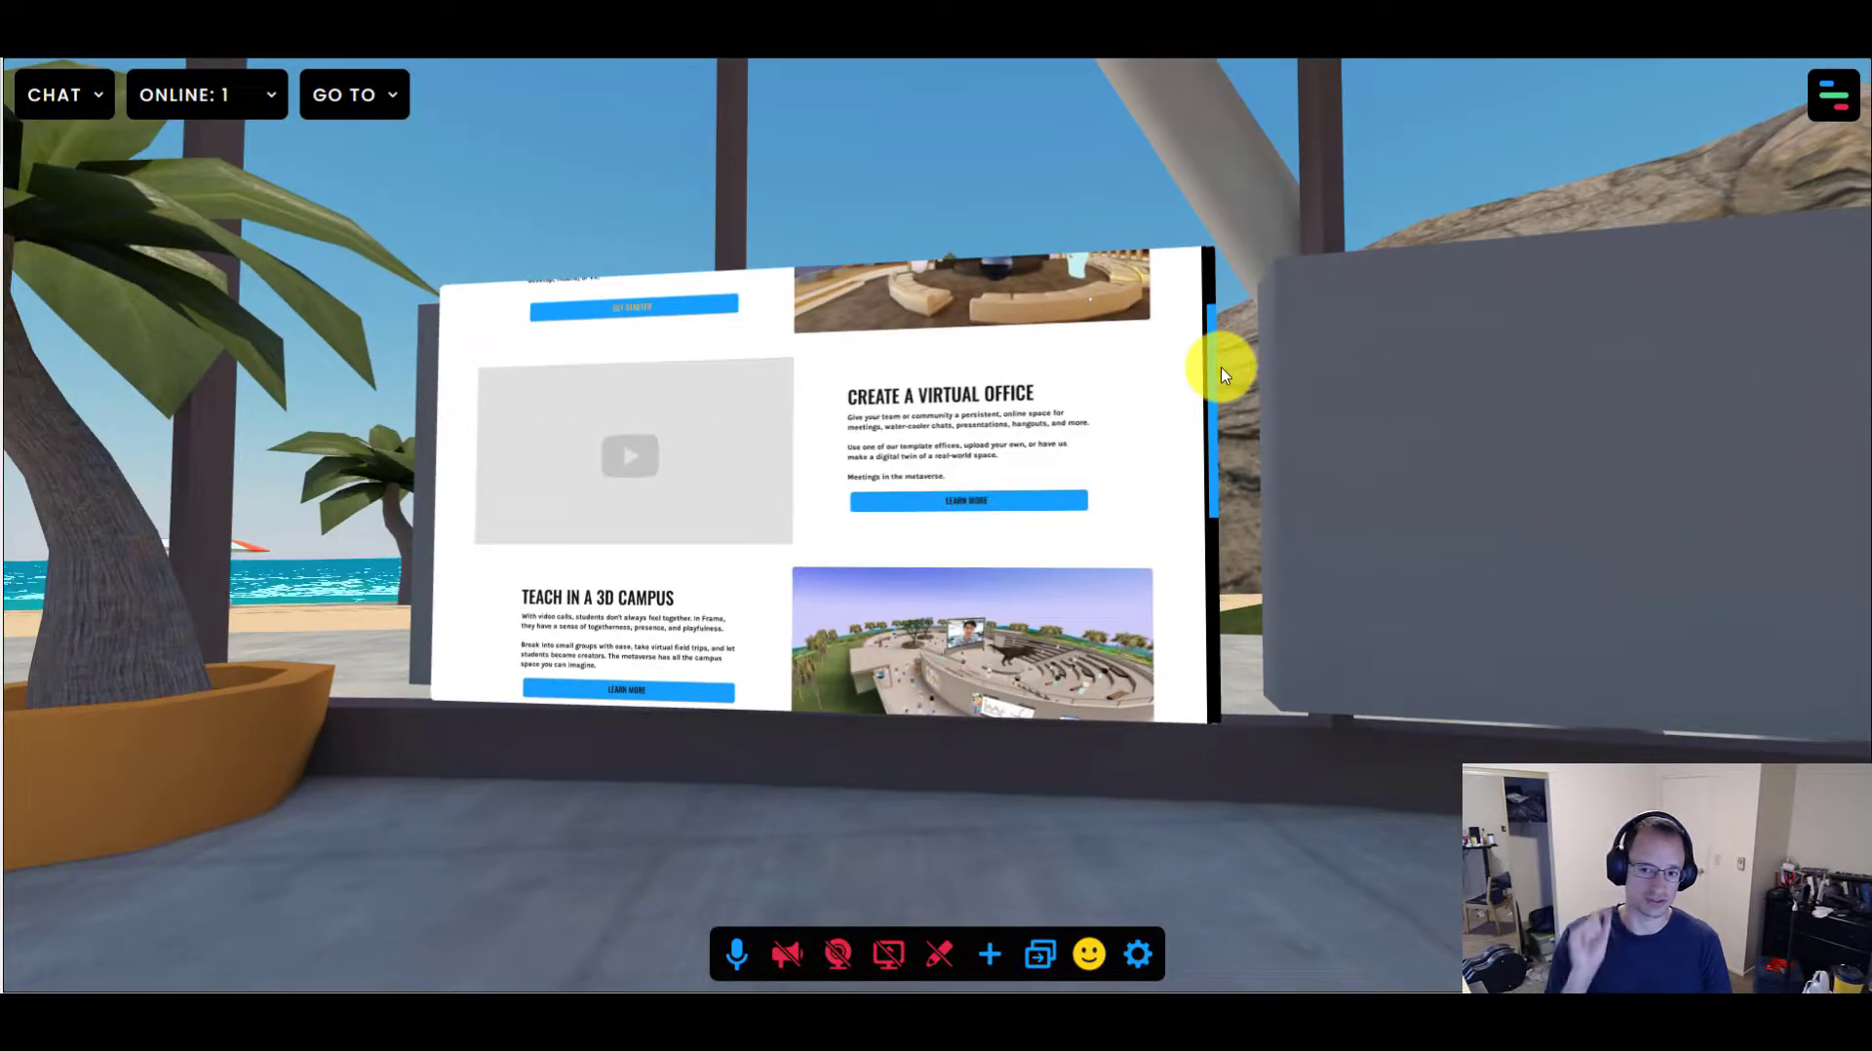
{"action": "scroll", "coordinate": [1215, 384], "scroll_direction": "up", "scroll_amount": 5}
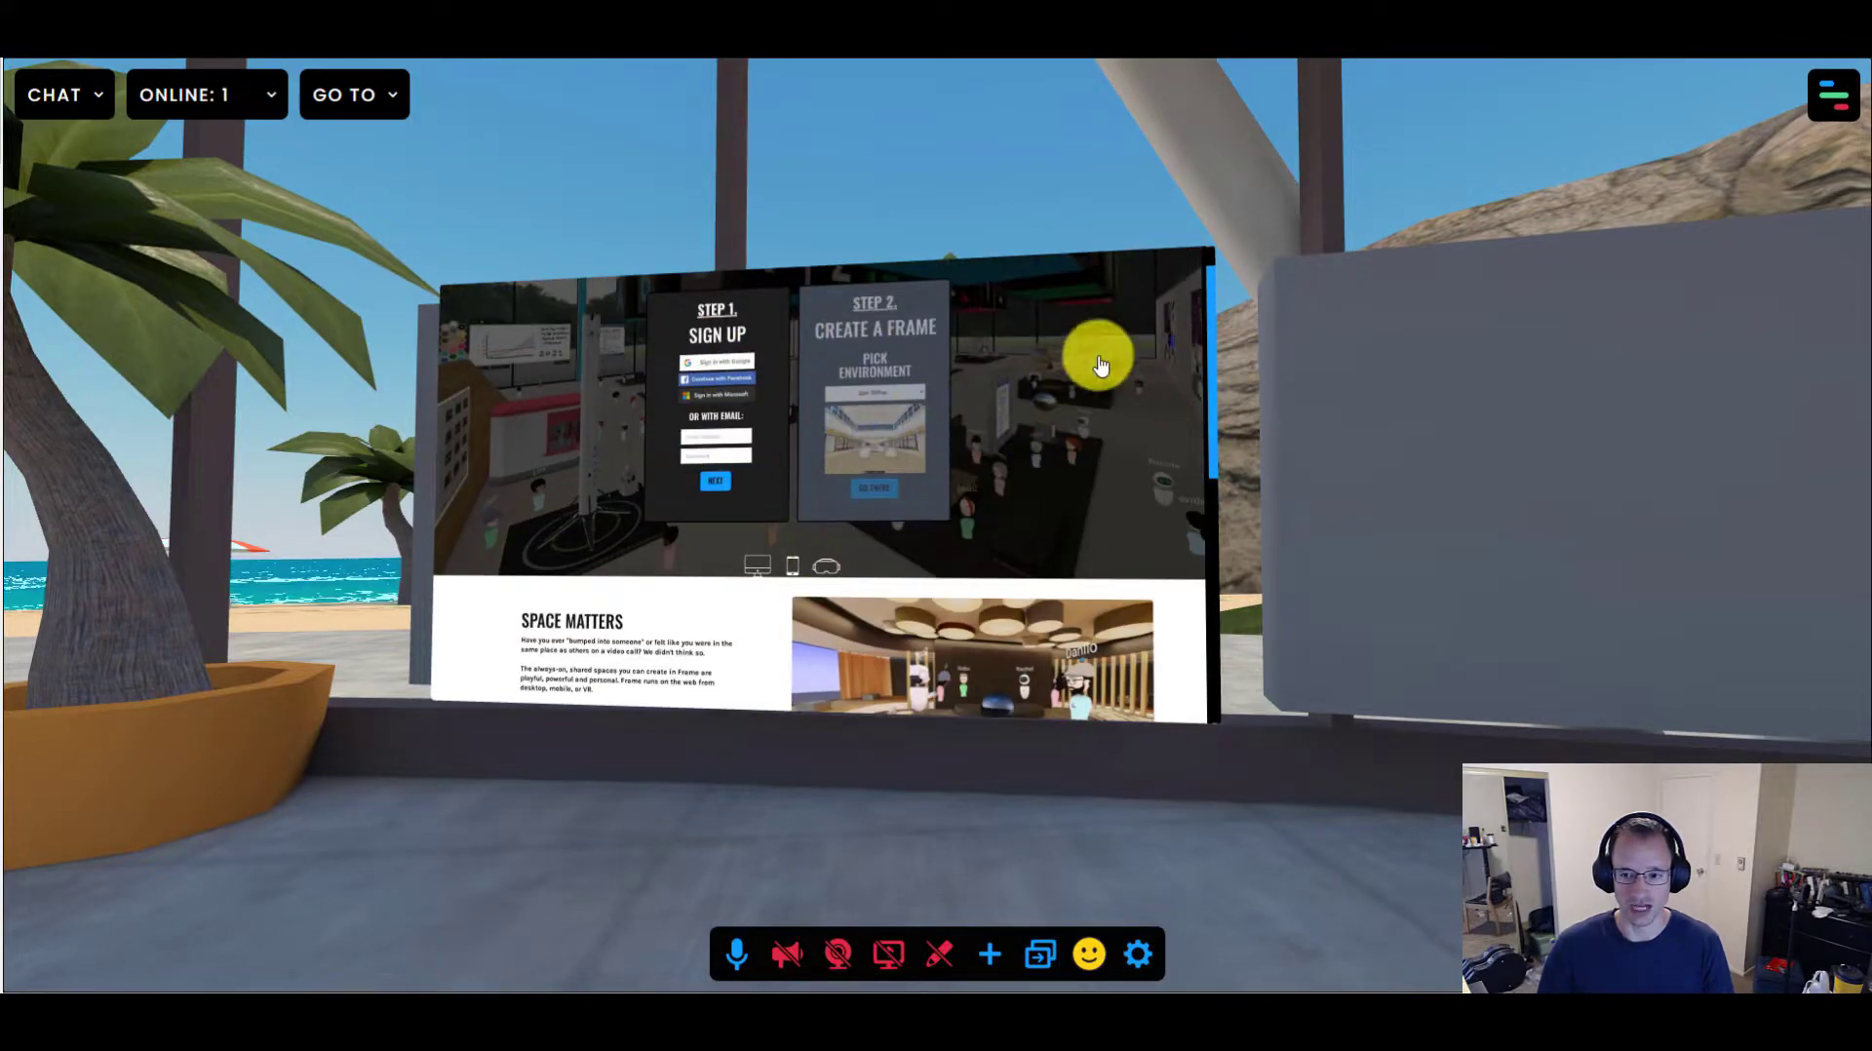
{"action": "scroll", "coordinate": [1215, 301], "scroll_direction": "up", "scroll_amount": 2}
{"action": "scroll", "coordinate": [1216, 292], "scroll_direction": "up", "scroll_amount": 2}
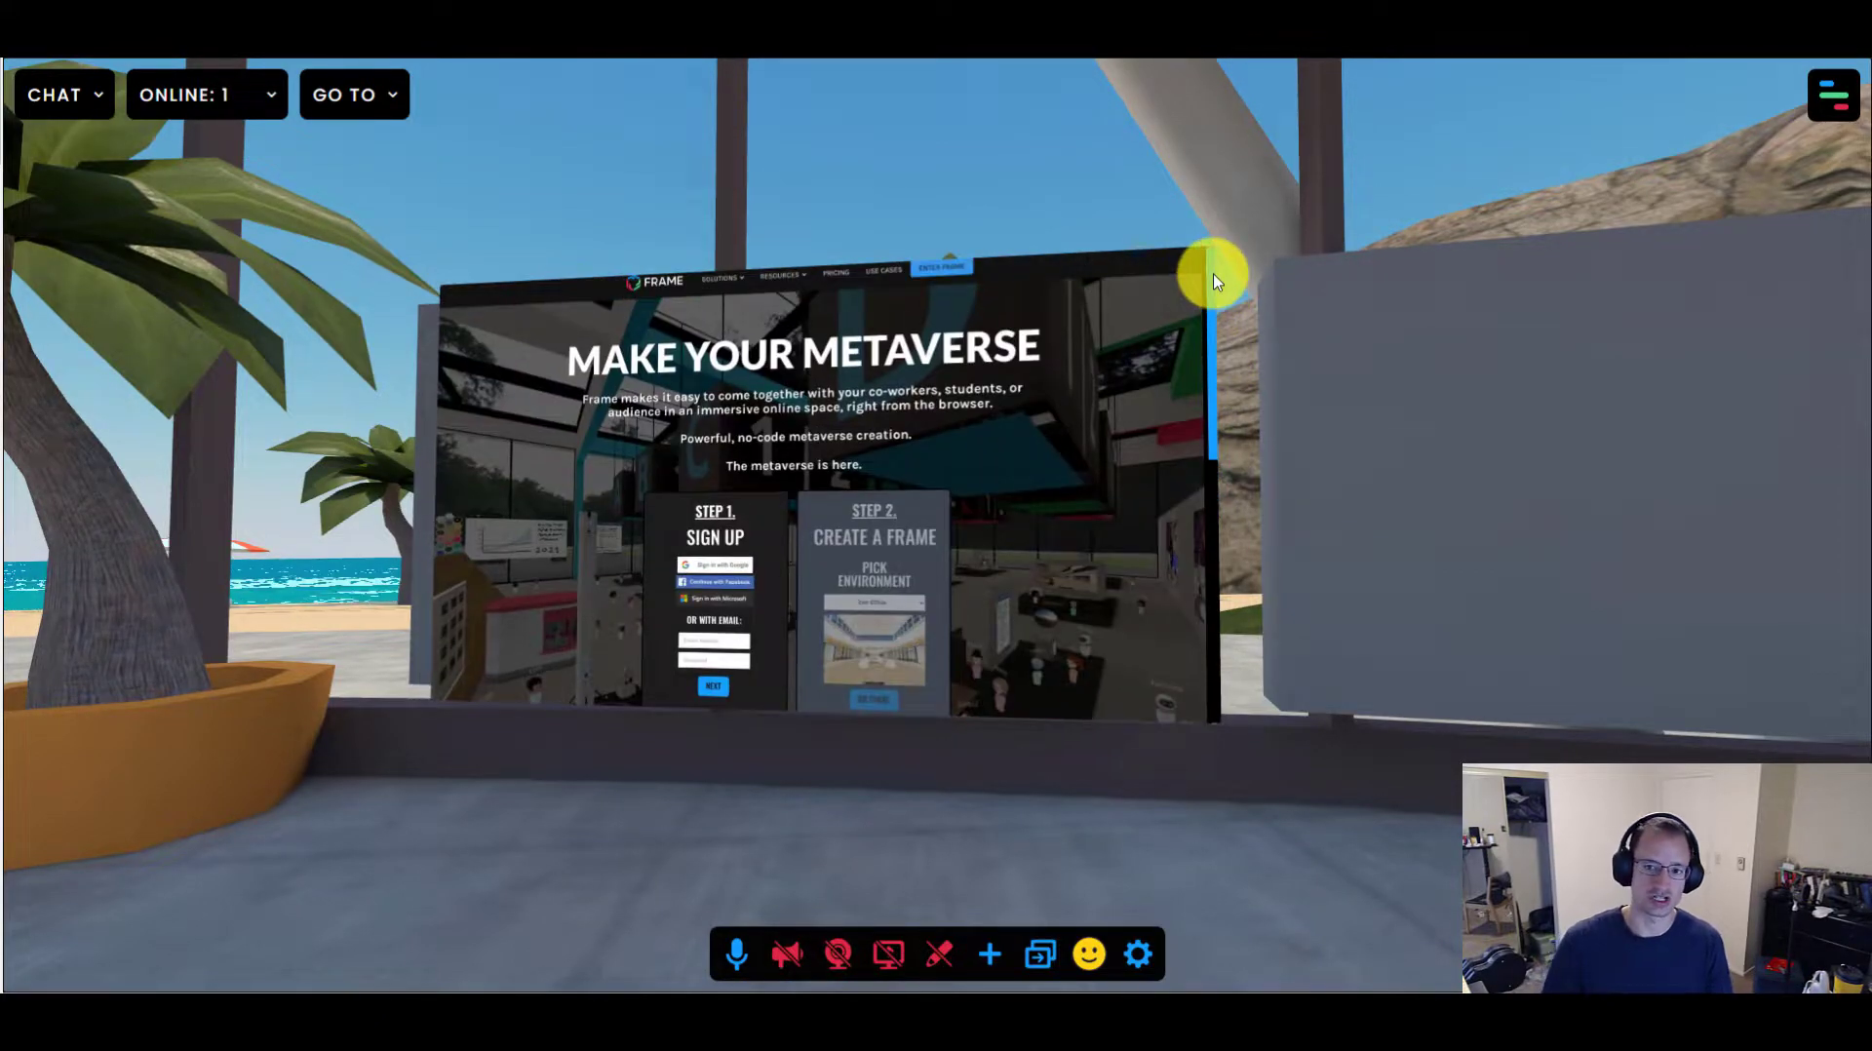
Add a text label in front of the blank wall panel next to the web page screenshot
{"action": "key", "text": "s"}
{"action": "key", "text": "d"}
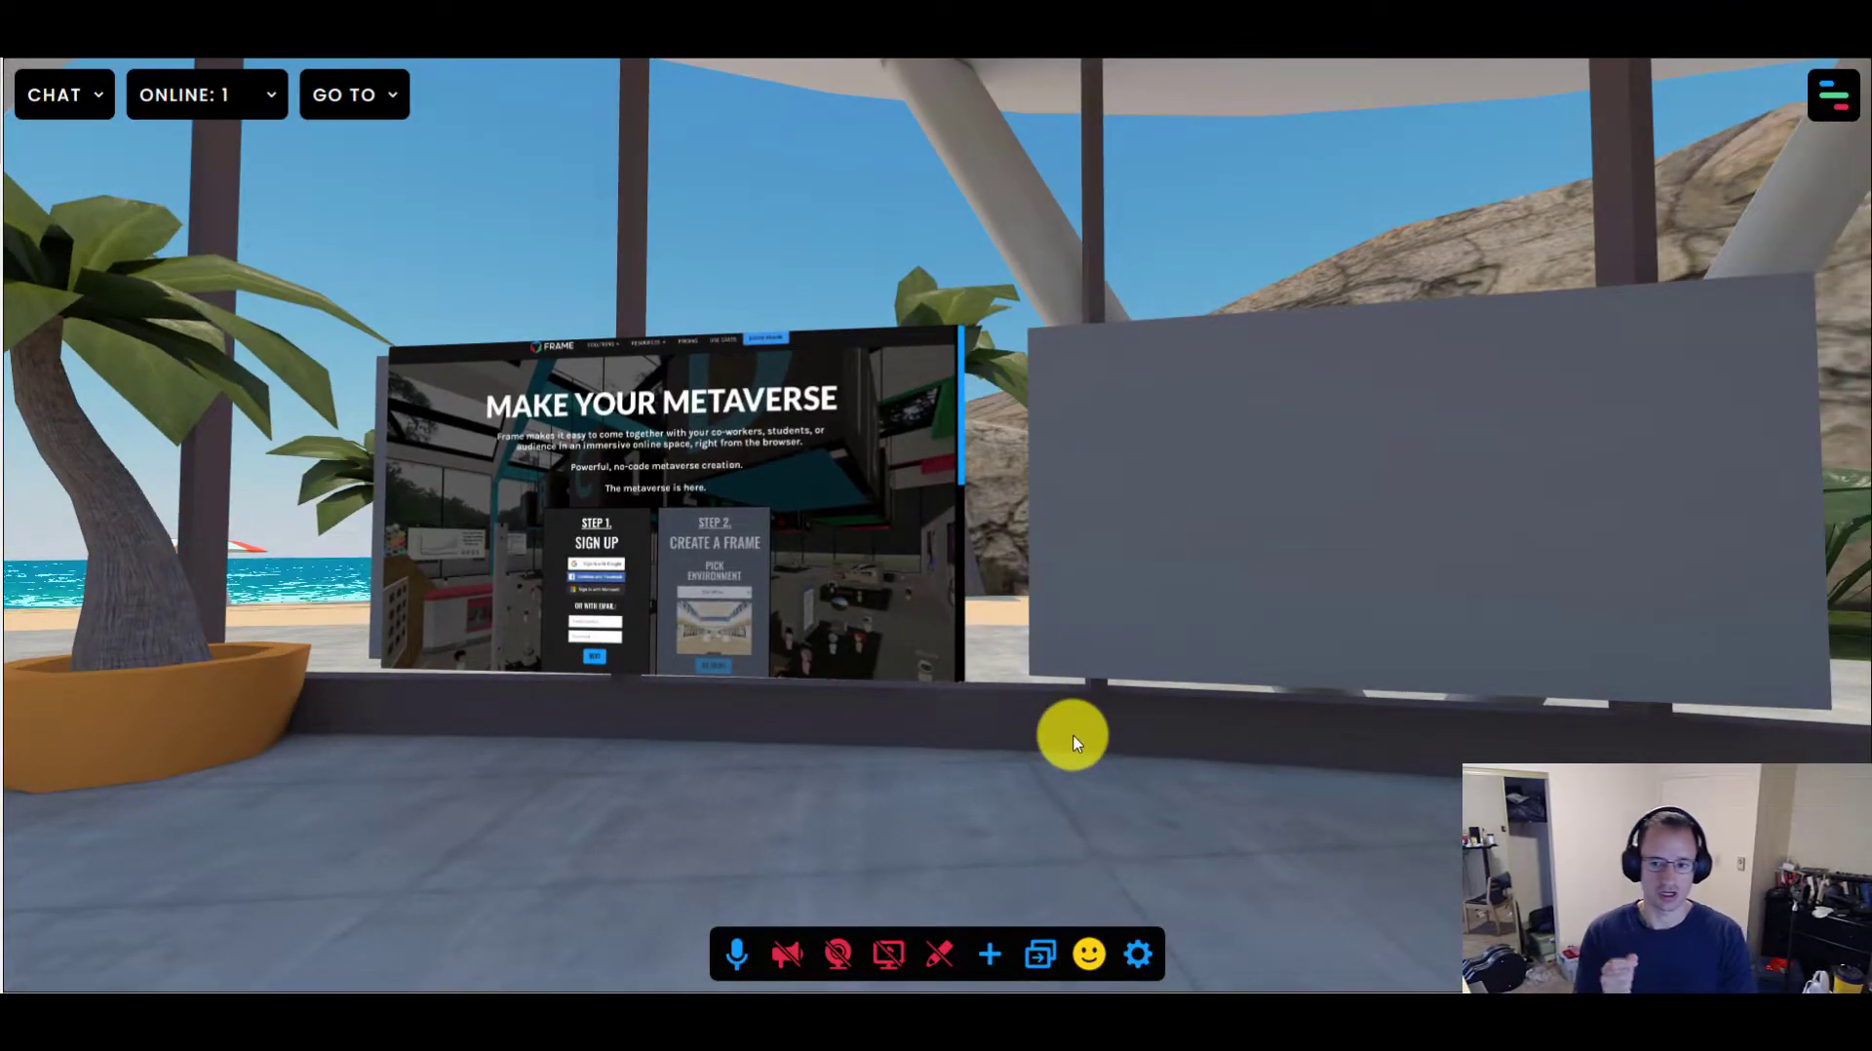
{"action": "key", "text": "d"}
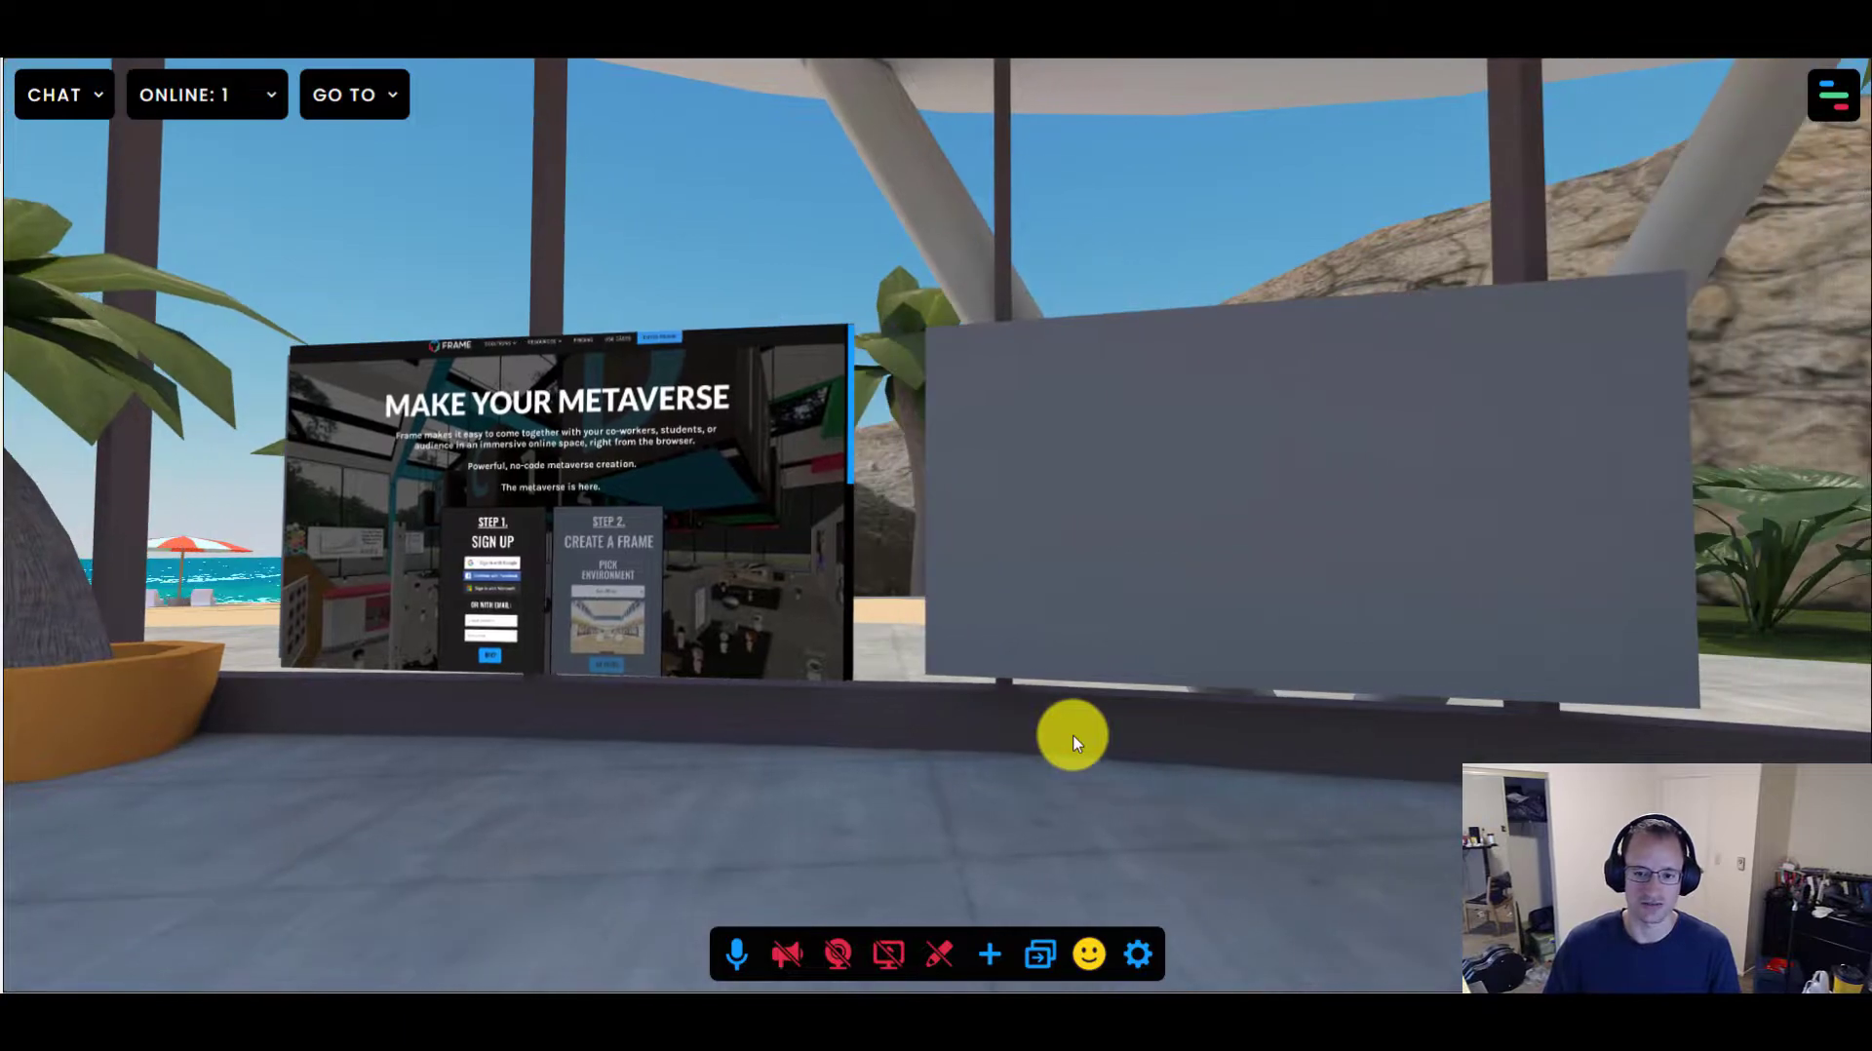
{"action": "key", "text": "a"}
{"action": "key", "text": "d"}
{"action": "key", "text": "d"}
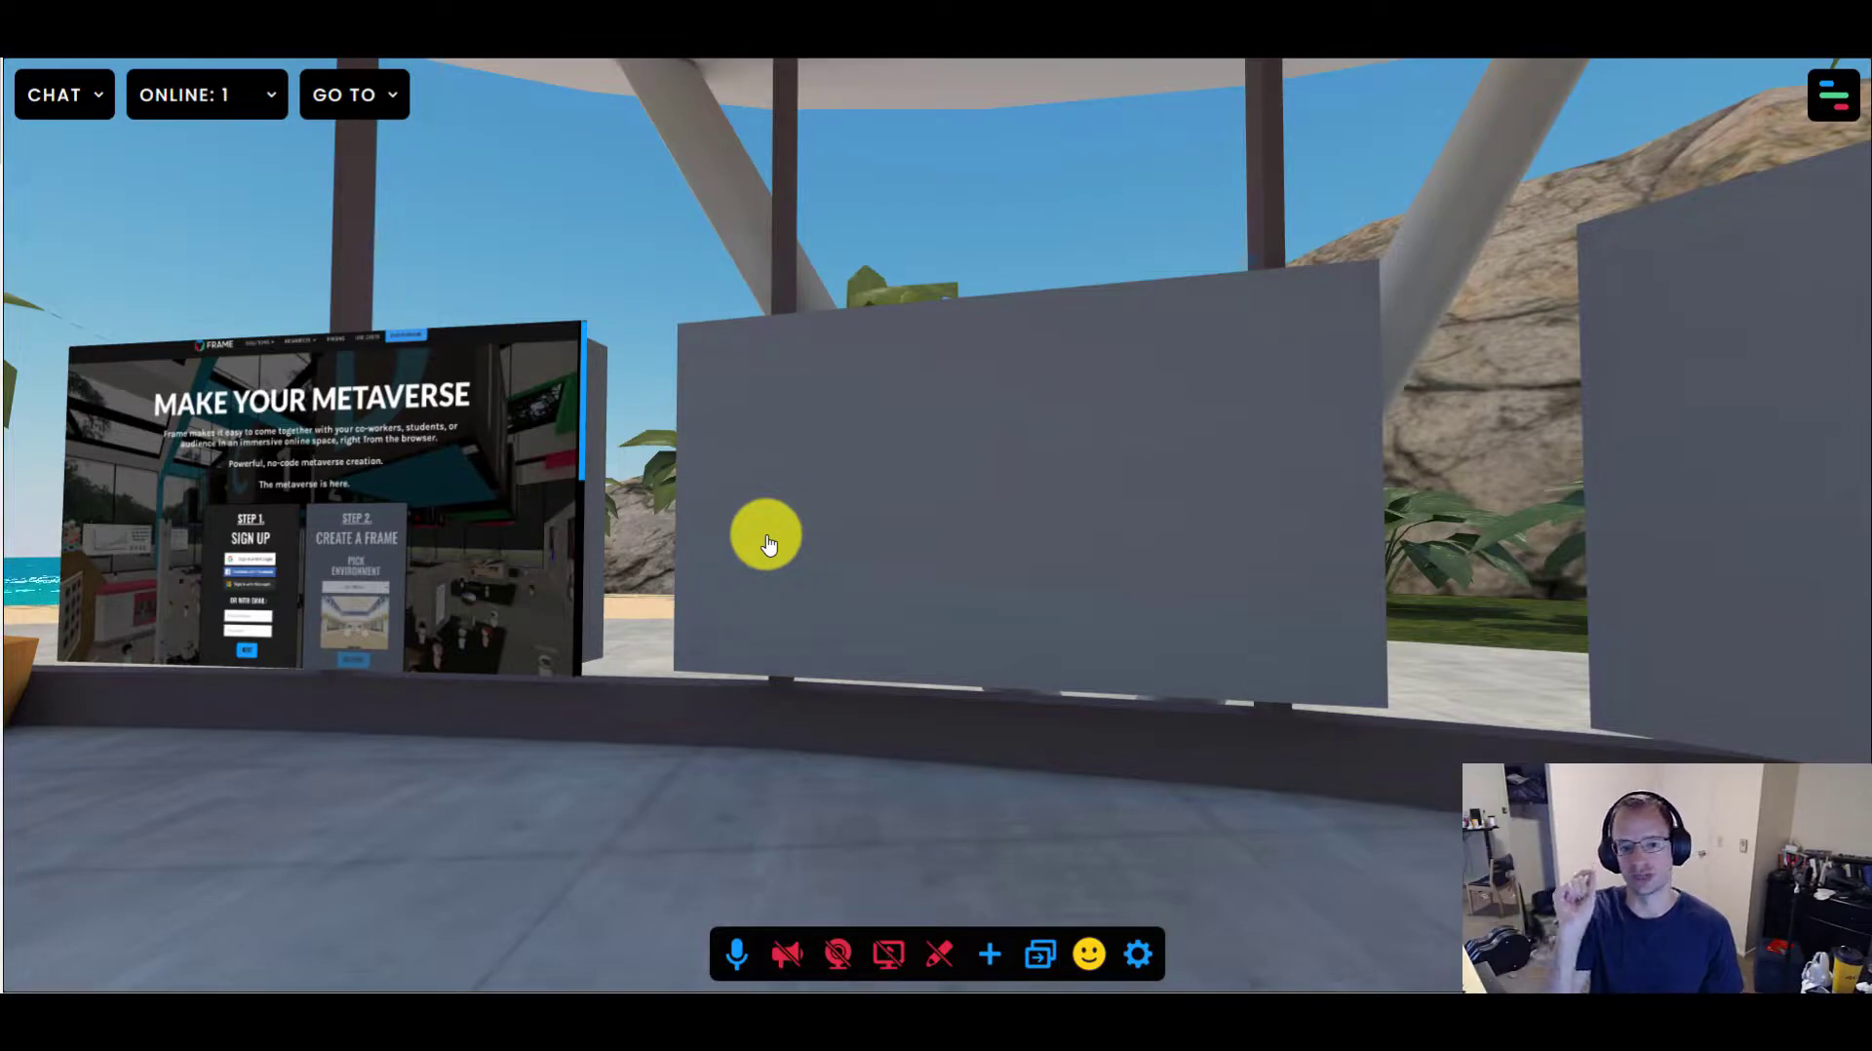
{"action": "key", "text": "s"}
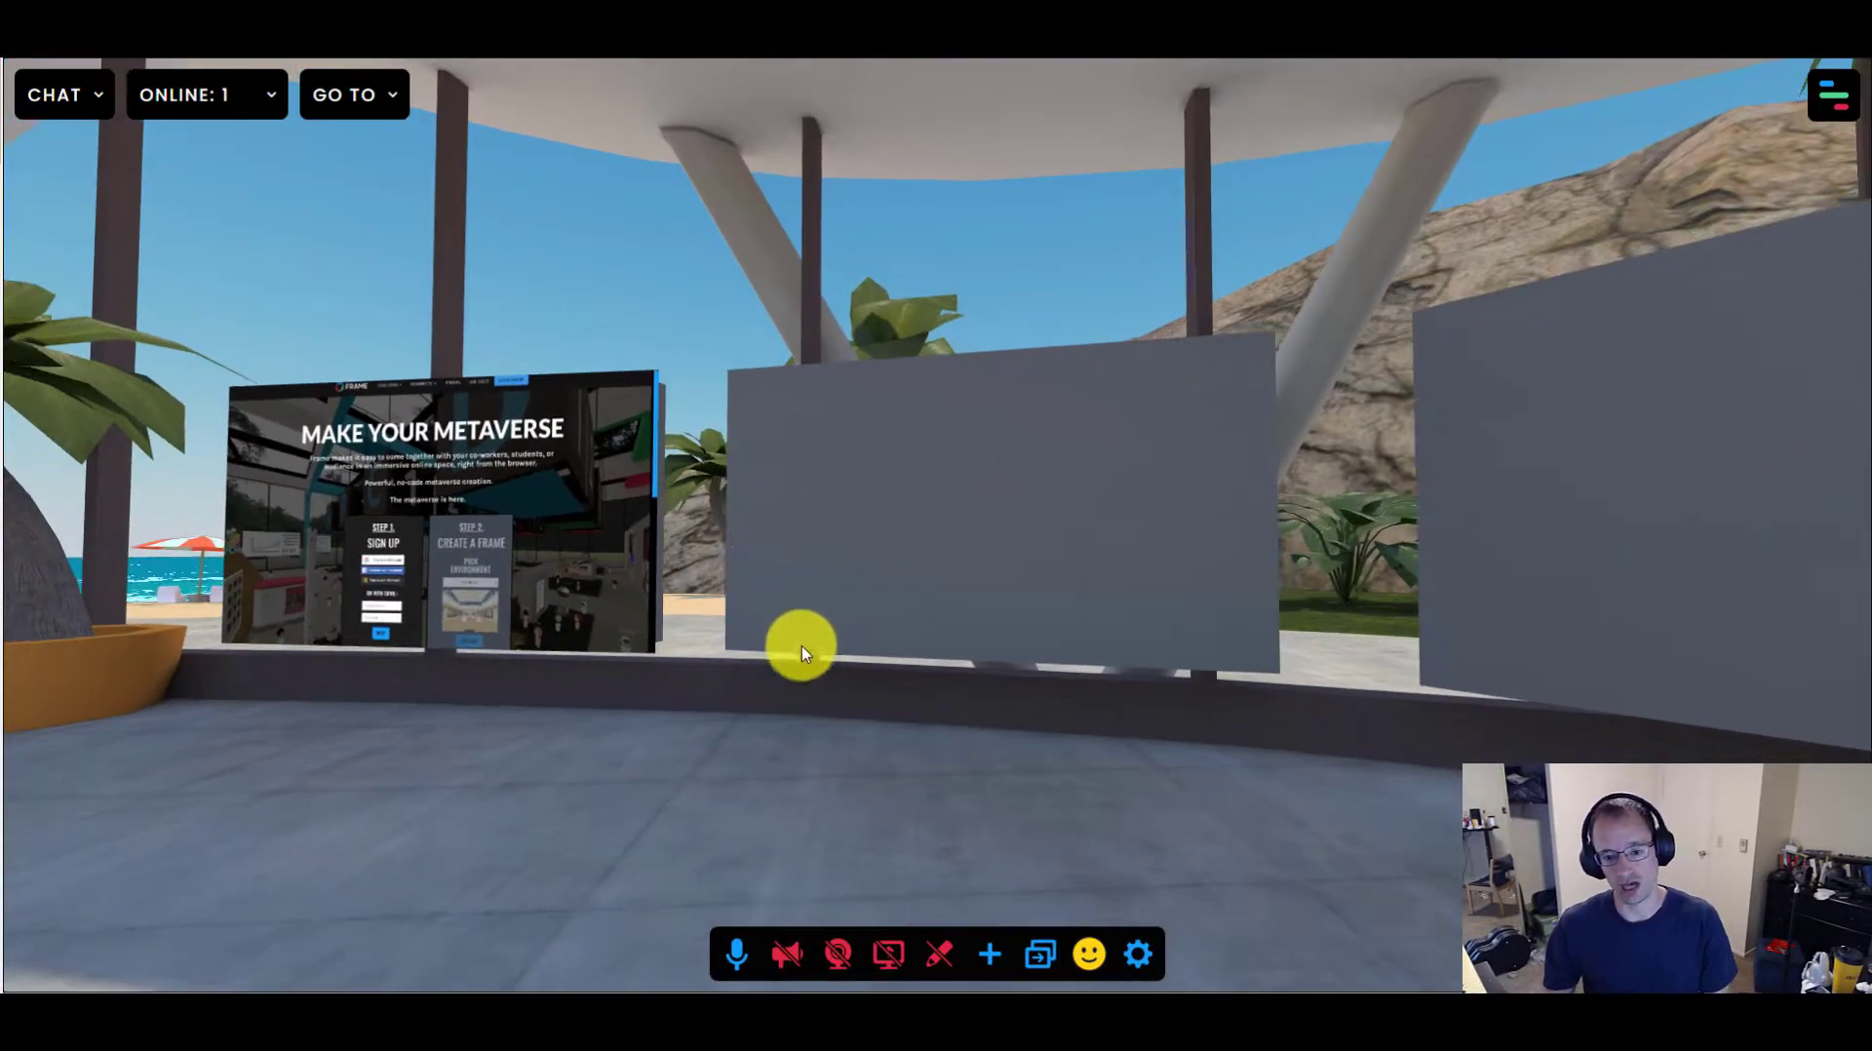
{"action": "key", "text": "d"}
{"action": "key", "text": "w"}
{"action": "key", "text": "w"}
{"action": "key", "text": "a"}
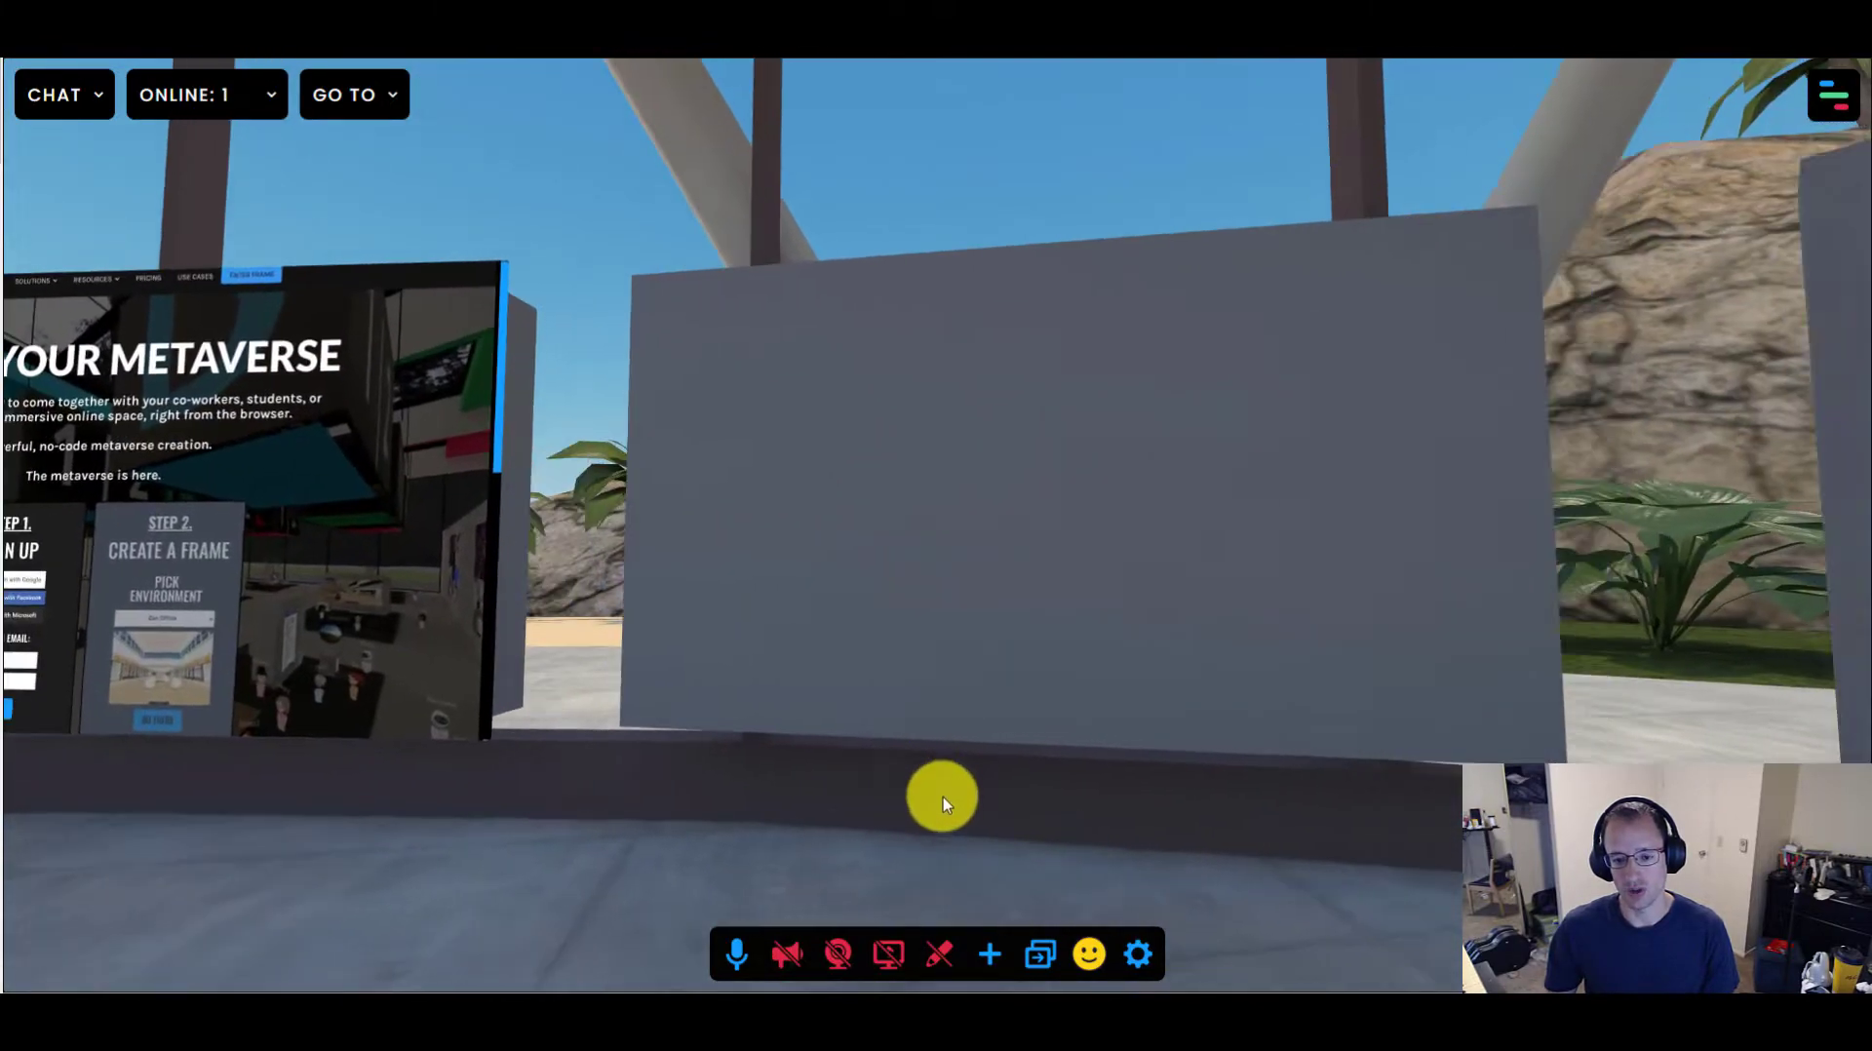
{"action": "key", "text": "s"}
{"action": "key", "text": "d"}
{"action": "key", "text": "s"}
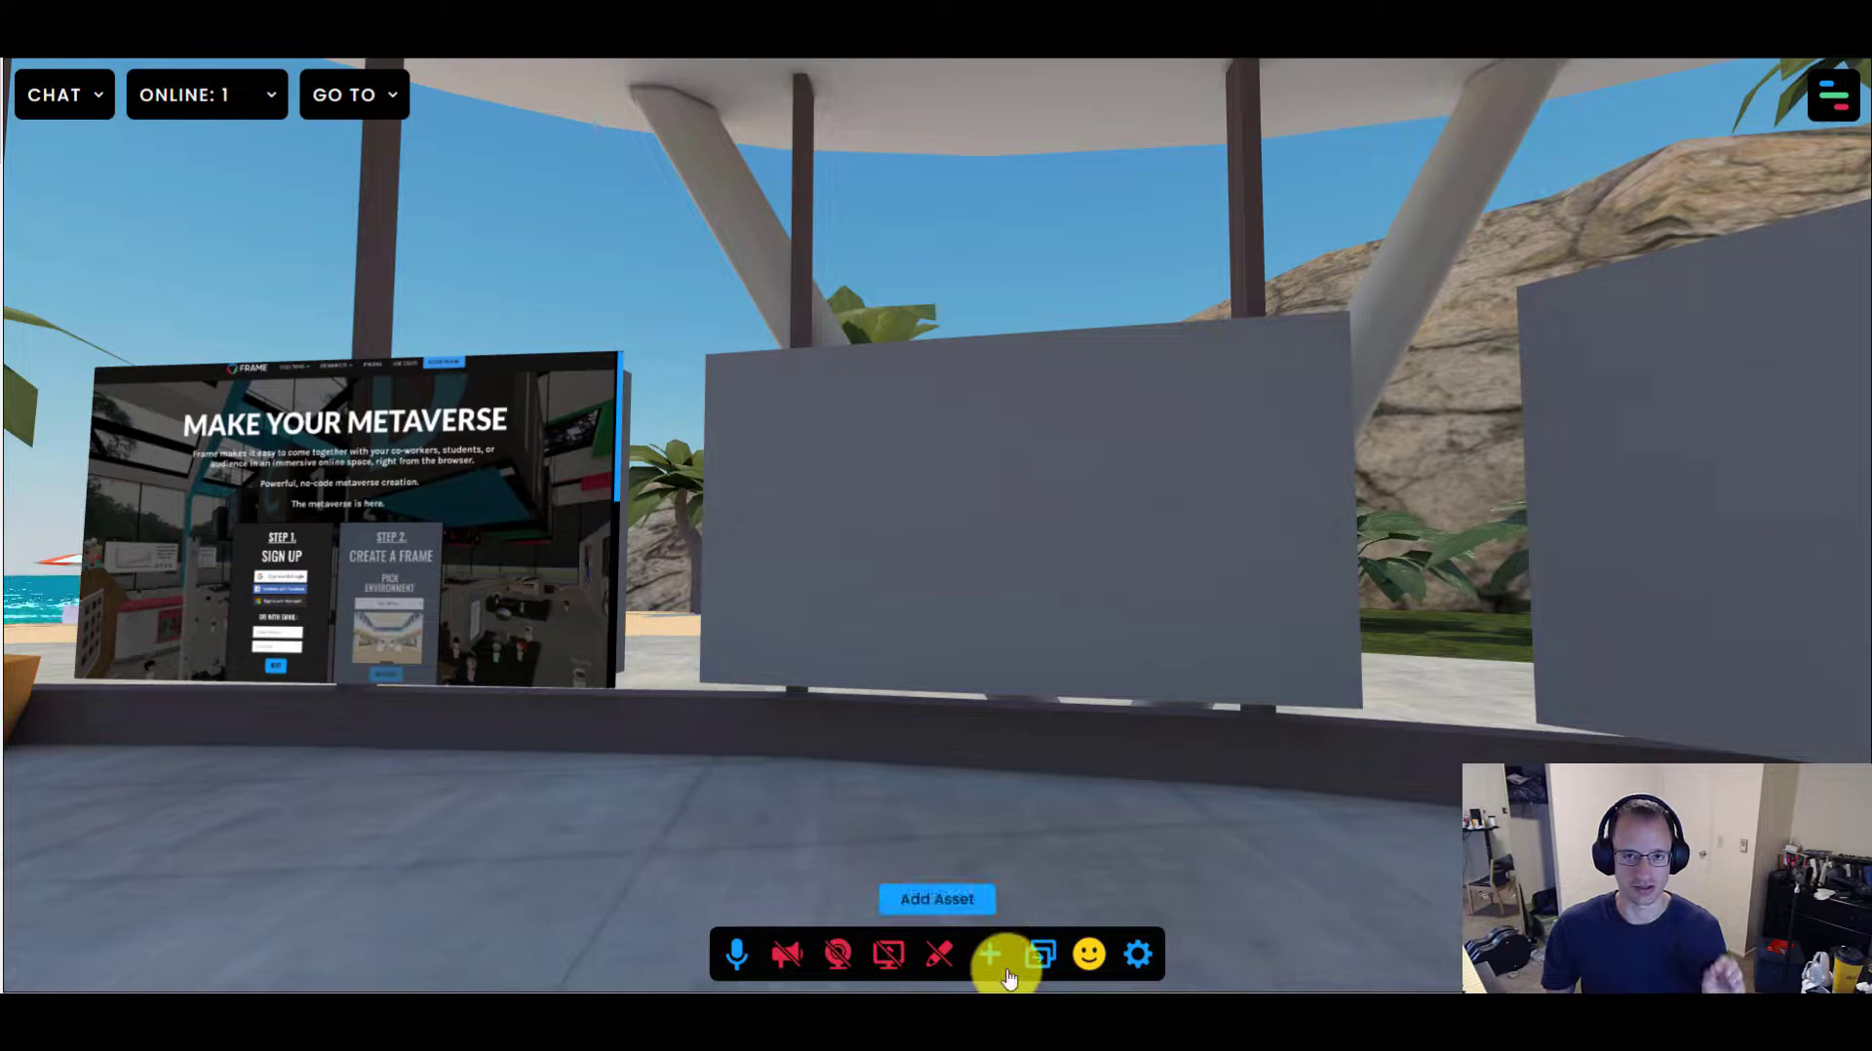
{"action": "left_click", "coordinate": [1009, 975]}
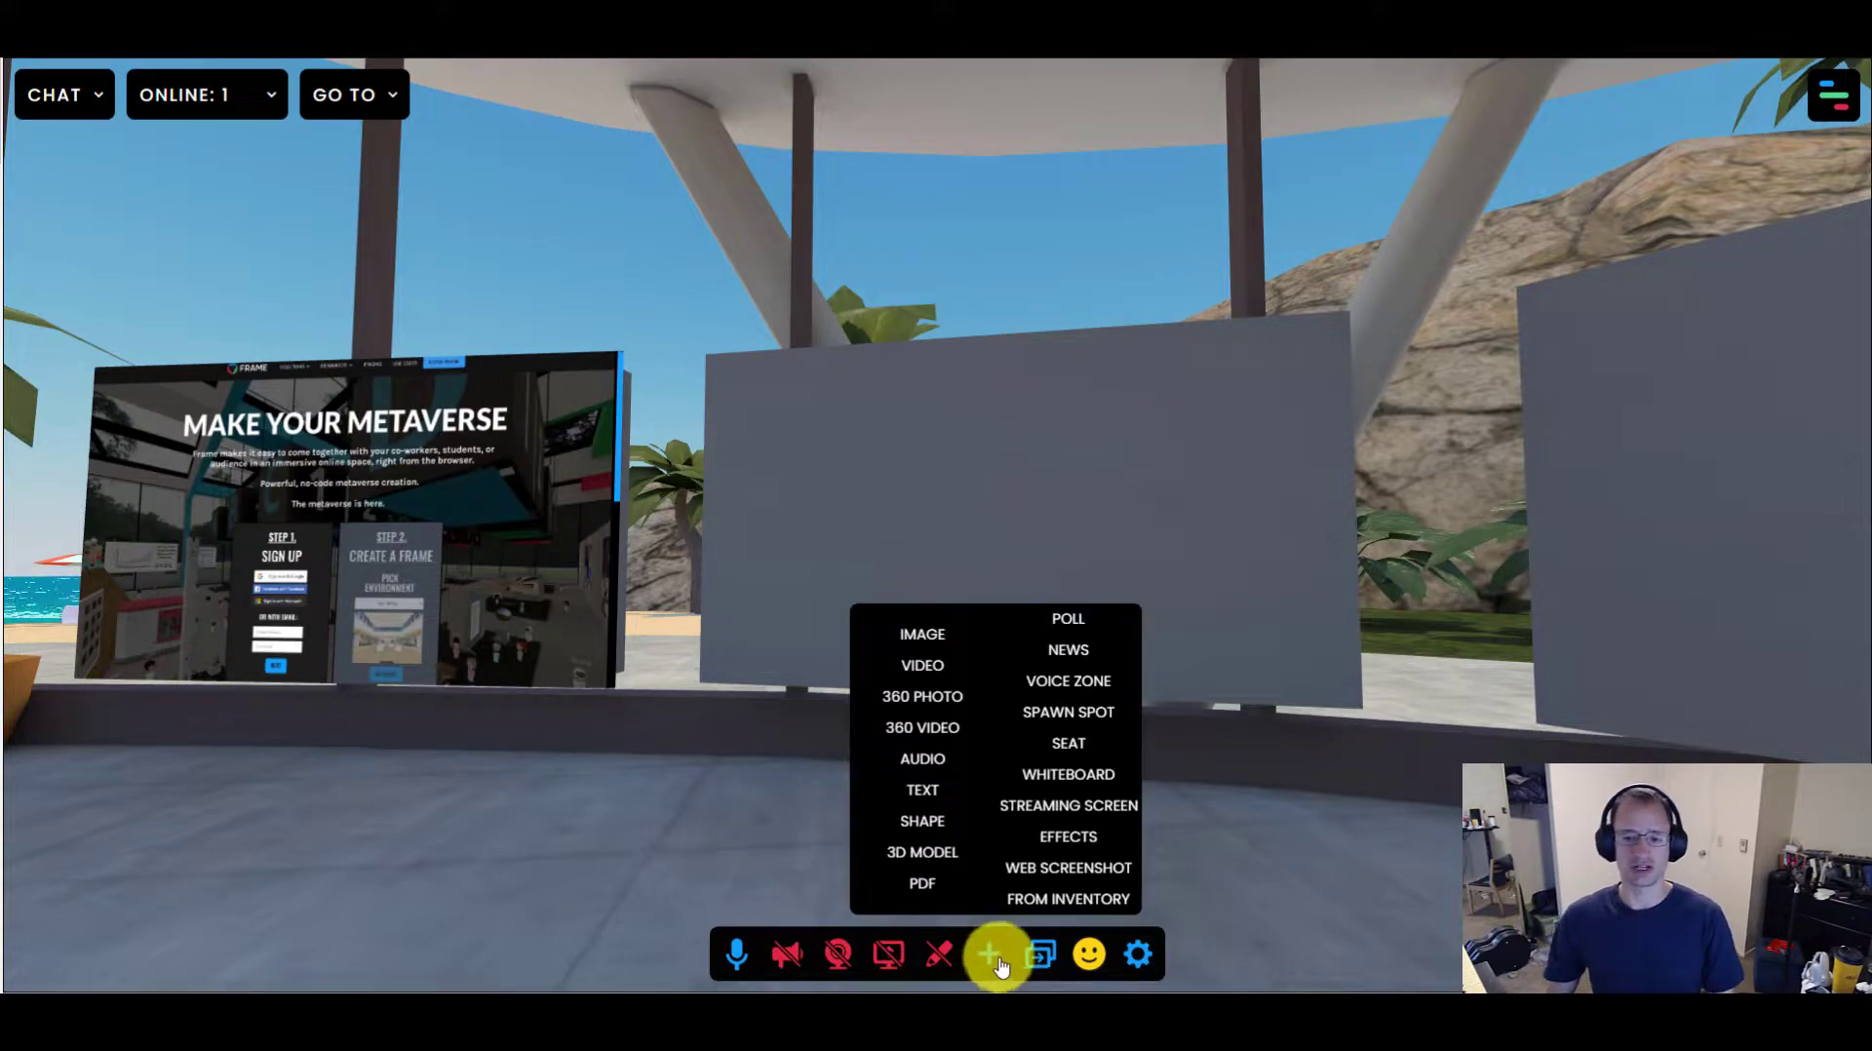
{"action": "left_click", "coordinate": [936, 792]}
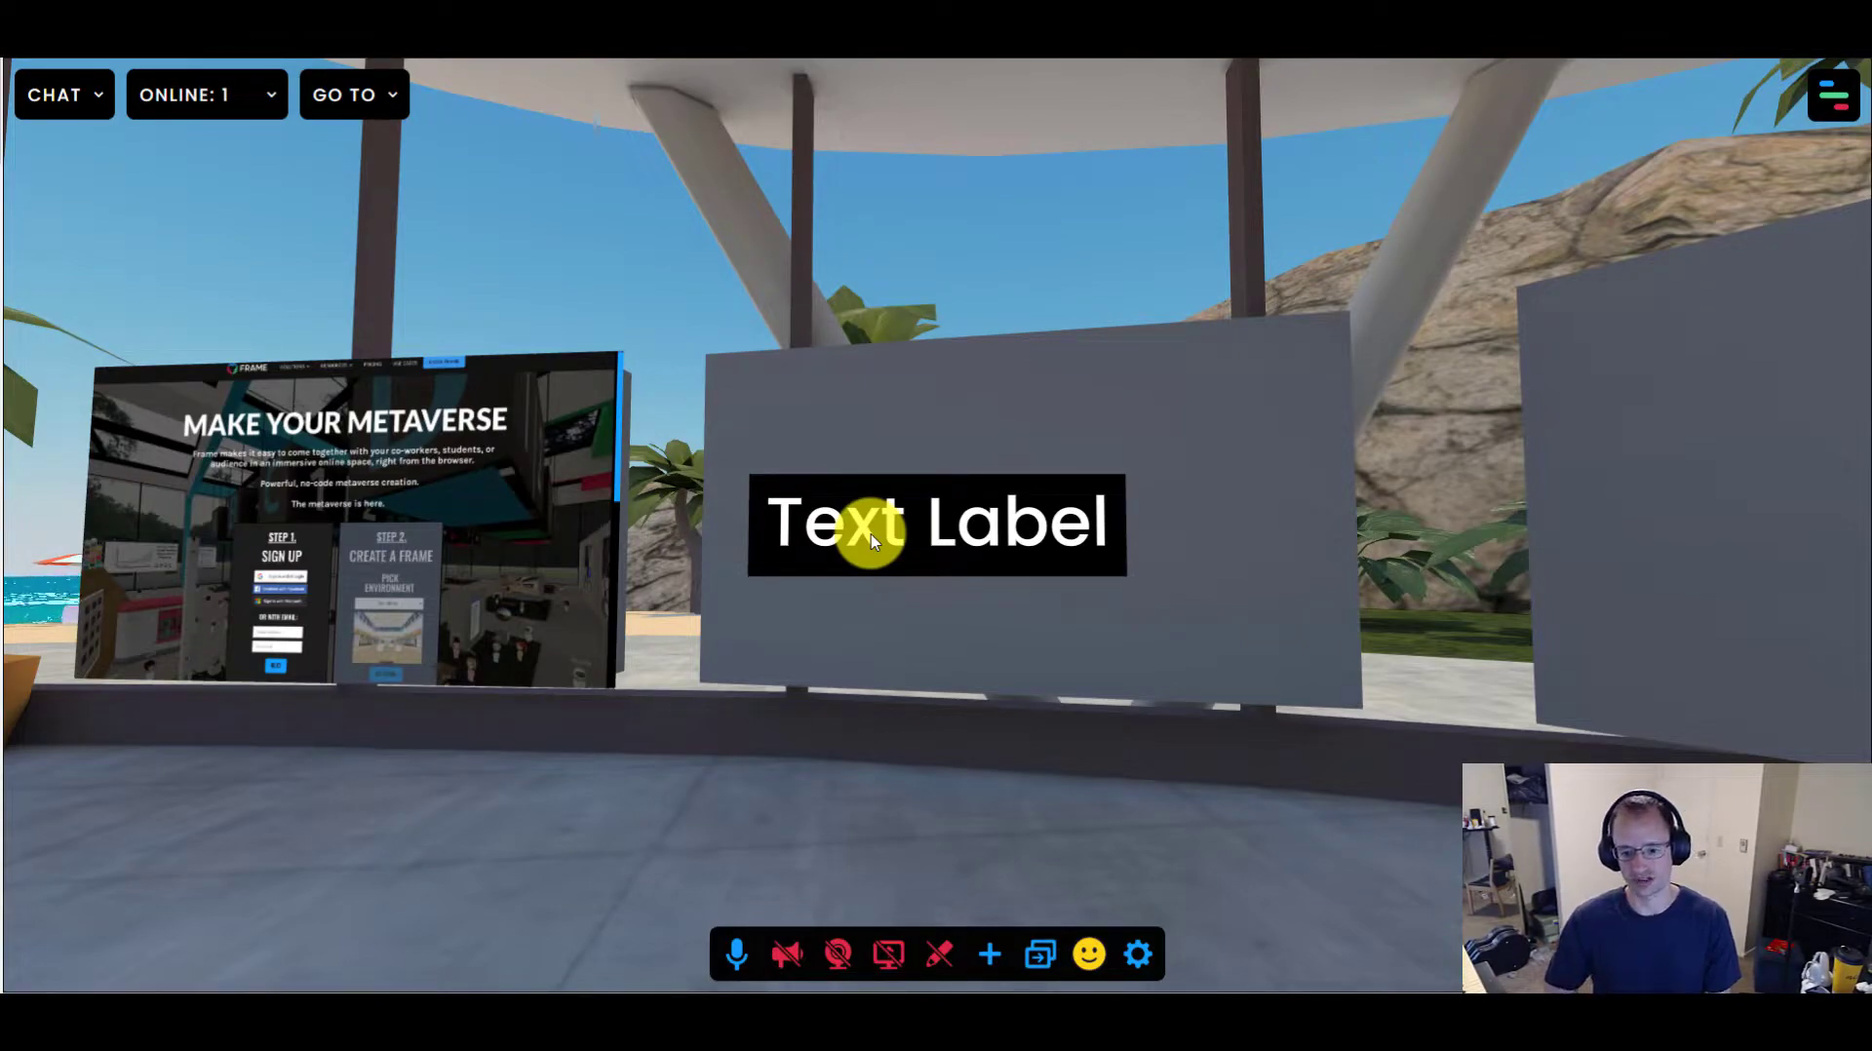
Turn on edit mode and open the new text label's settings
{"action": "left_click", "coordinate": [940, 958]}
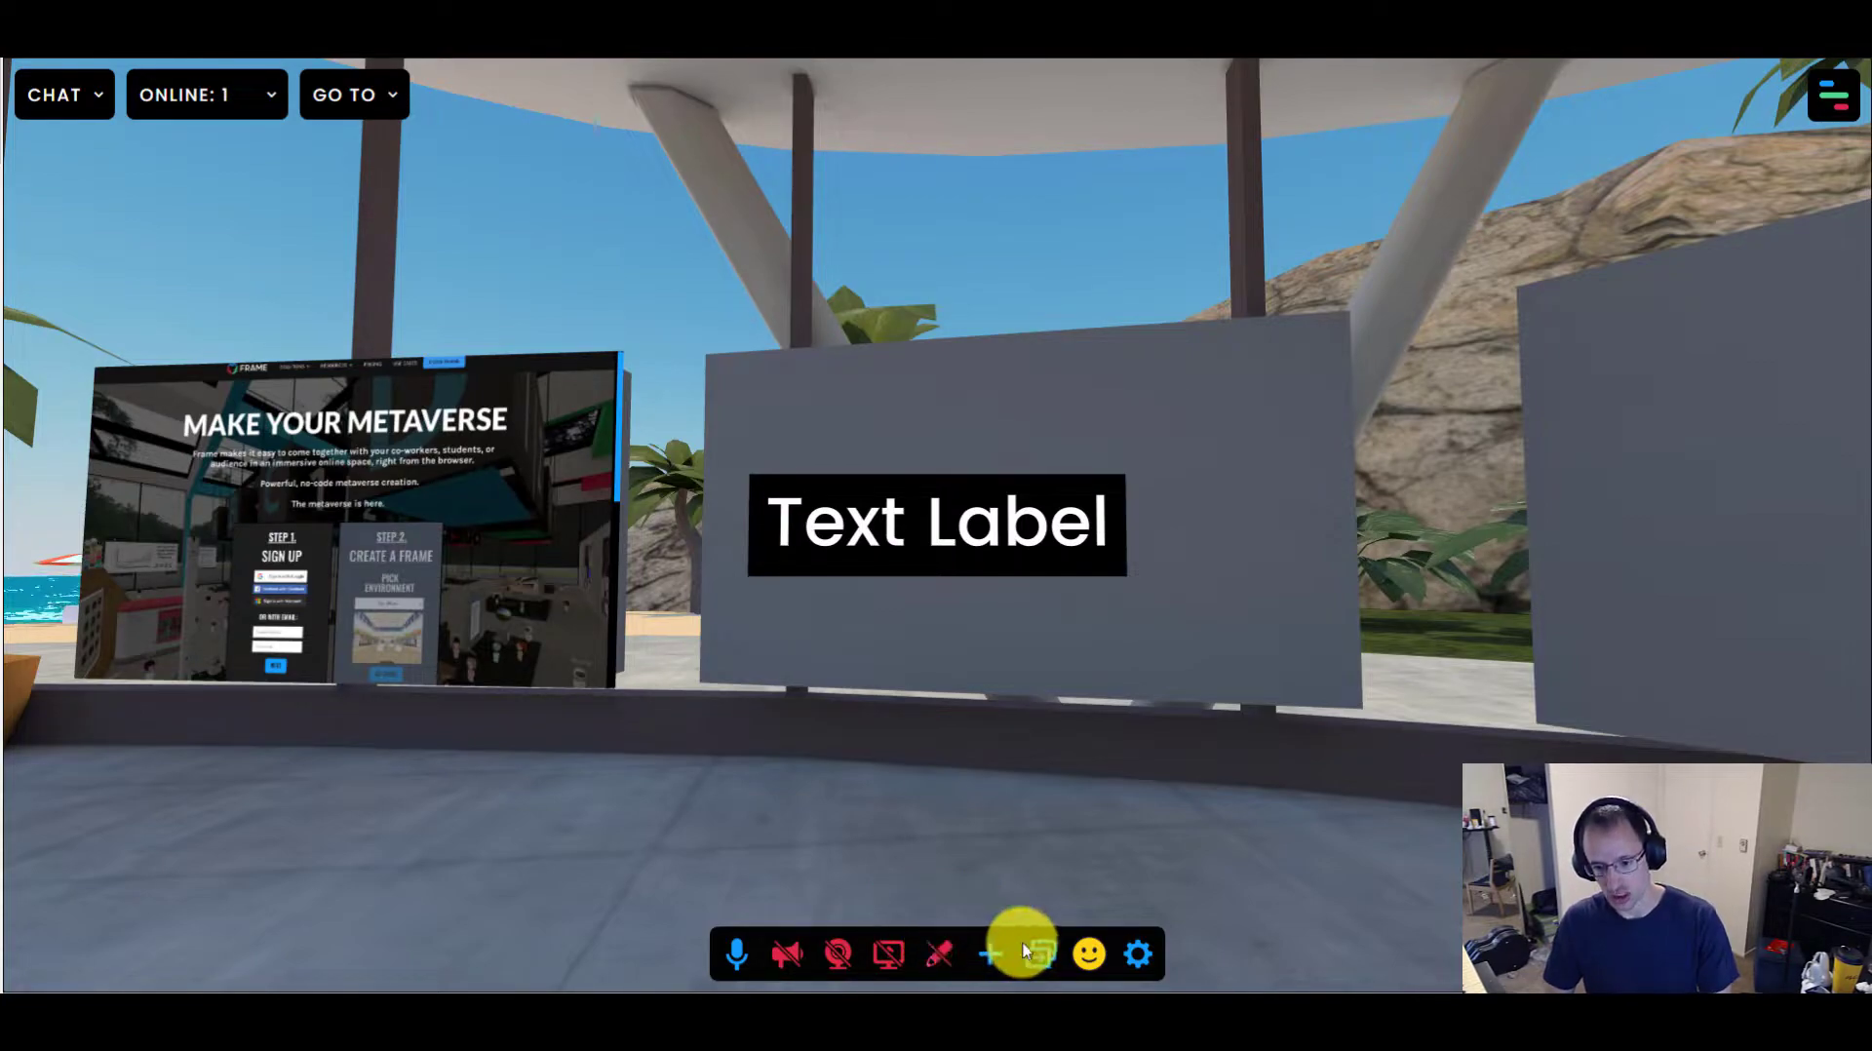
{"action": "left_click", "coordinate": [958, 528]}
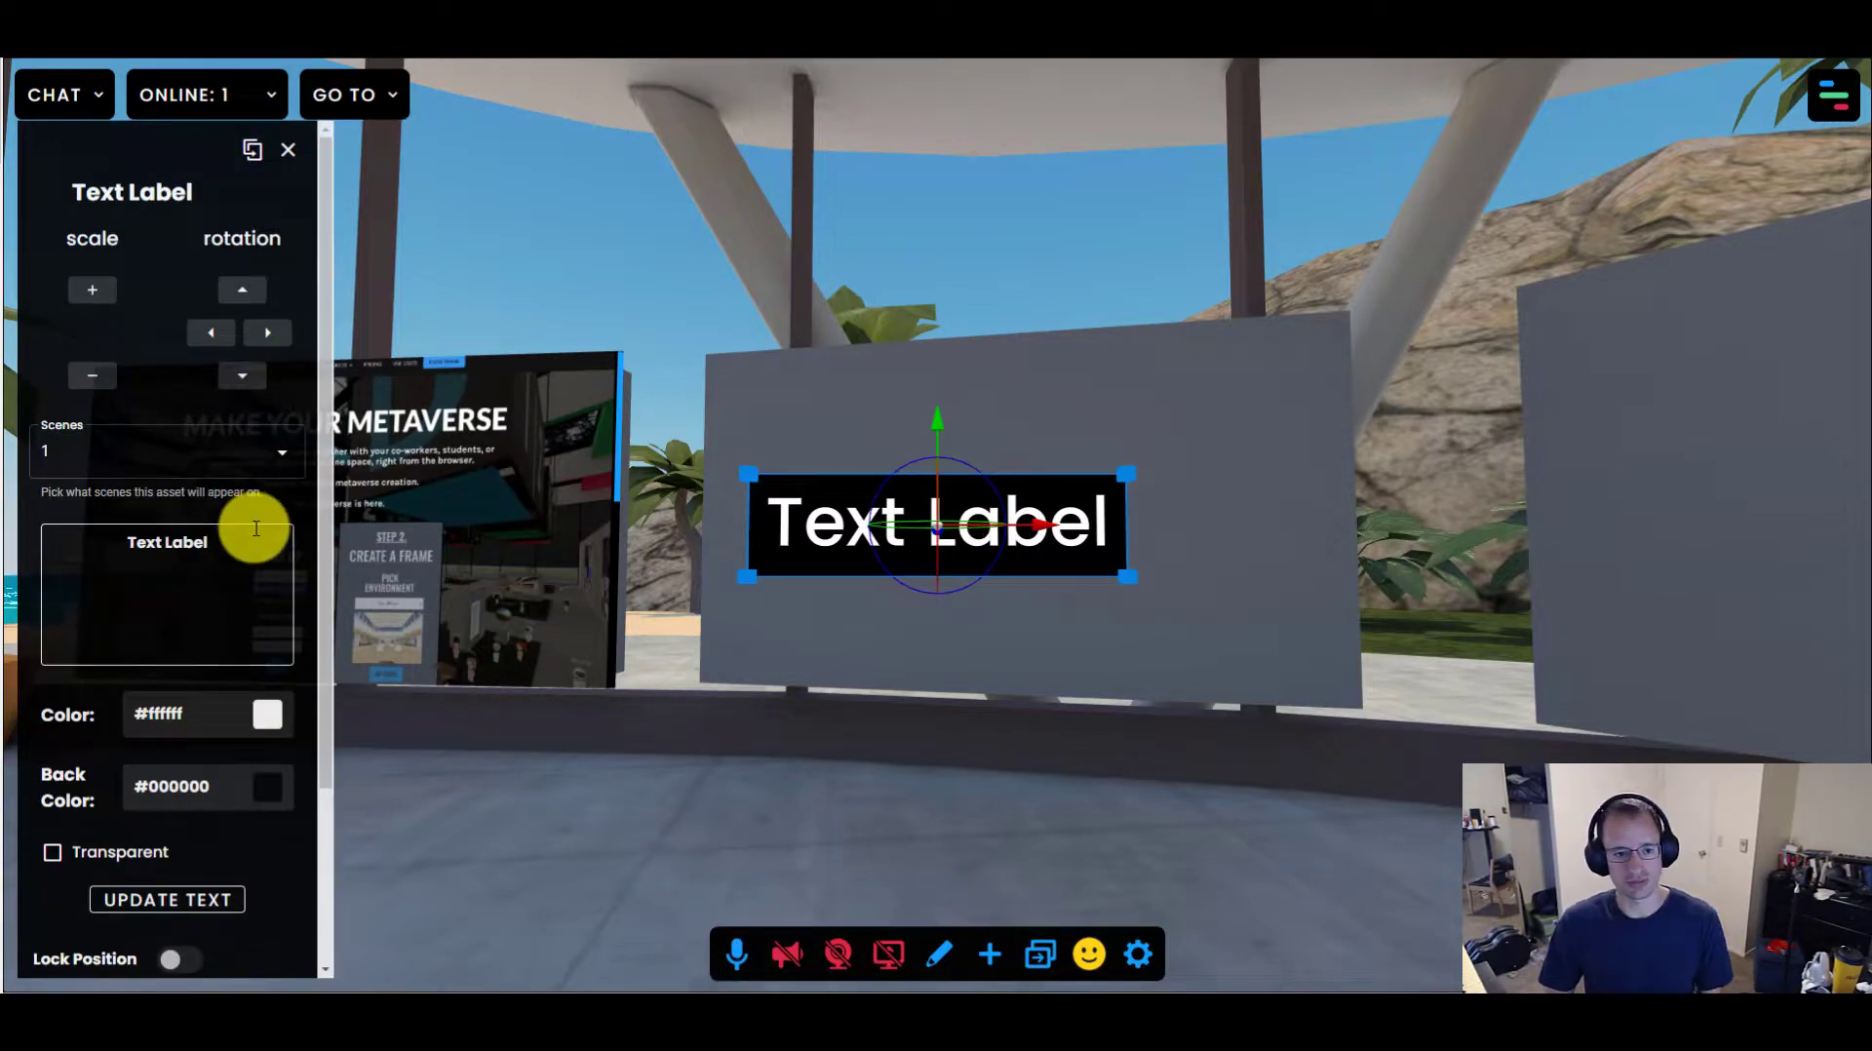
{"action": "scroll", "coordinate": [260, 521], "scroll_direction": "down", "scroll_amount": 3}
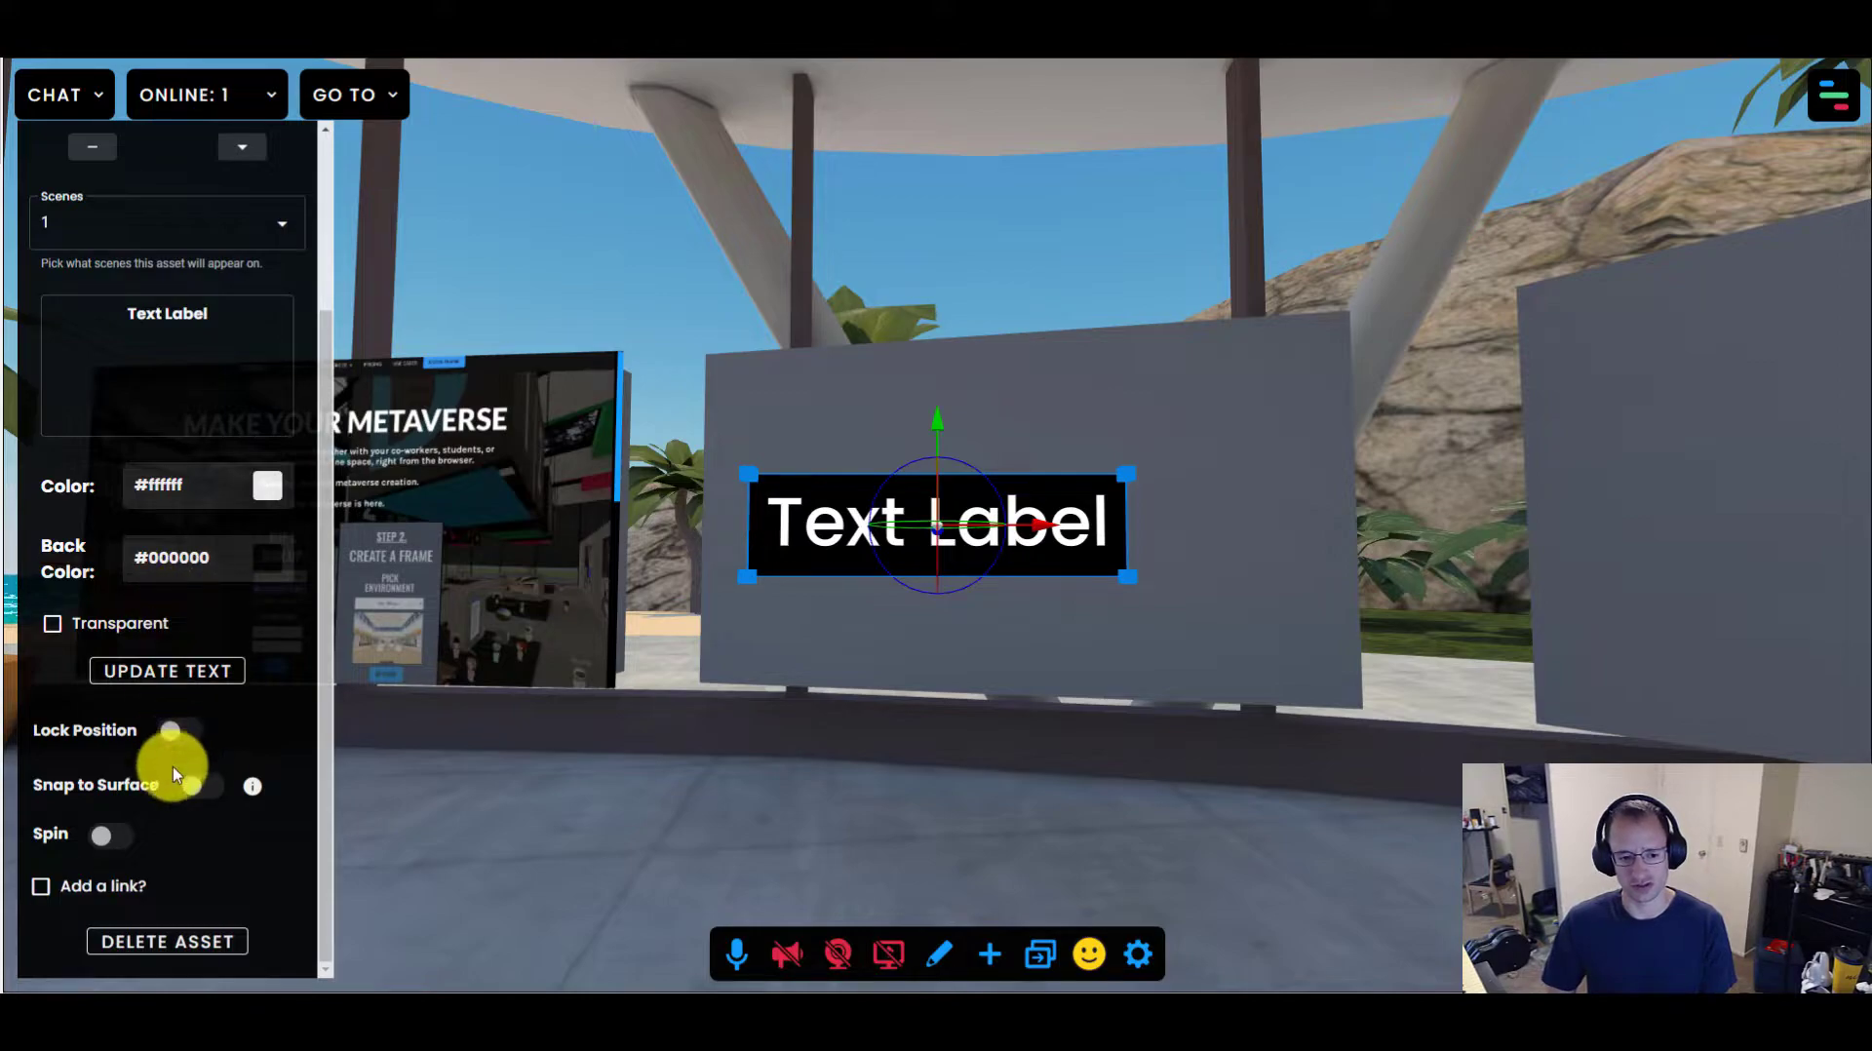
Try out the text label's spin option and switch it off again
{"action": "left_click", "coordinate": [116, 844]}
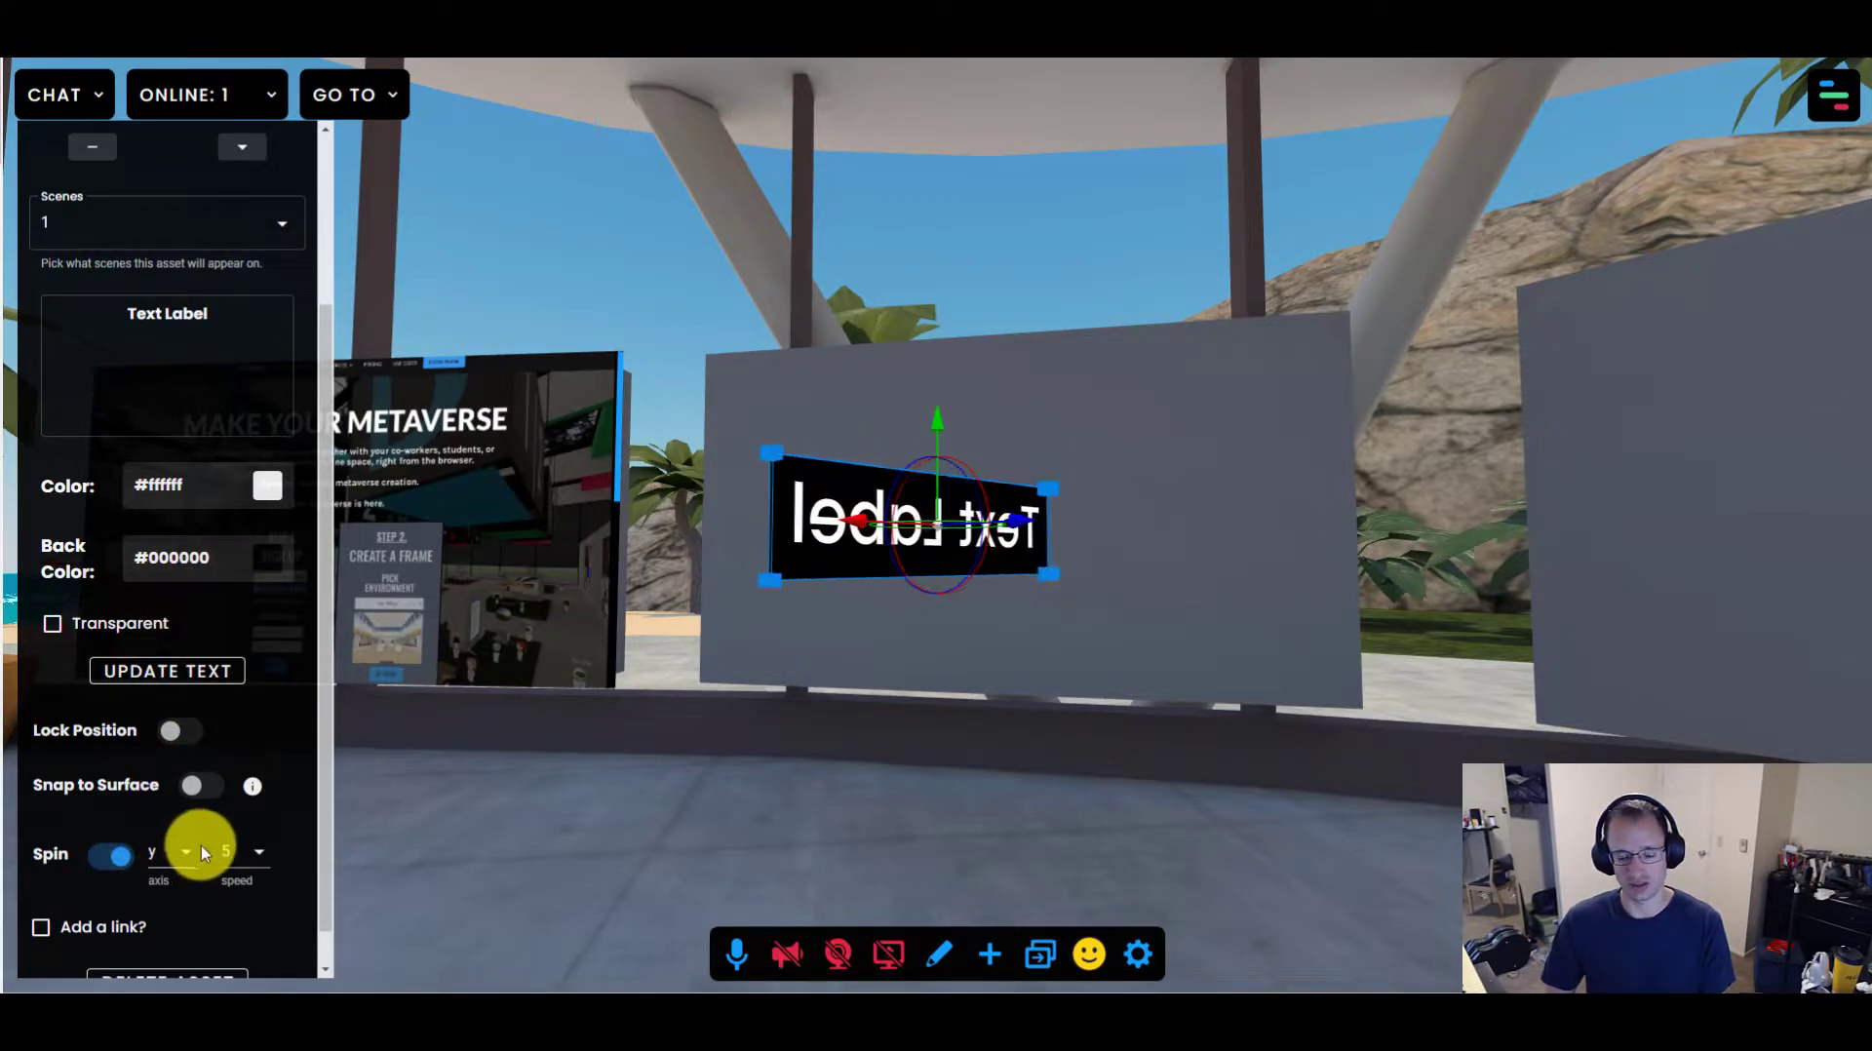
{"action": "left_click", "coordinate": [118, 858]}
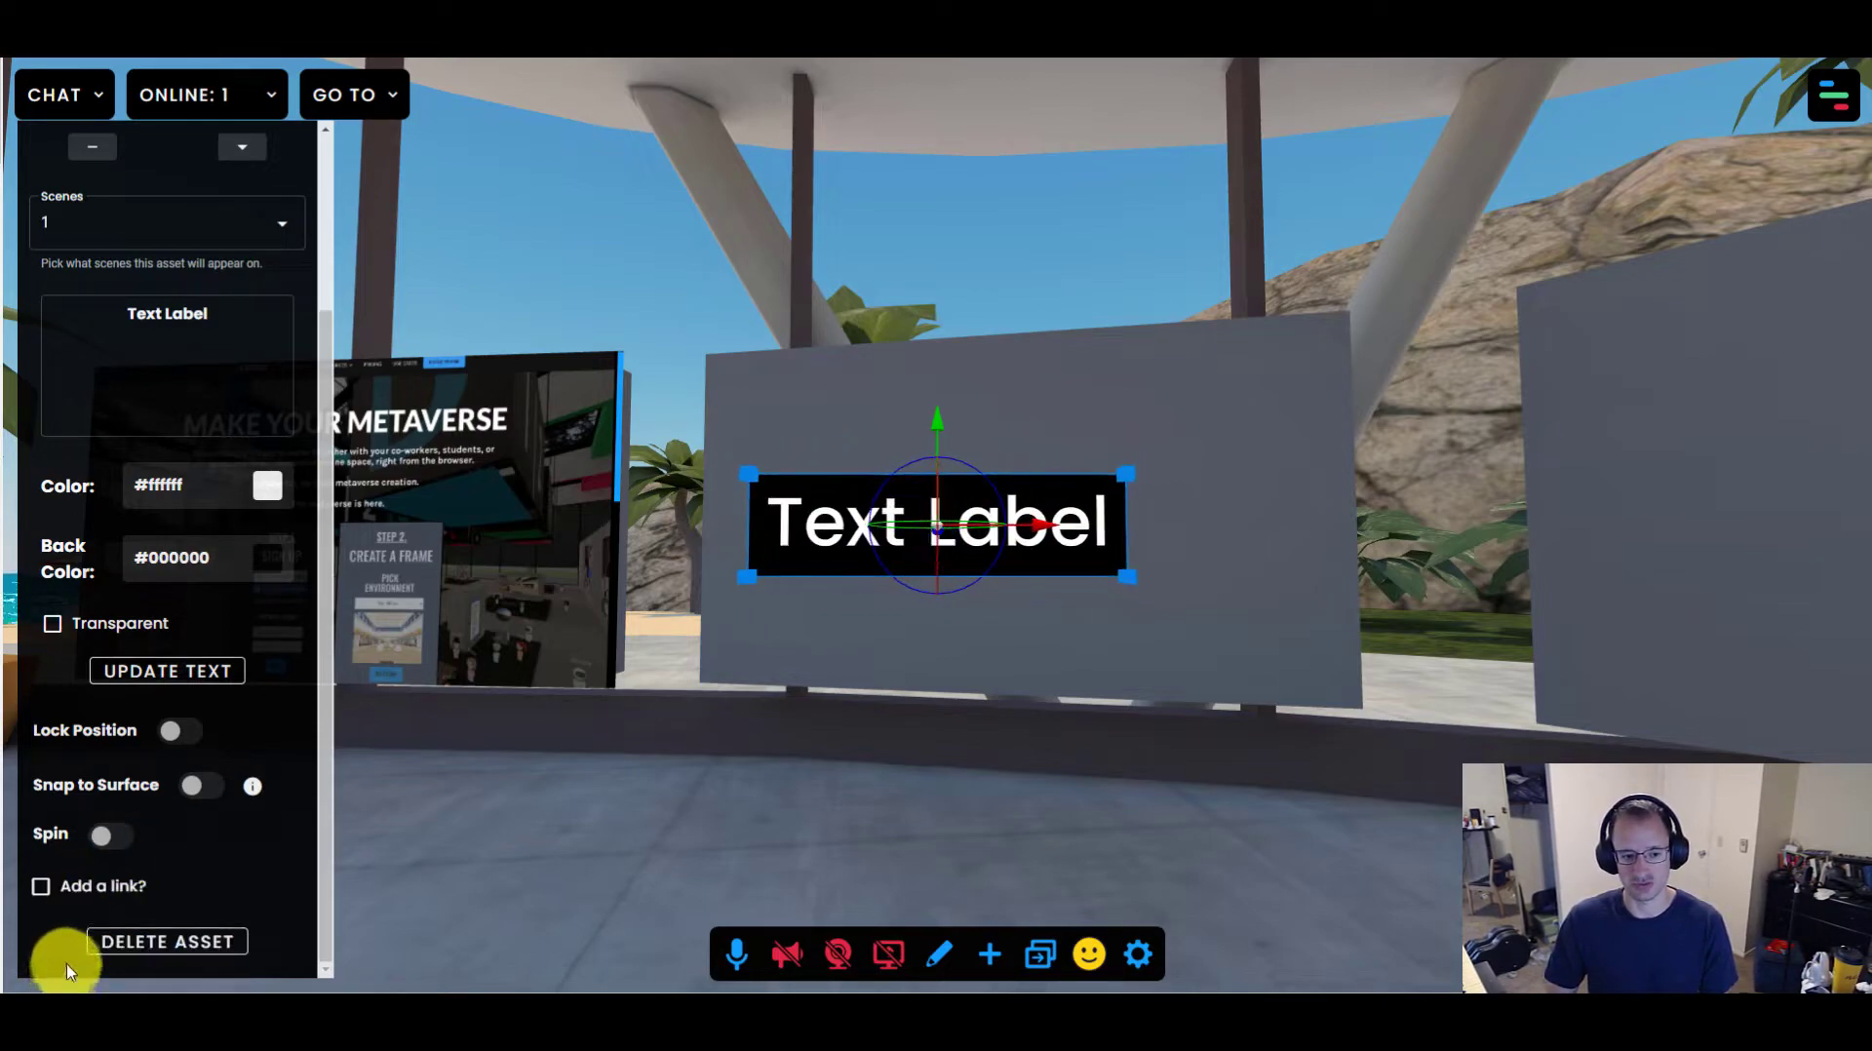
Change the label's text to "Frame Blog" and update it in the scene
{"action": "left_click", "coordinate": [153, 330]}
{"action": "triple_click", "coordinate": [153, 329]}
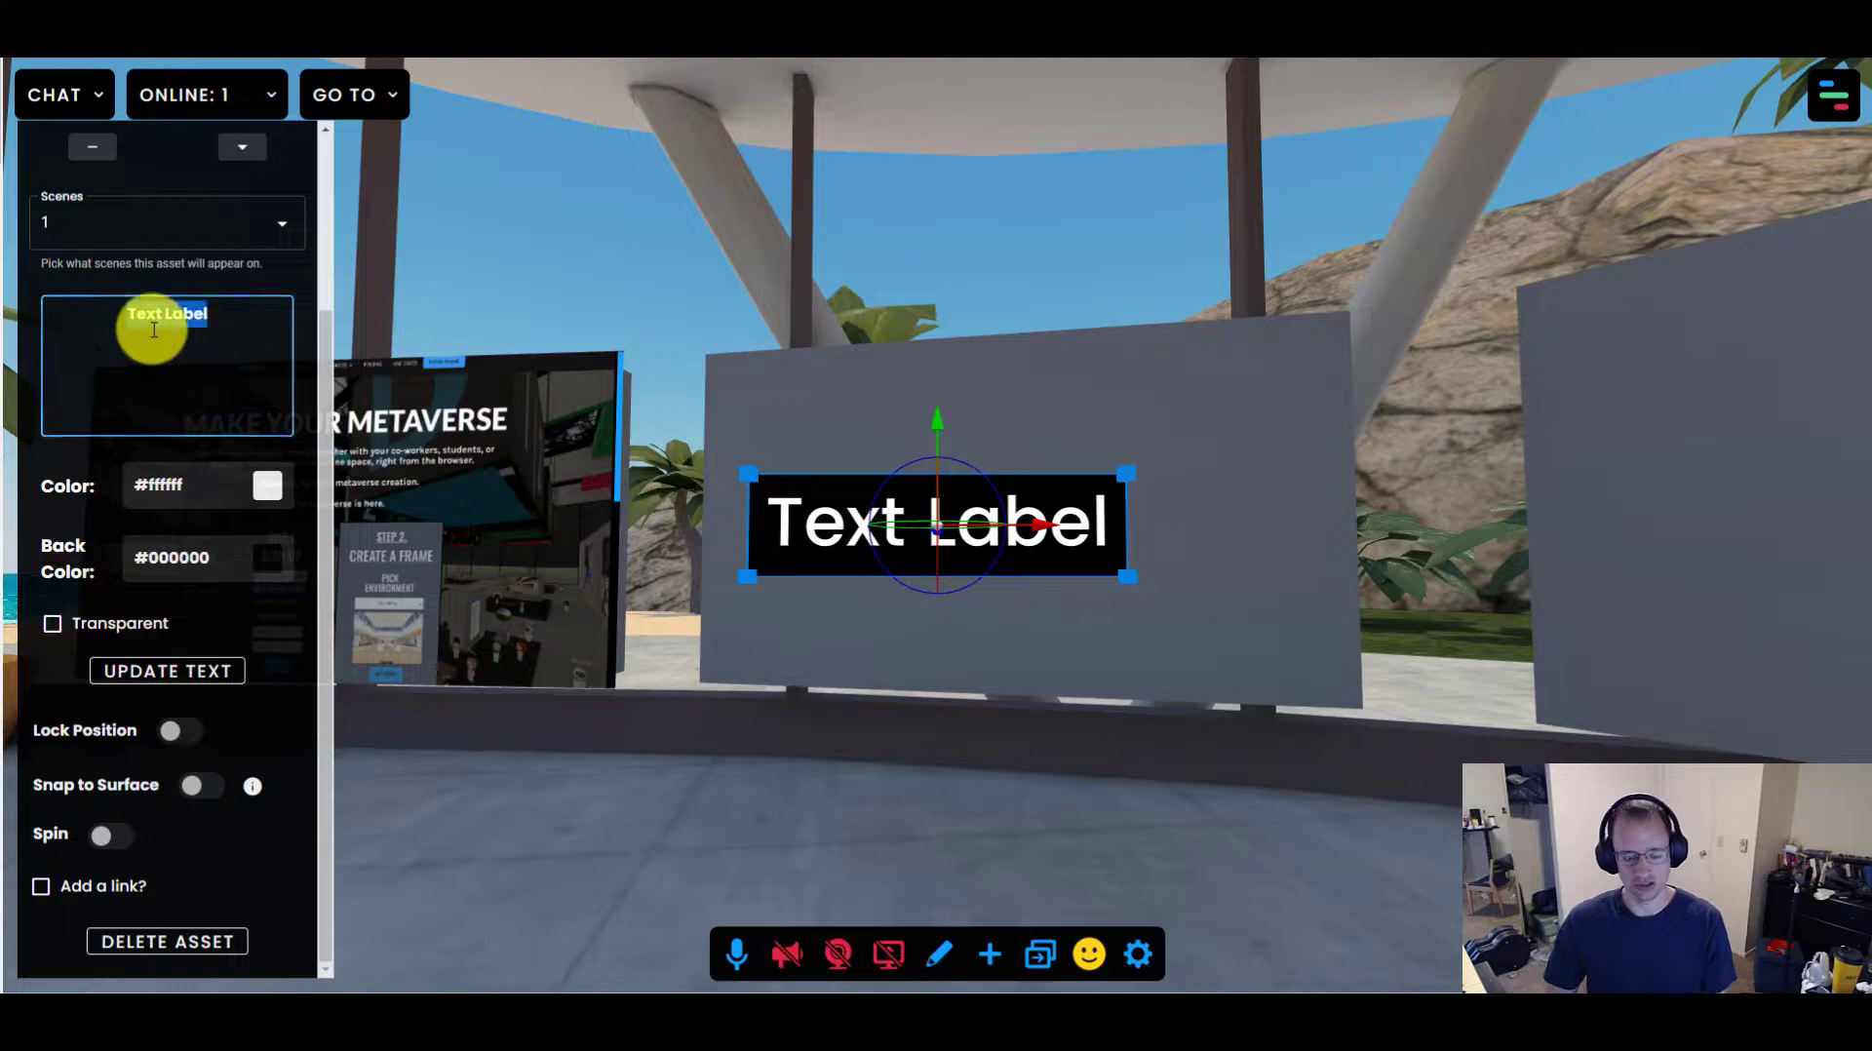
{"action": "type", "text": "Frame Blog"}
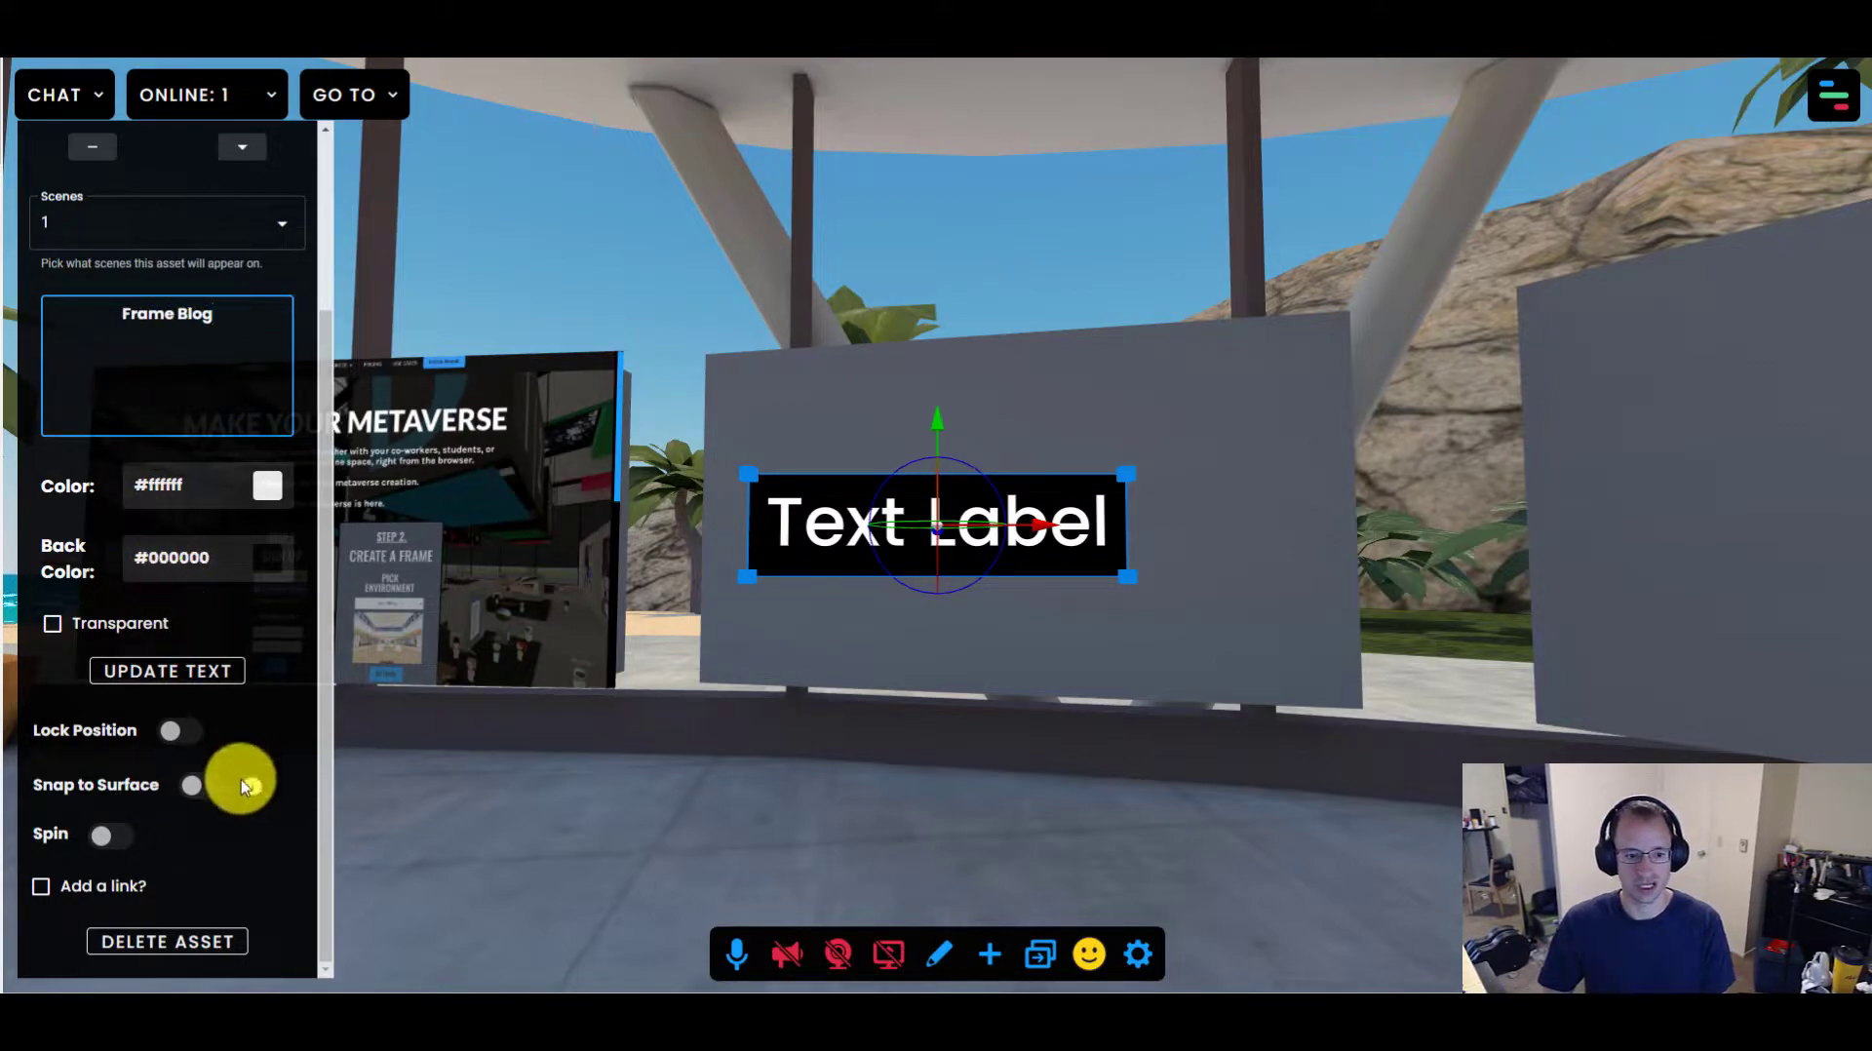
{"action": "left_click", "coordinate": [157, 672]}
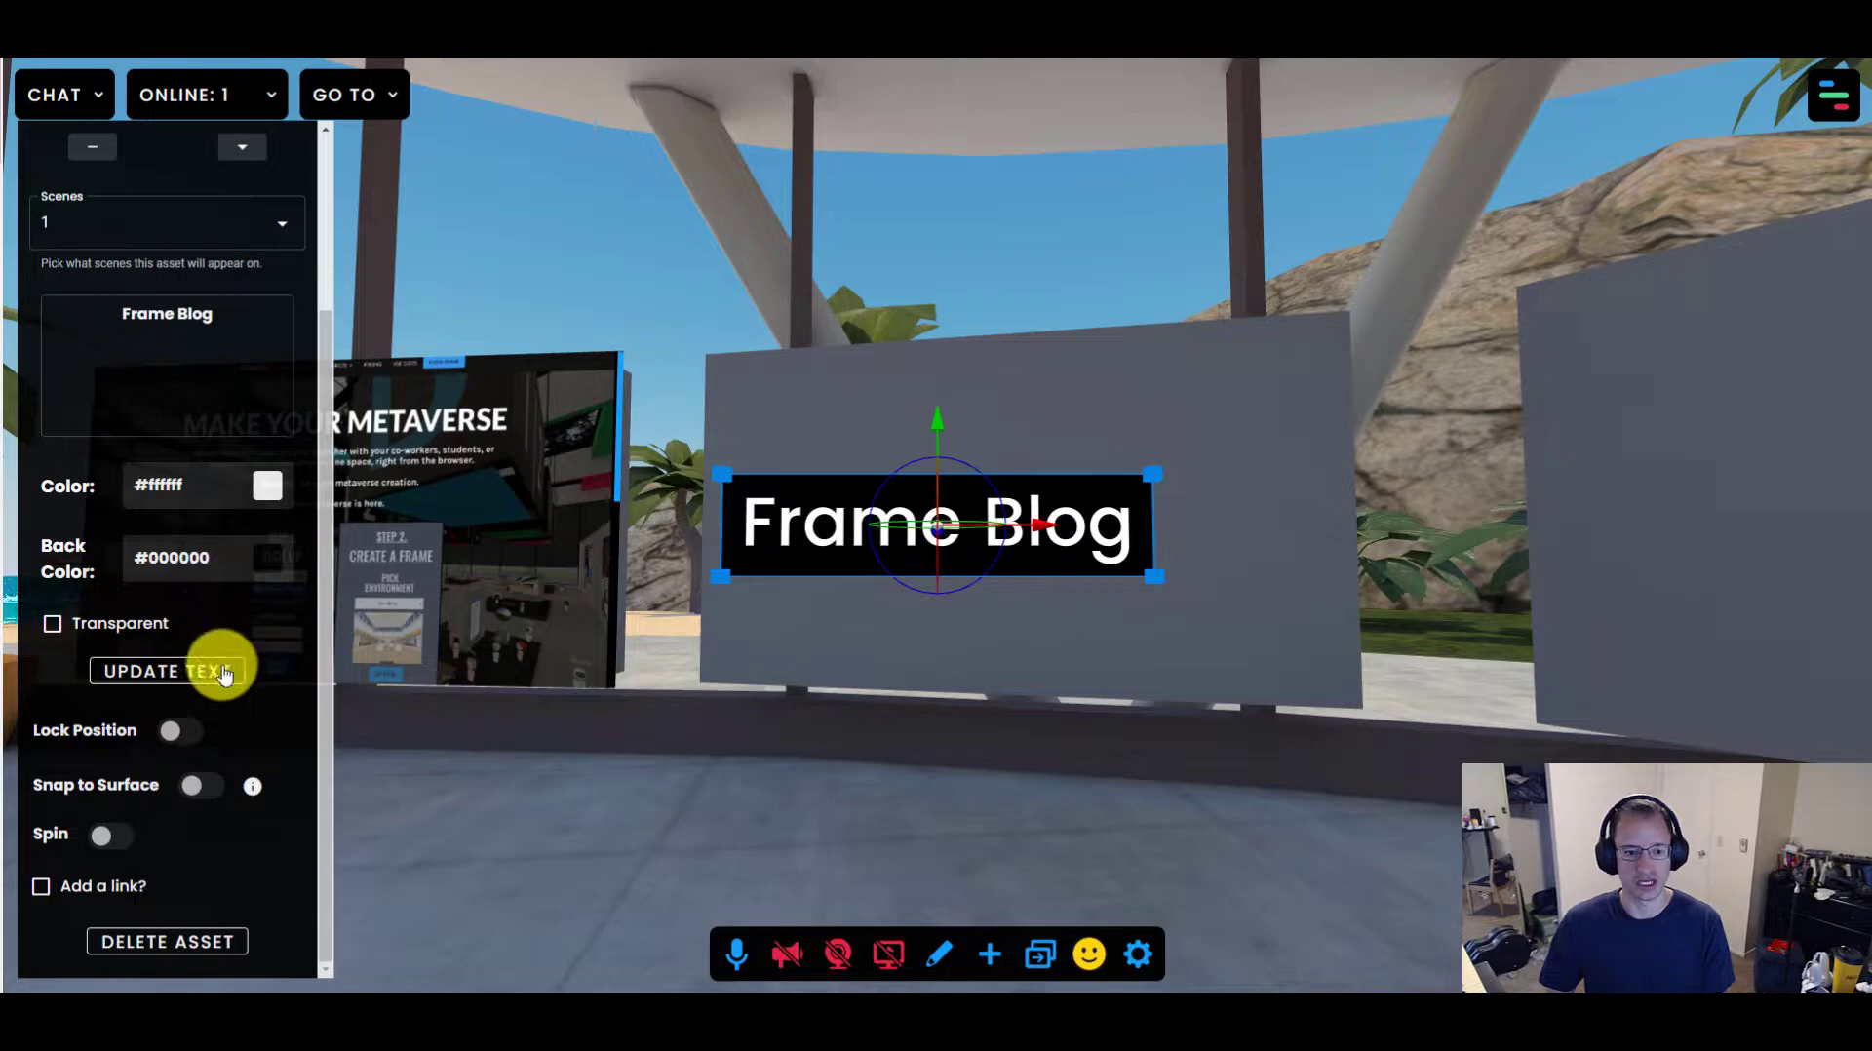
{"action": "left_click", "coordinate": [41, 885]}
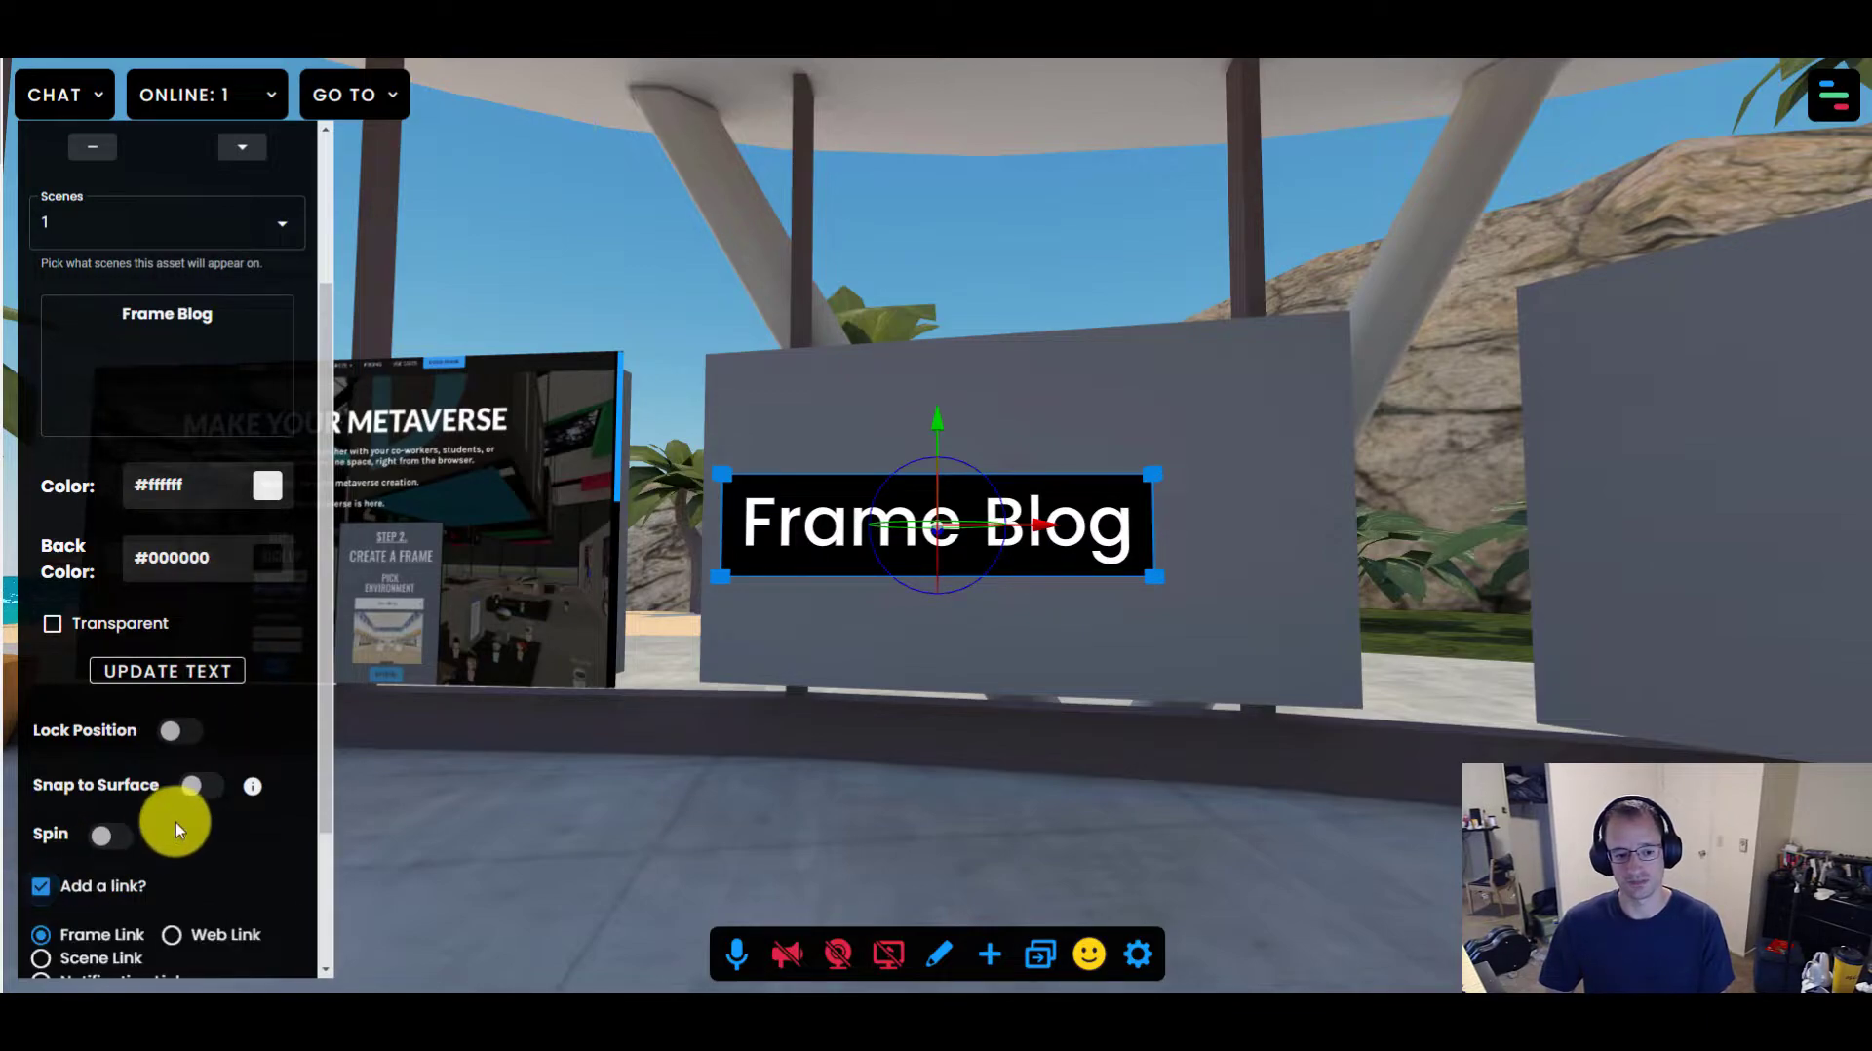
{"action": "scroll", "coordinate": [176, 822], "scroll_direction": "down", "scroll_amount": 2}
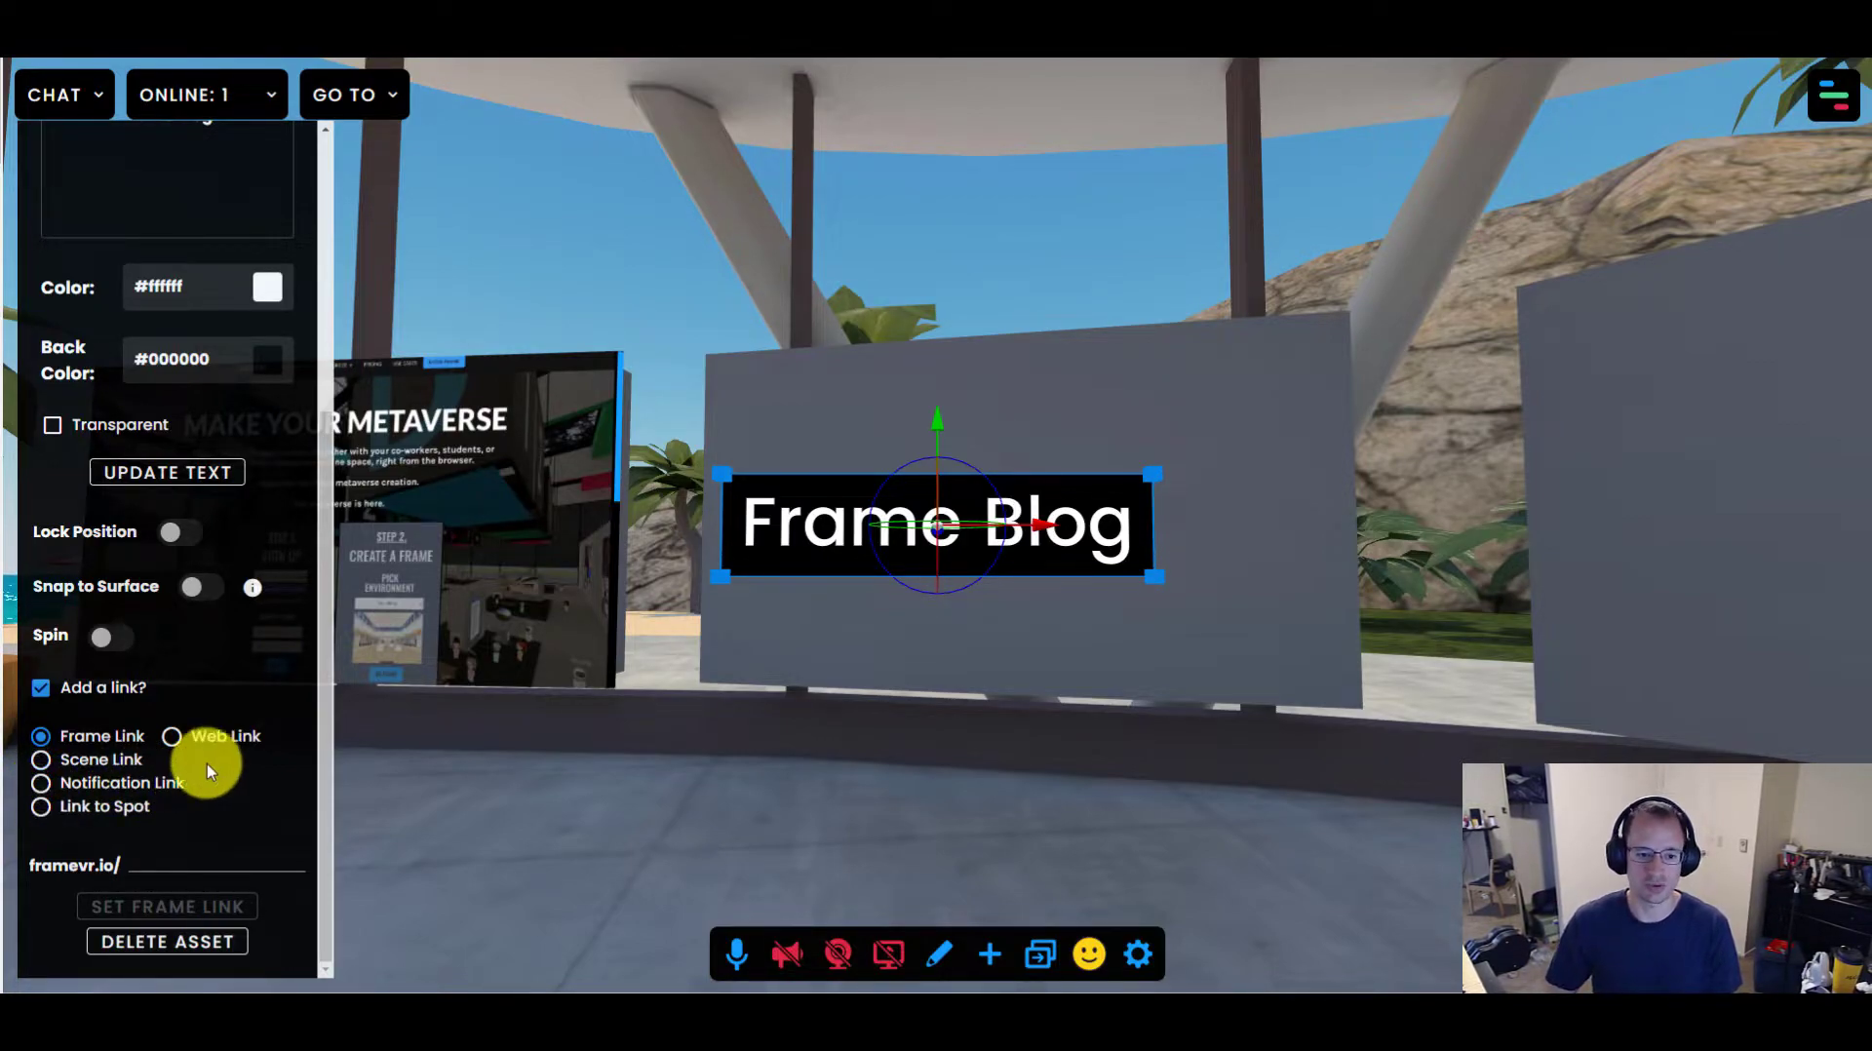
{"action": "left_click", "coordinate": [170, 737]}
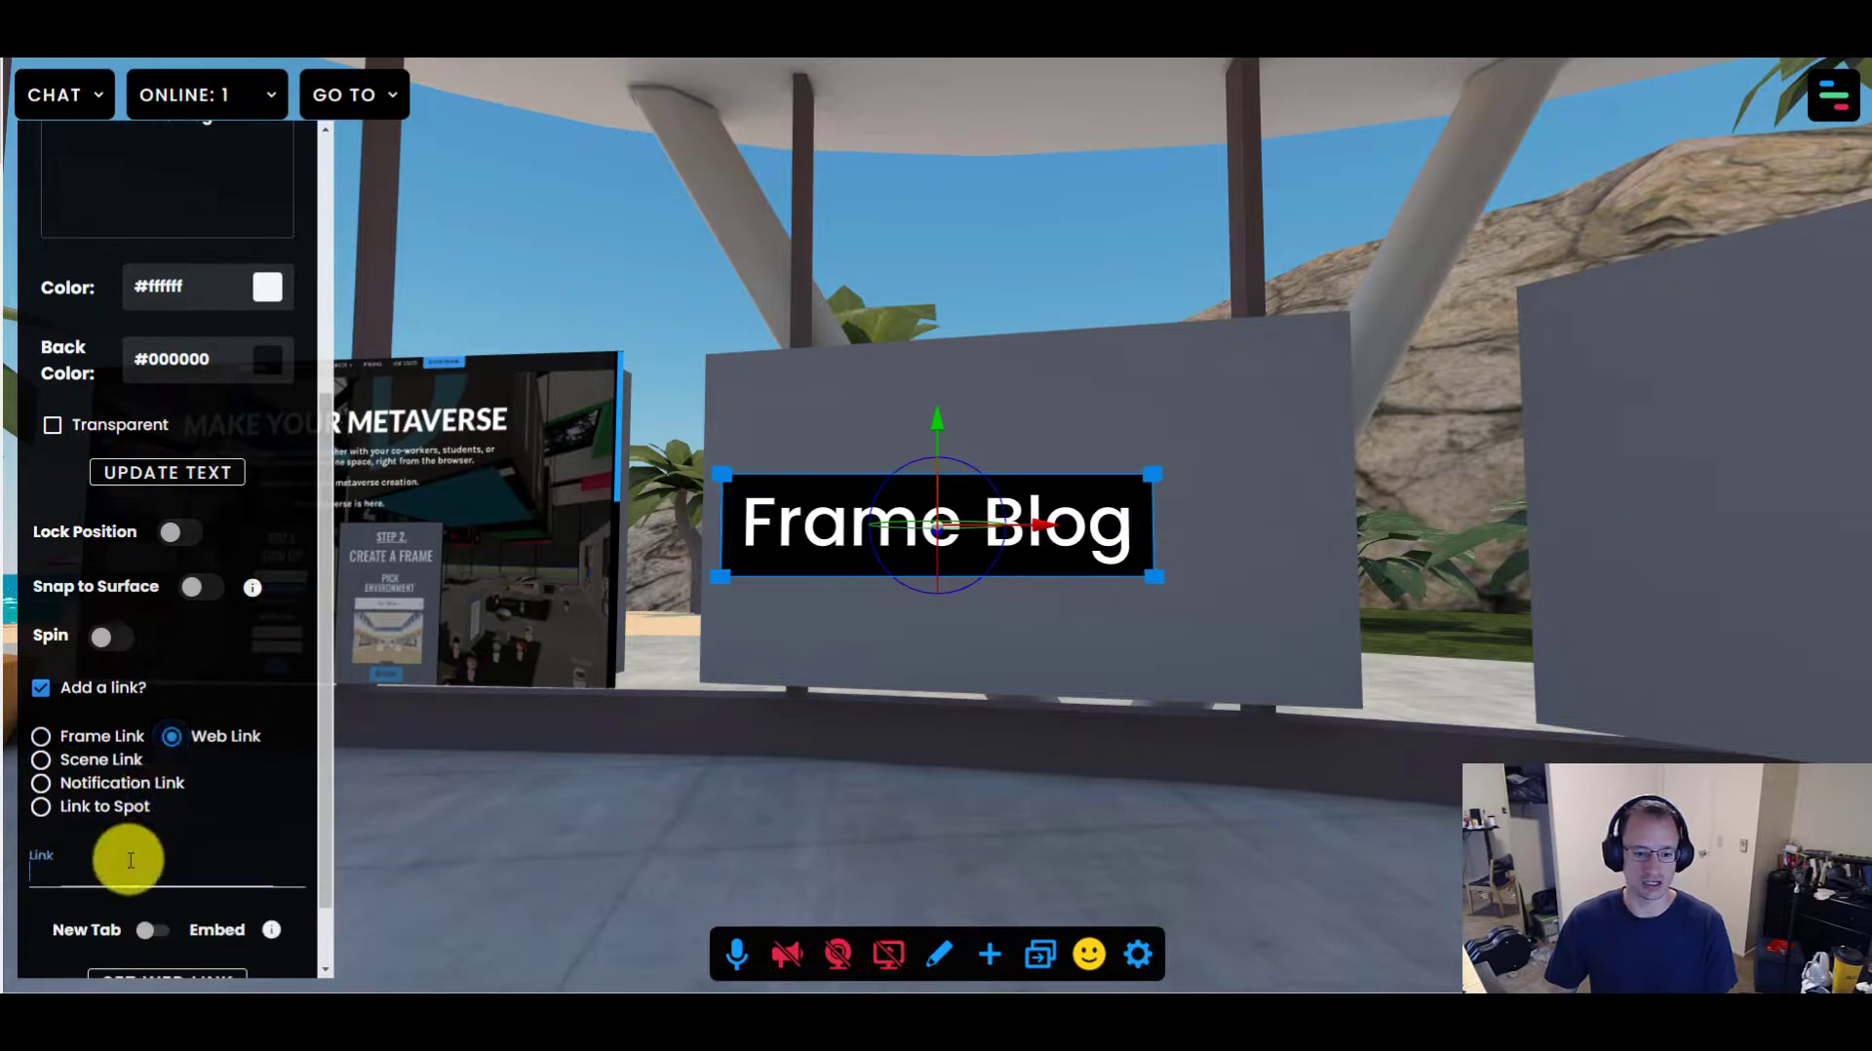
{"action": "type", "text": "http"}
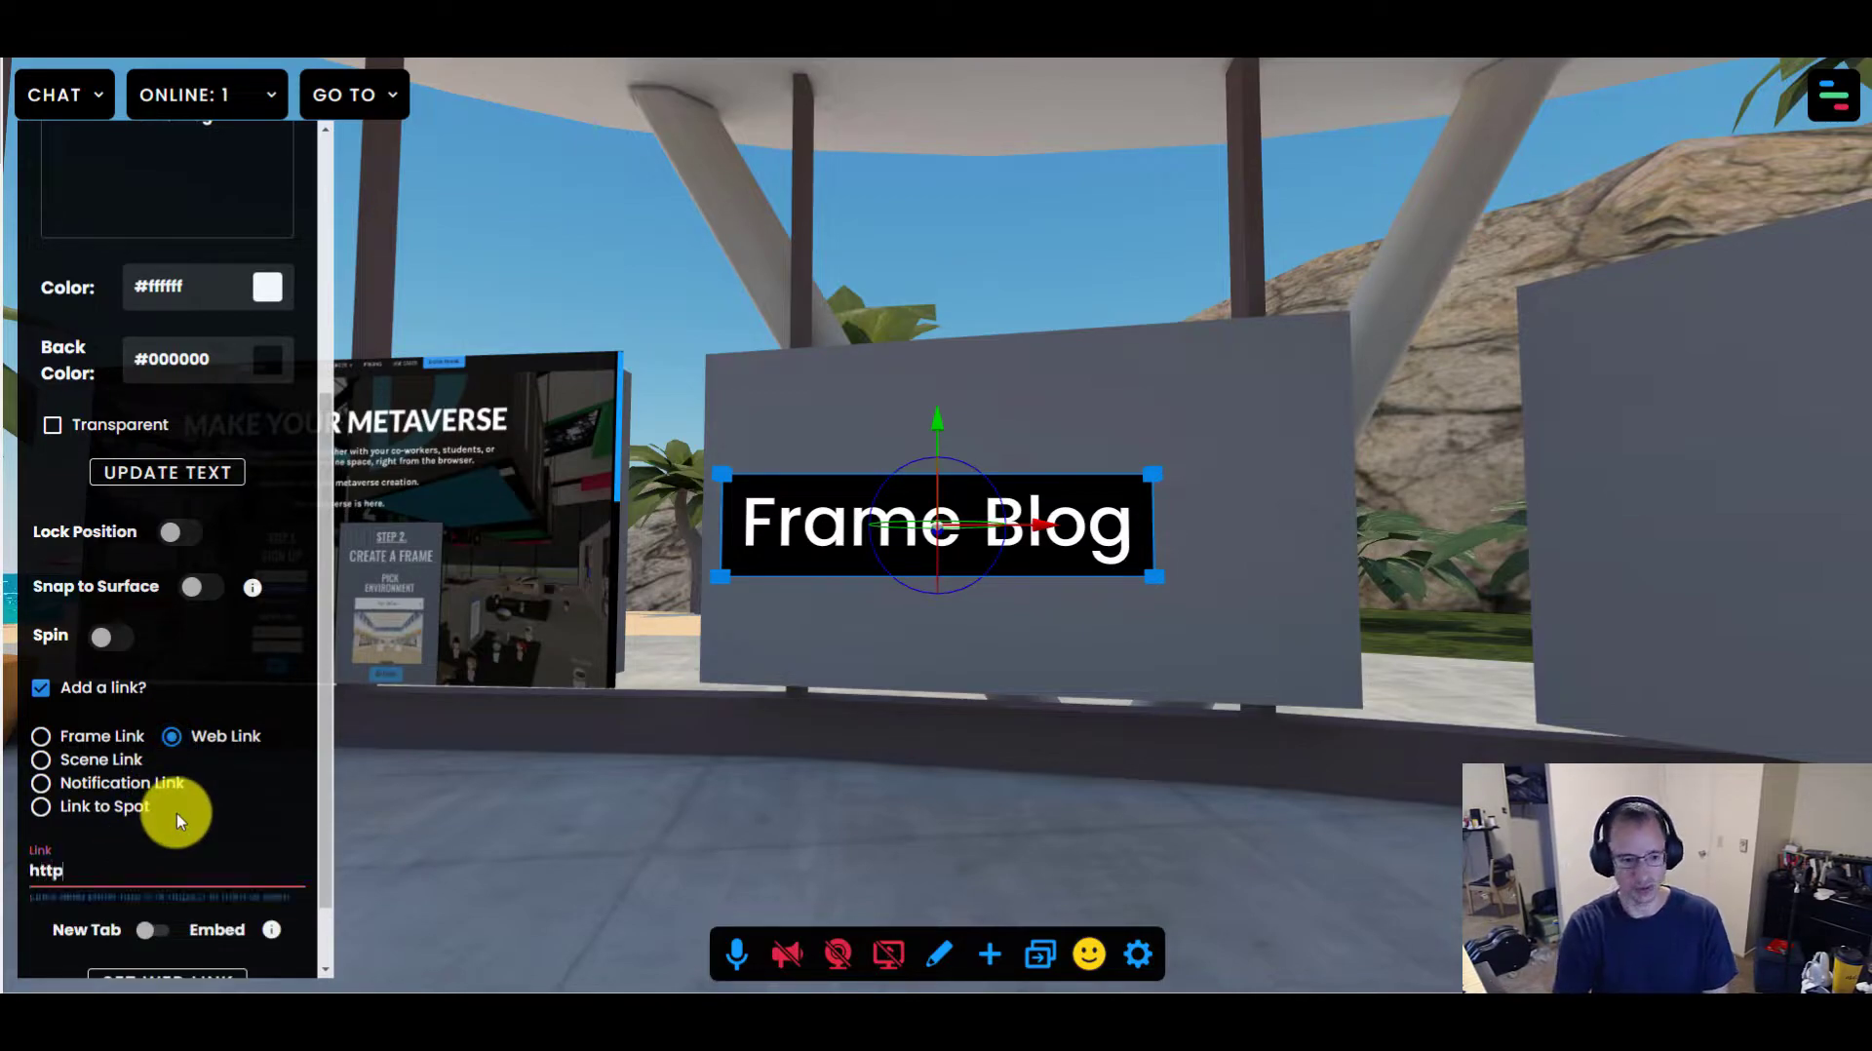
{"action": "type", "text": "s://learn.fram"}
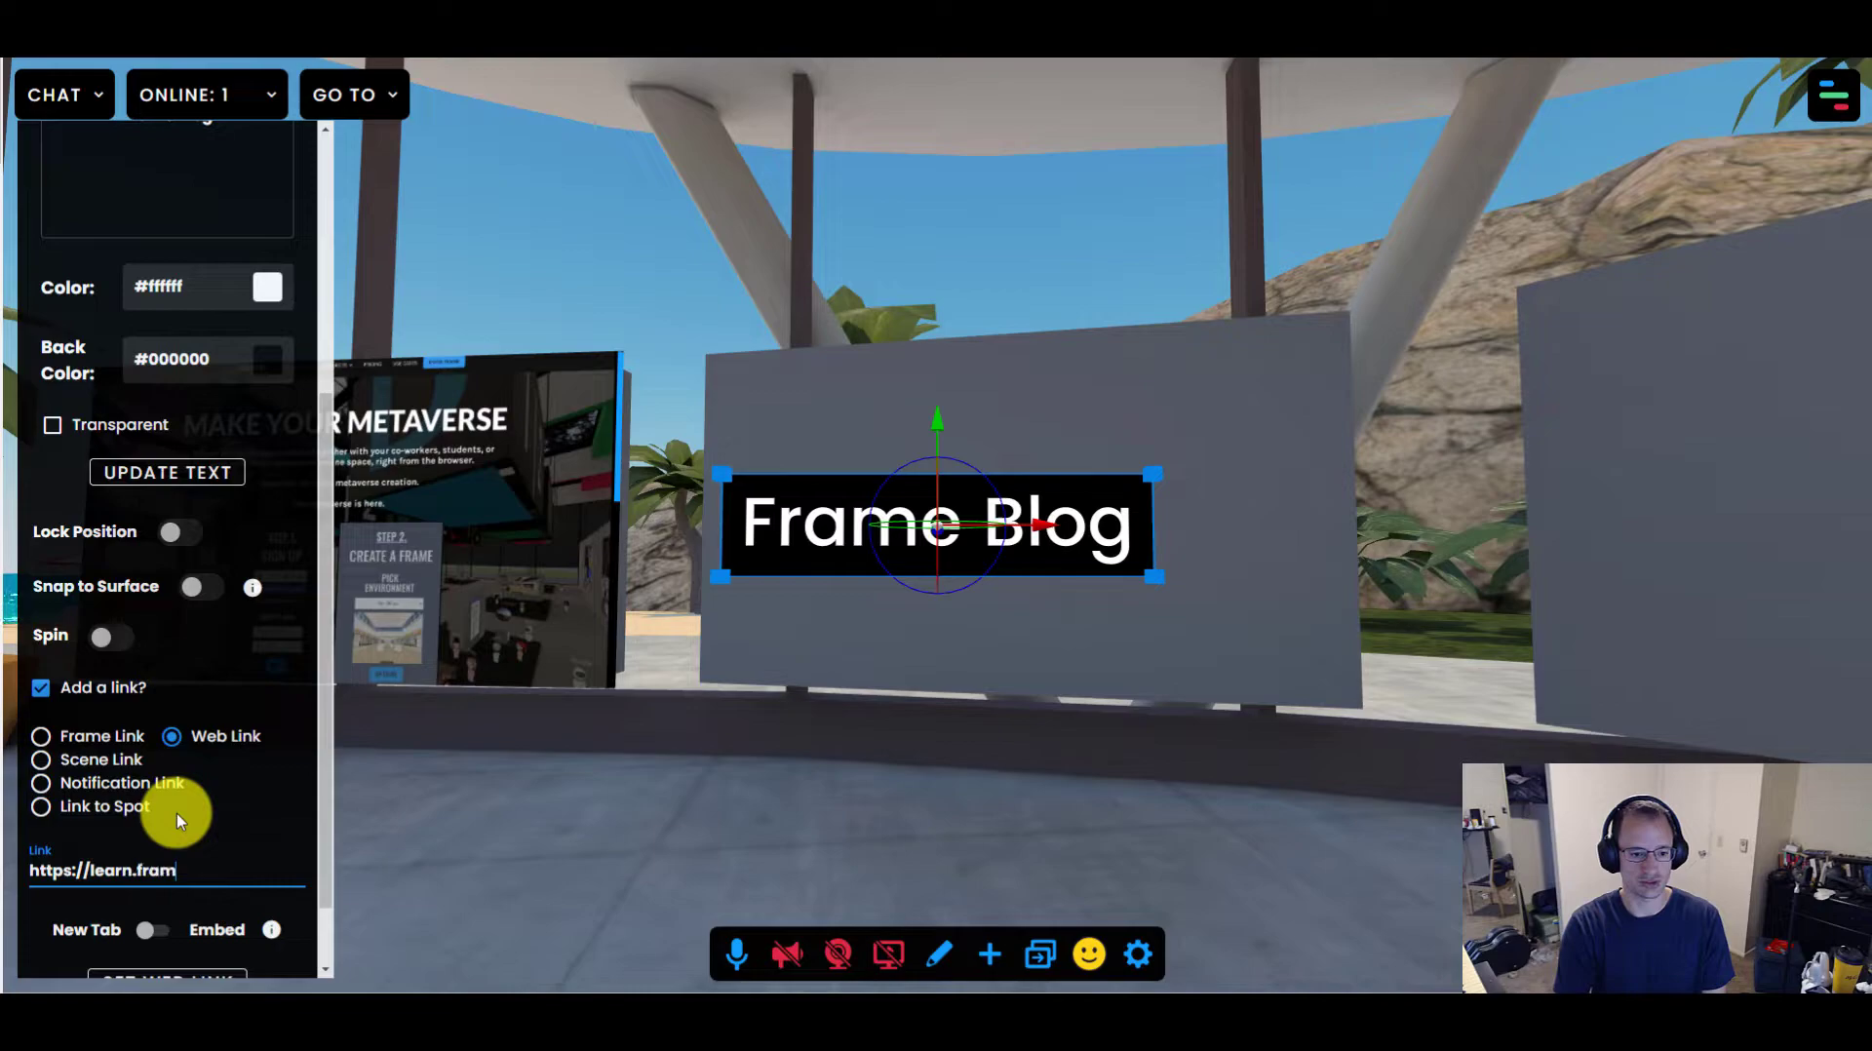
{"action": "type", "text": "evr.io/blog"}
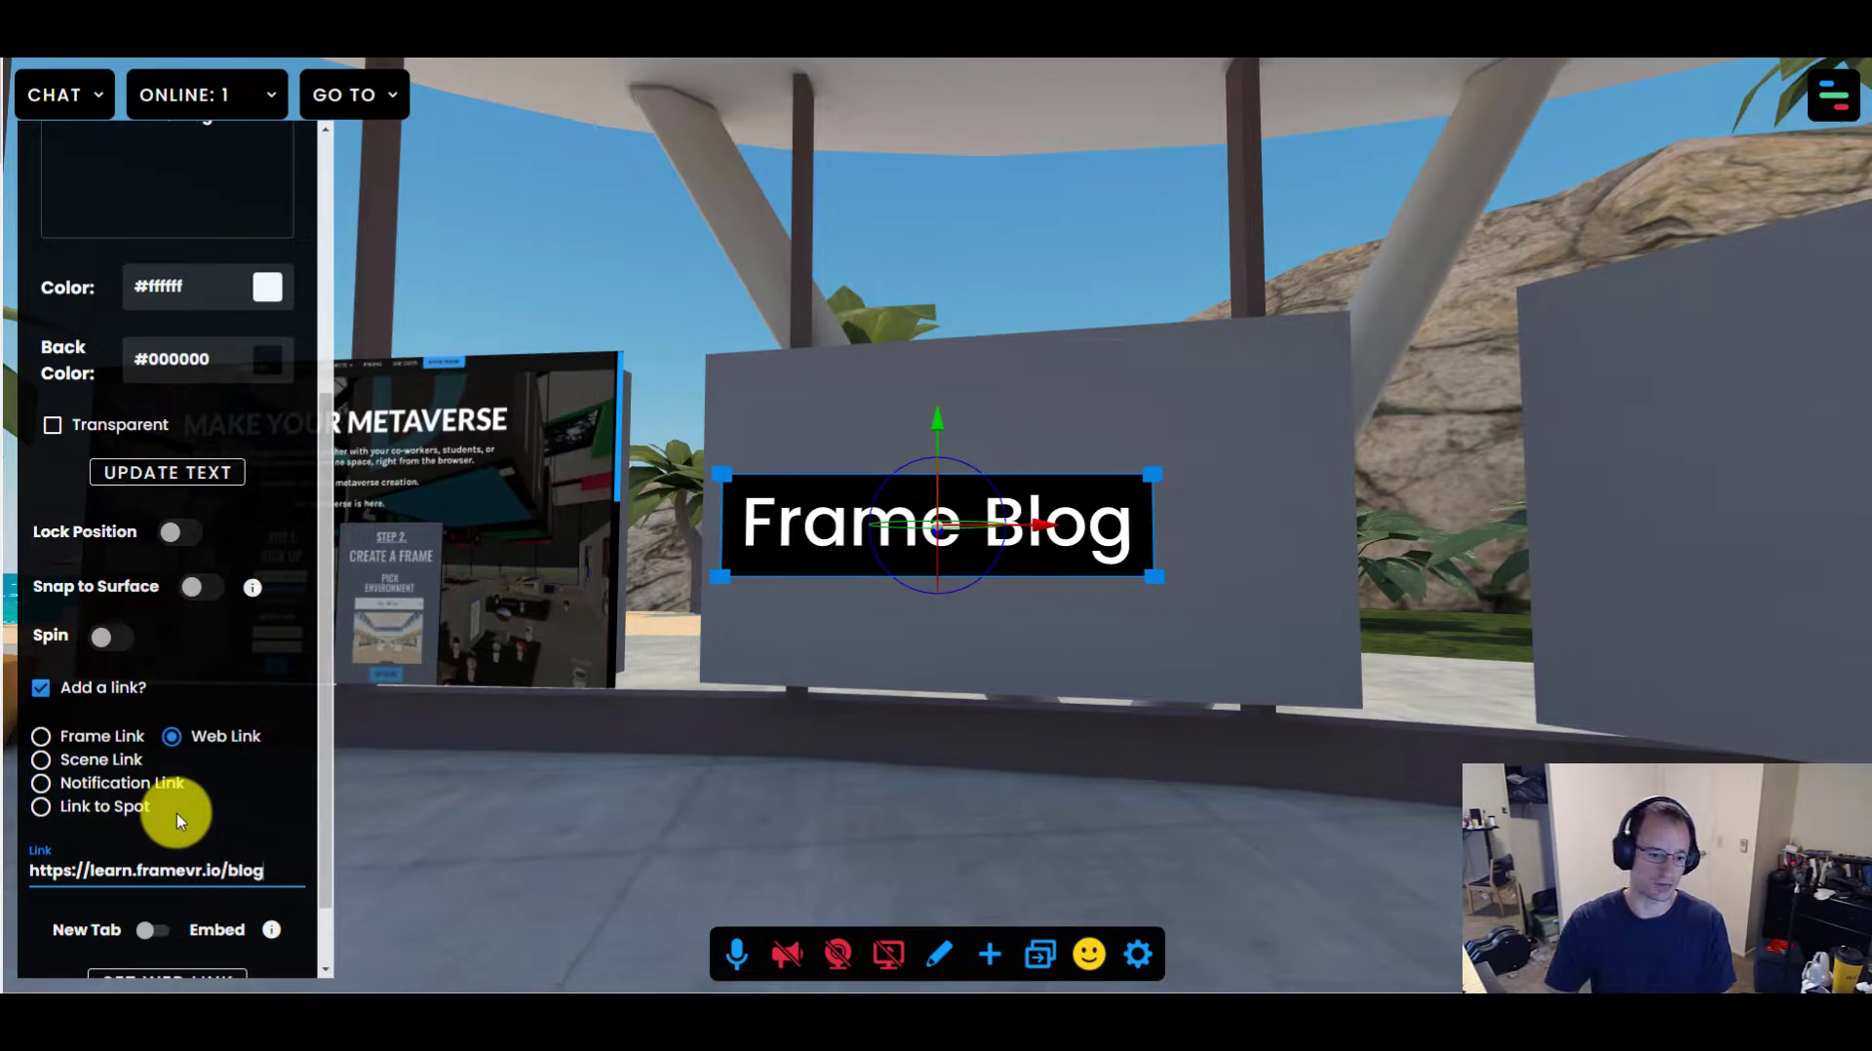
Set the label's web link to open with the Embed option instead of New Tab, and save the link
{"action": "scroll", "coordinate": [190, 798], "scroll_direction": "down", "scroll_amount": 2}
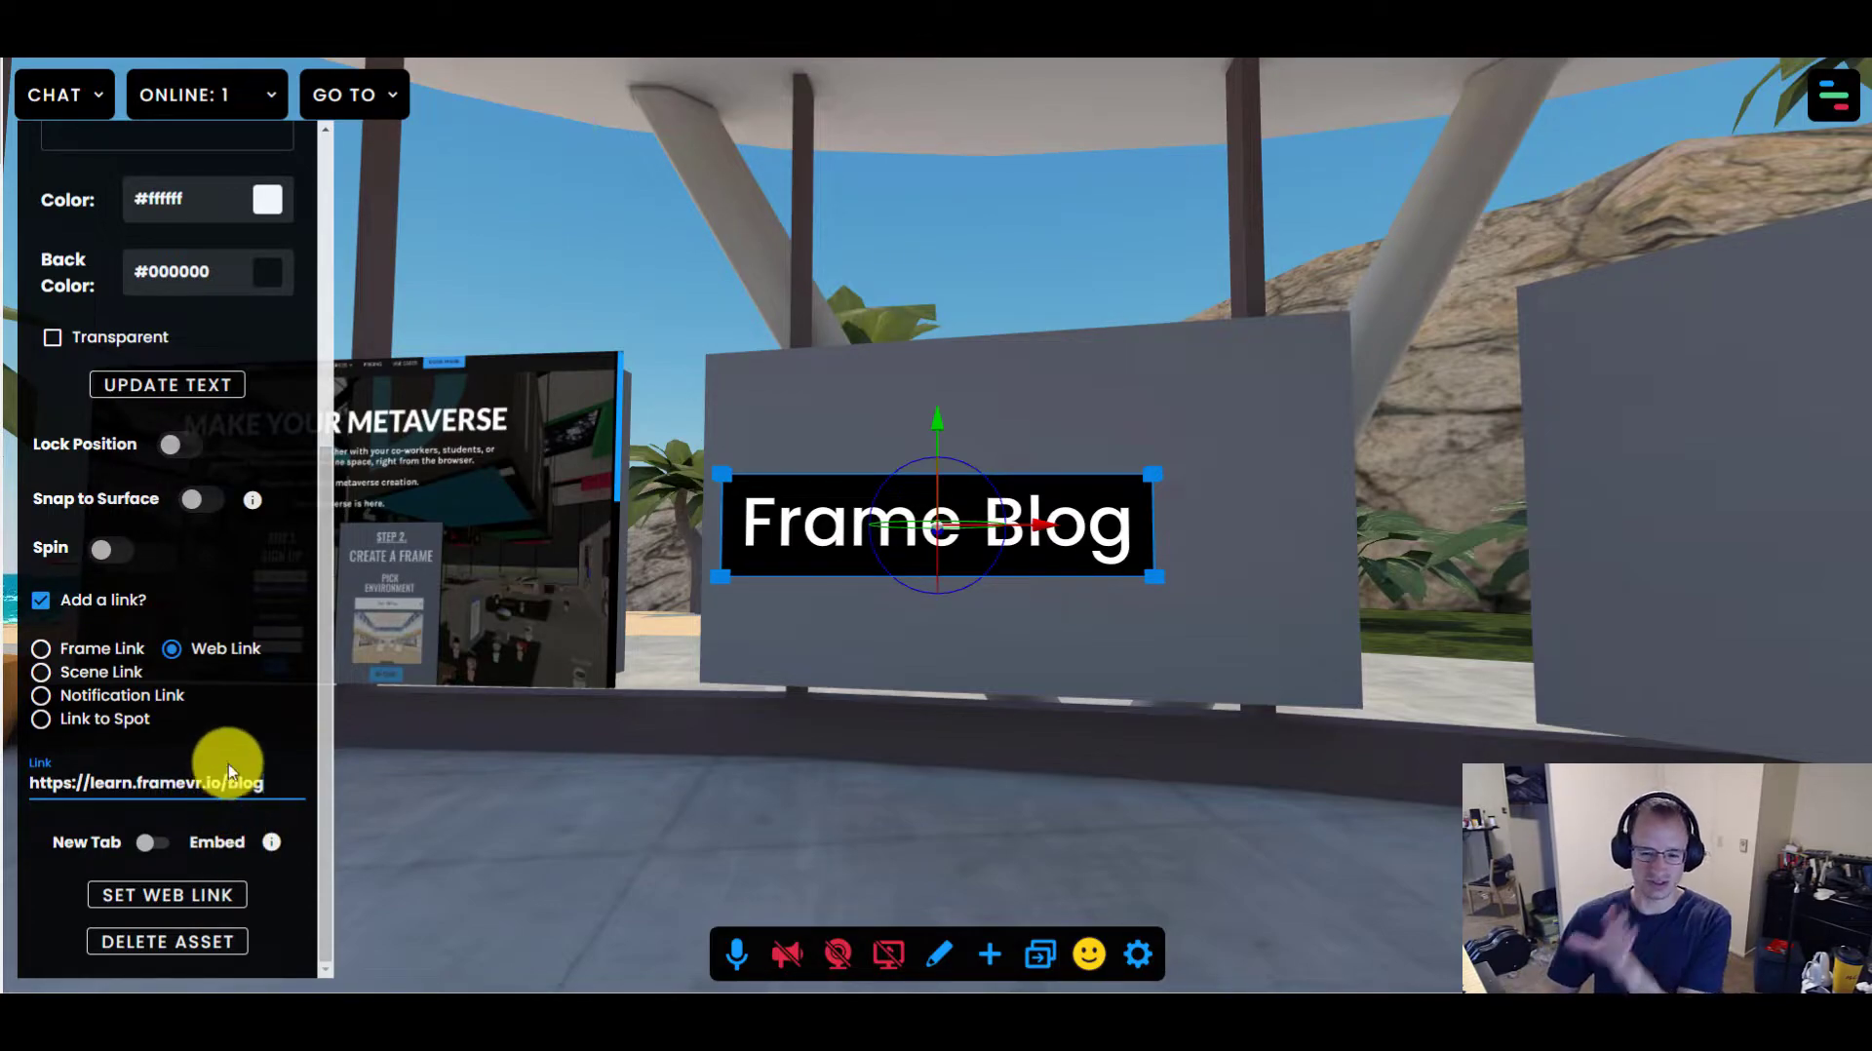
{"action": "left_click", "coordinate": [156, 843]}
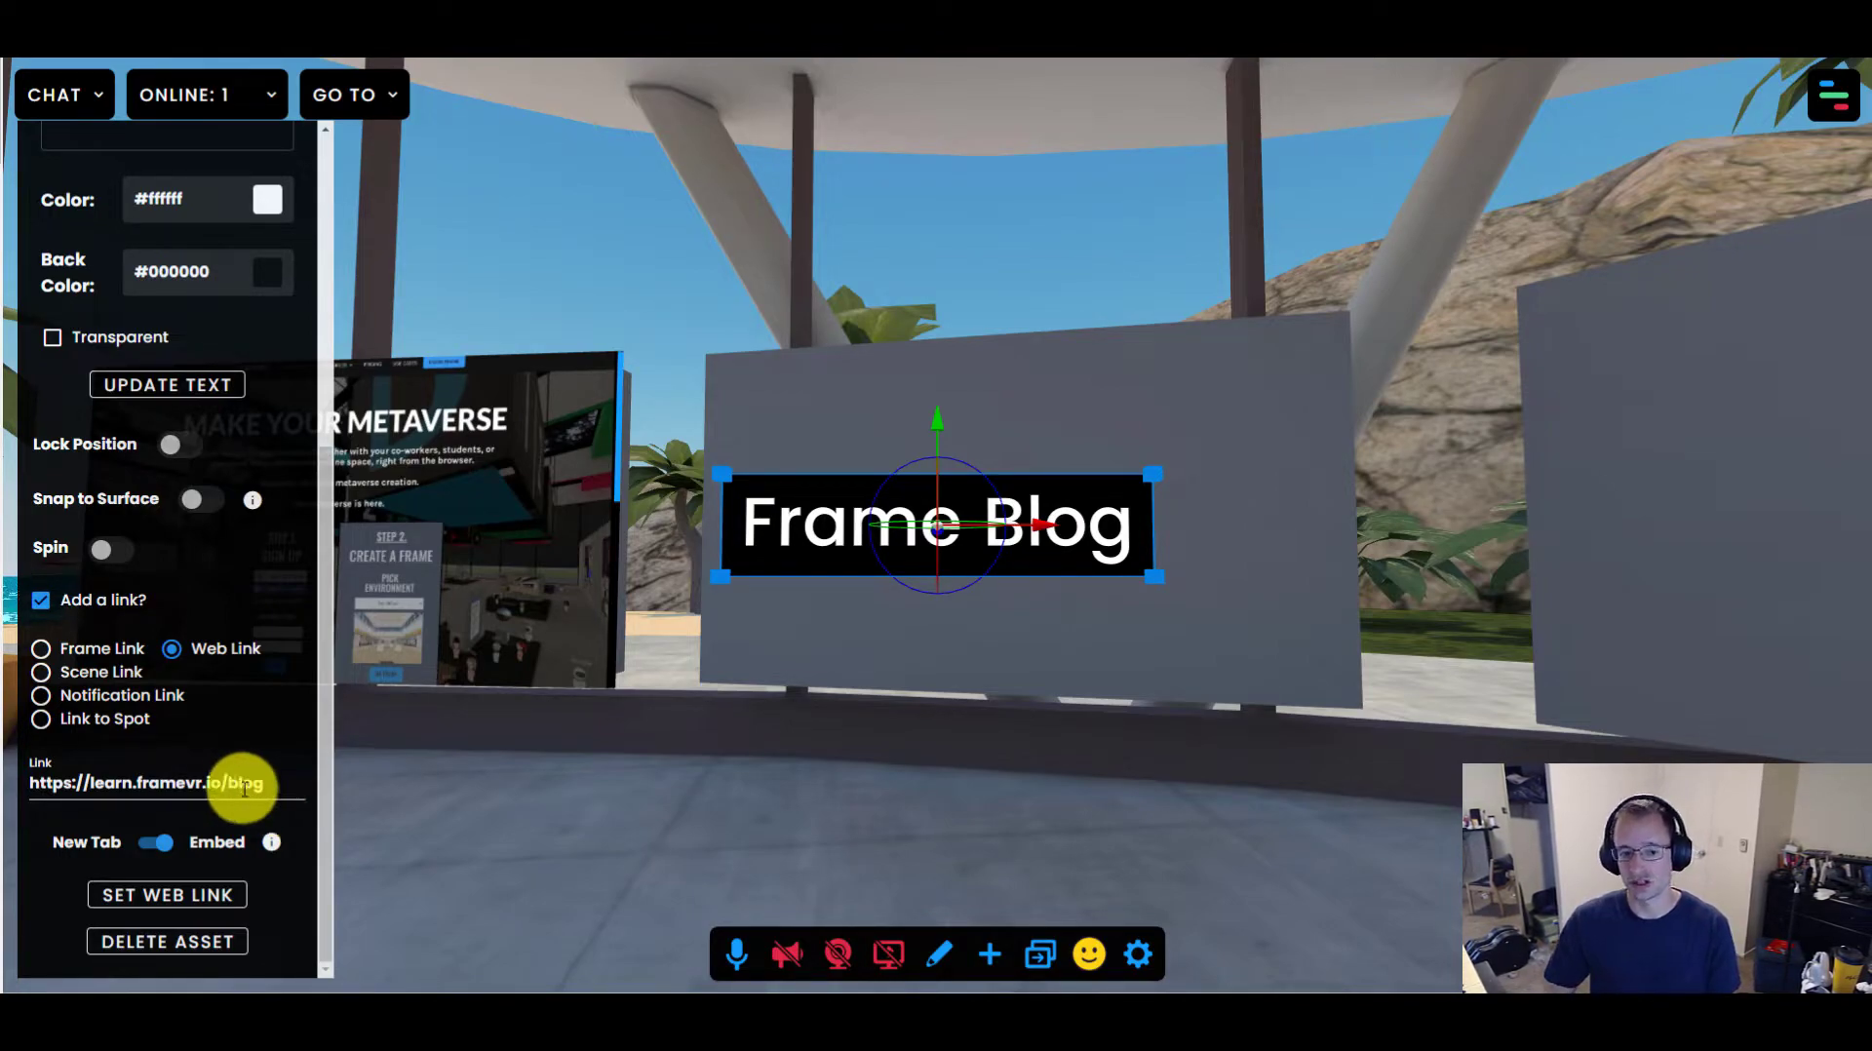
{"action": "left_click", "coordinate": [179, 844]}
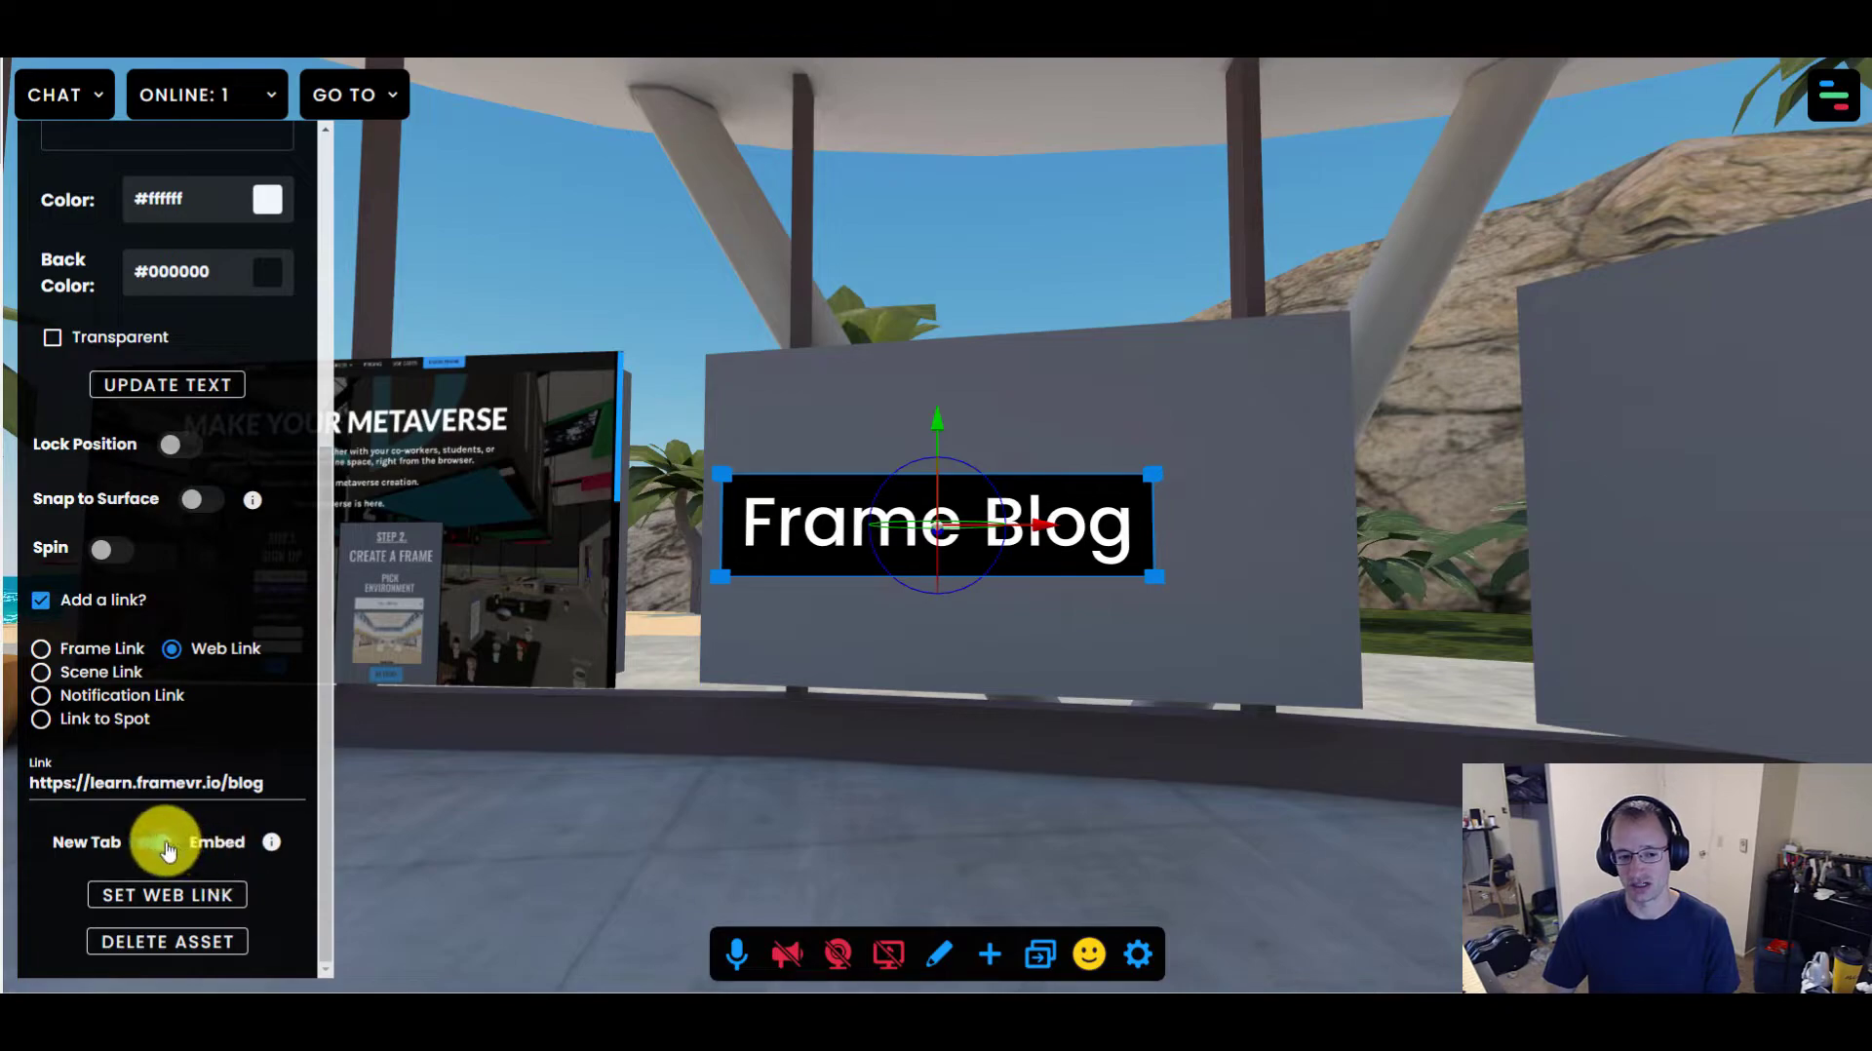
{"action": "left_click", "coordinate": [202, 896]}
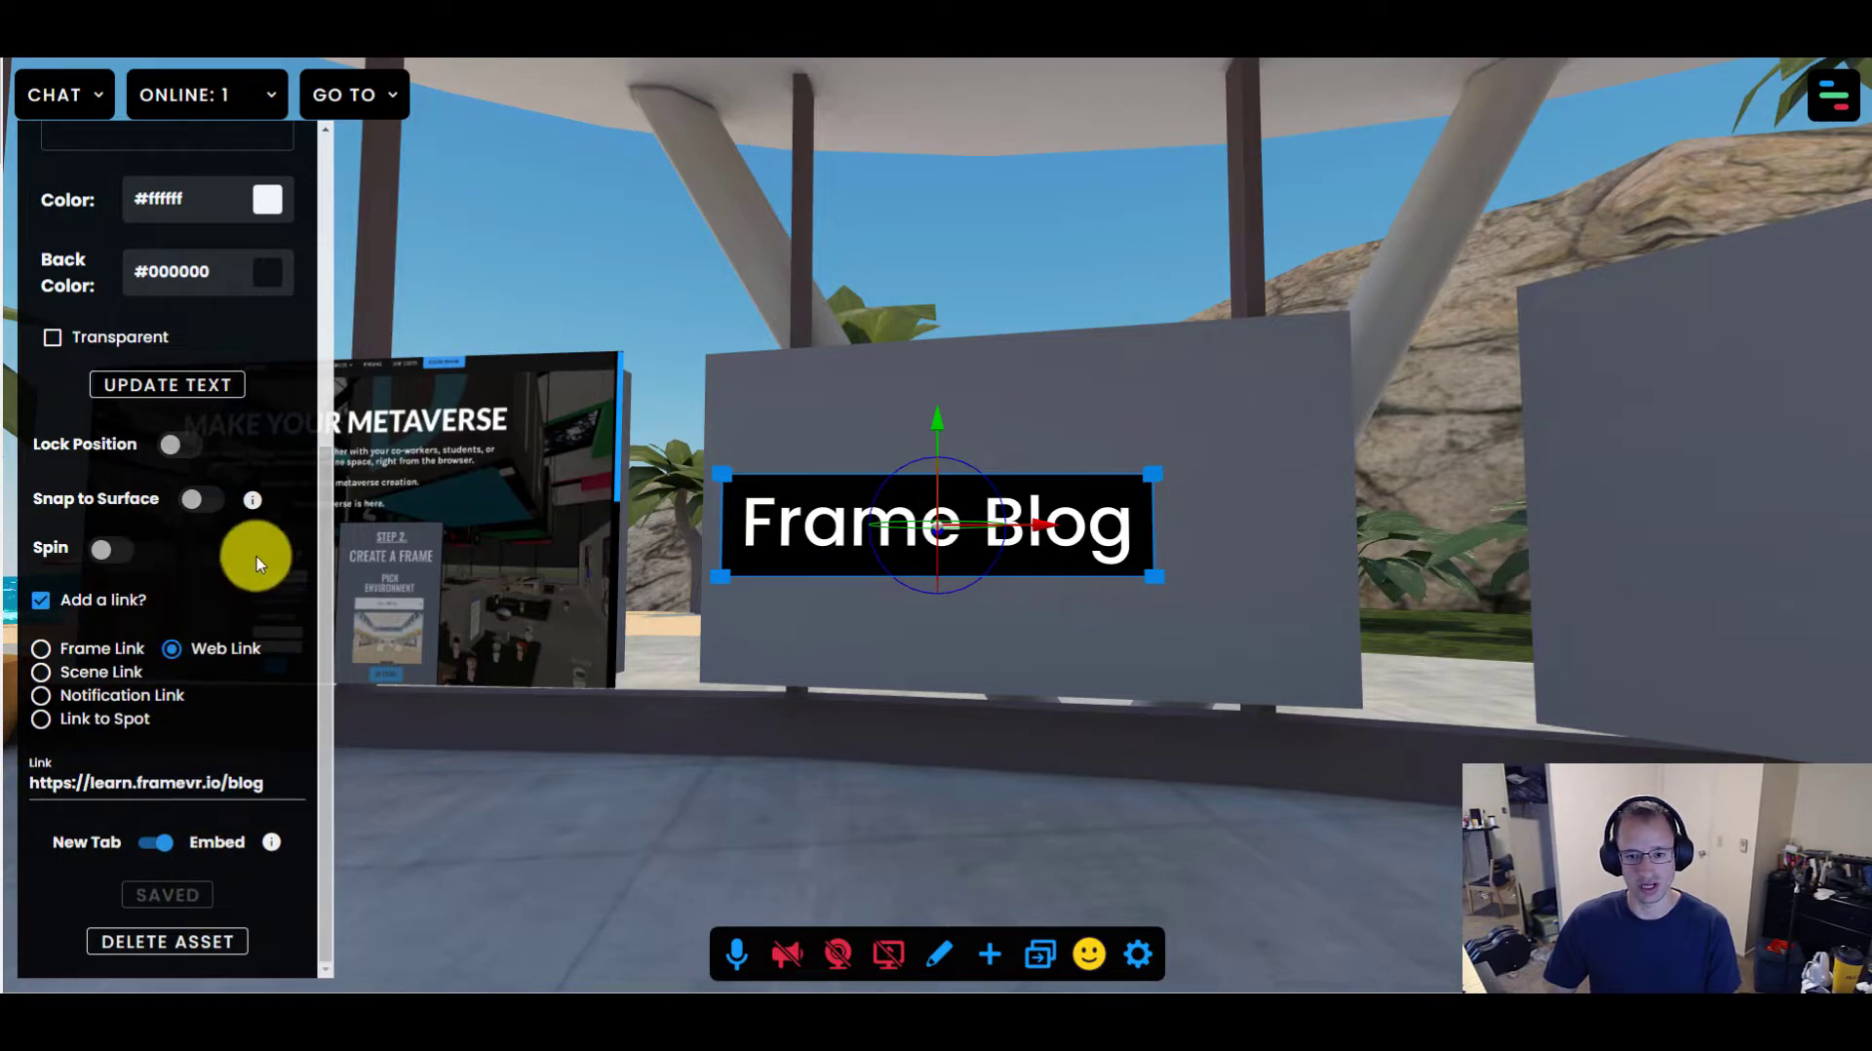
Snap the Frame Blog label onto the upper-left corner of the blank wall panel with Snap to Surface, and lock its position
{"action": "key", "text": "d"}
{"action": "left_click_drag", "start_coordinate": [1053, 823], "coordinate": [1531, 778]}
{"action": "key", "text": "a"}
{"action": "key", "text": "a"}
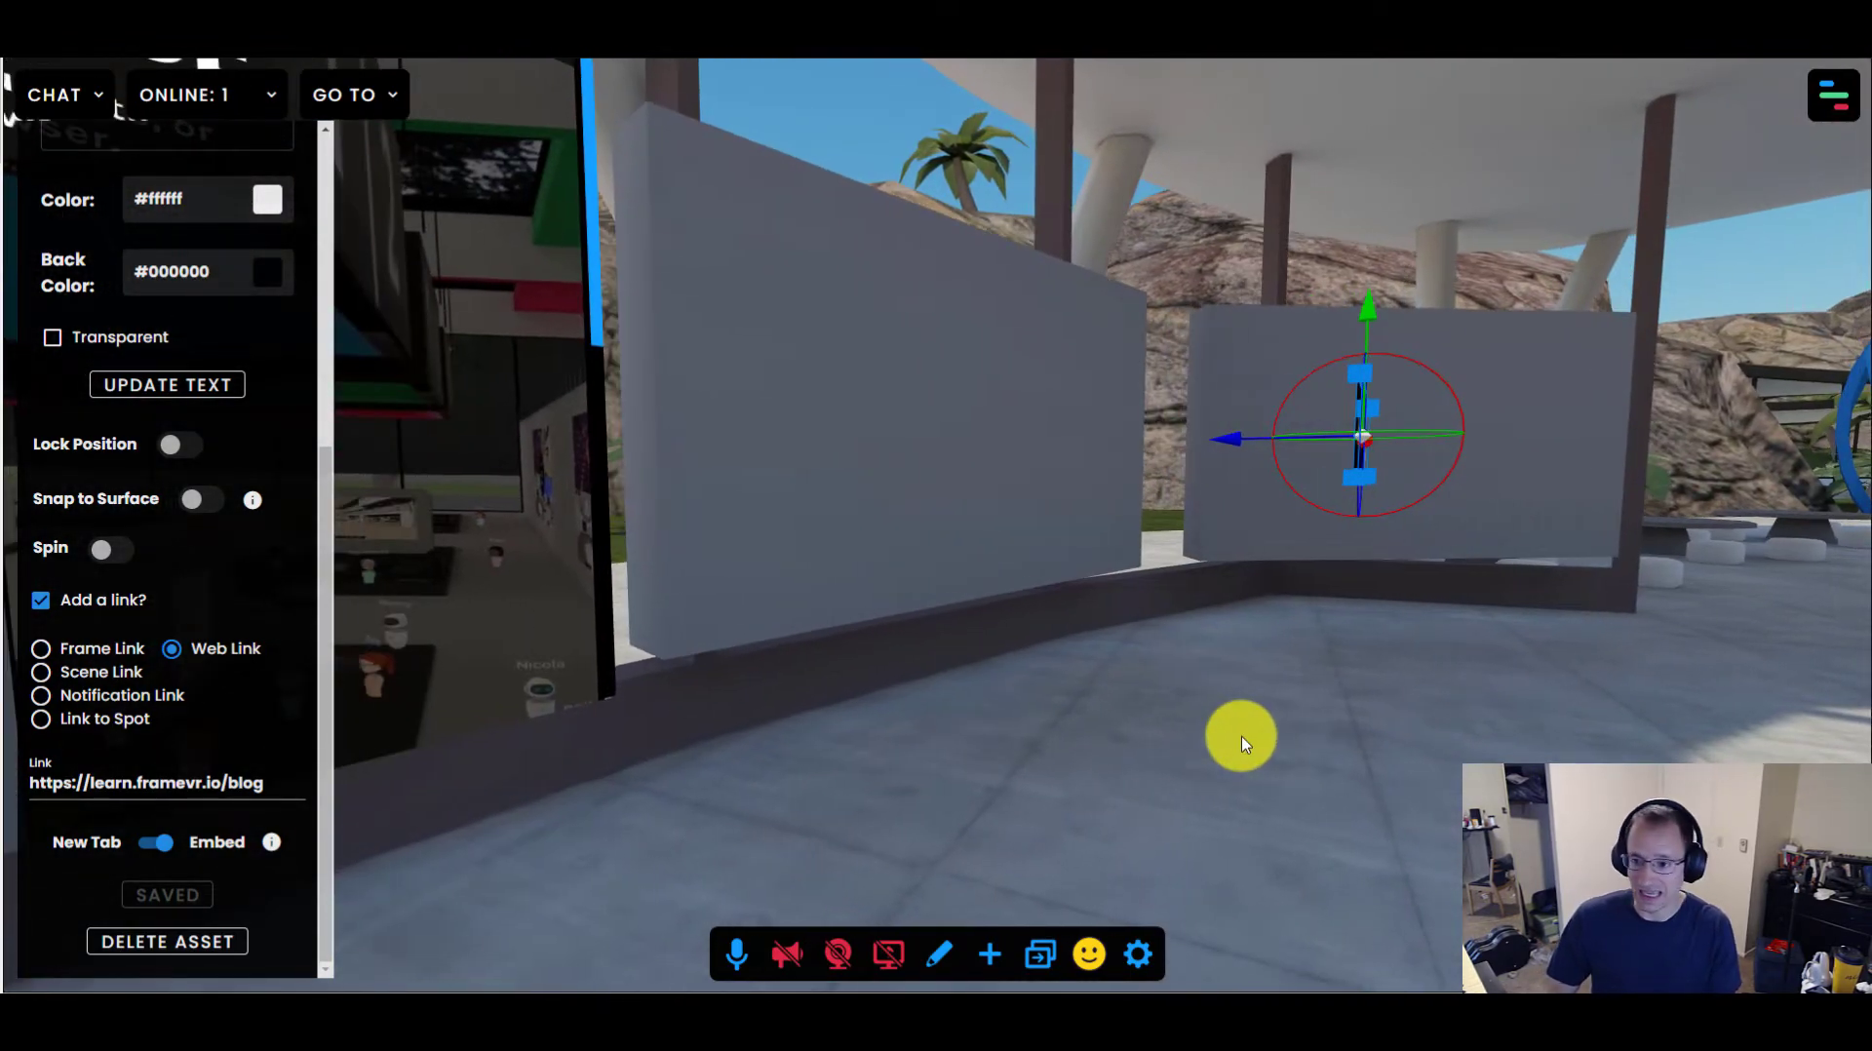
{"action": "key", "text": "d"}
{"action": "left_click_drag", "start_coordinate": [1326, 759], "coordinate": [1123, 733]}
{"action": "key", "text": "a"}
{"action": "key", "text": "w"}
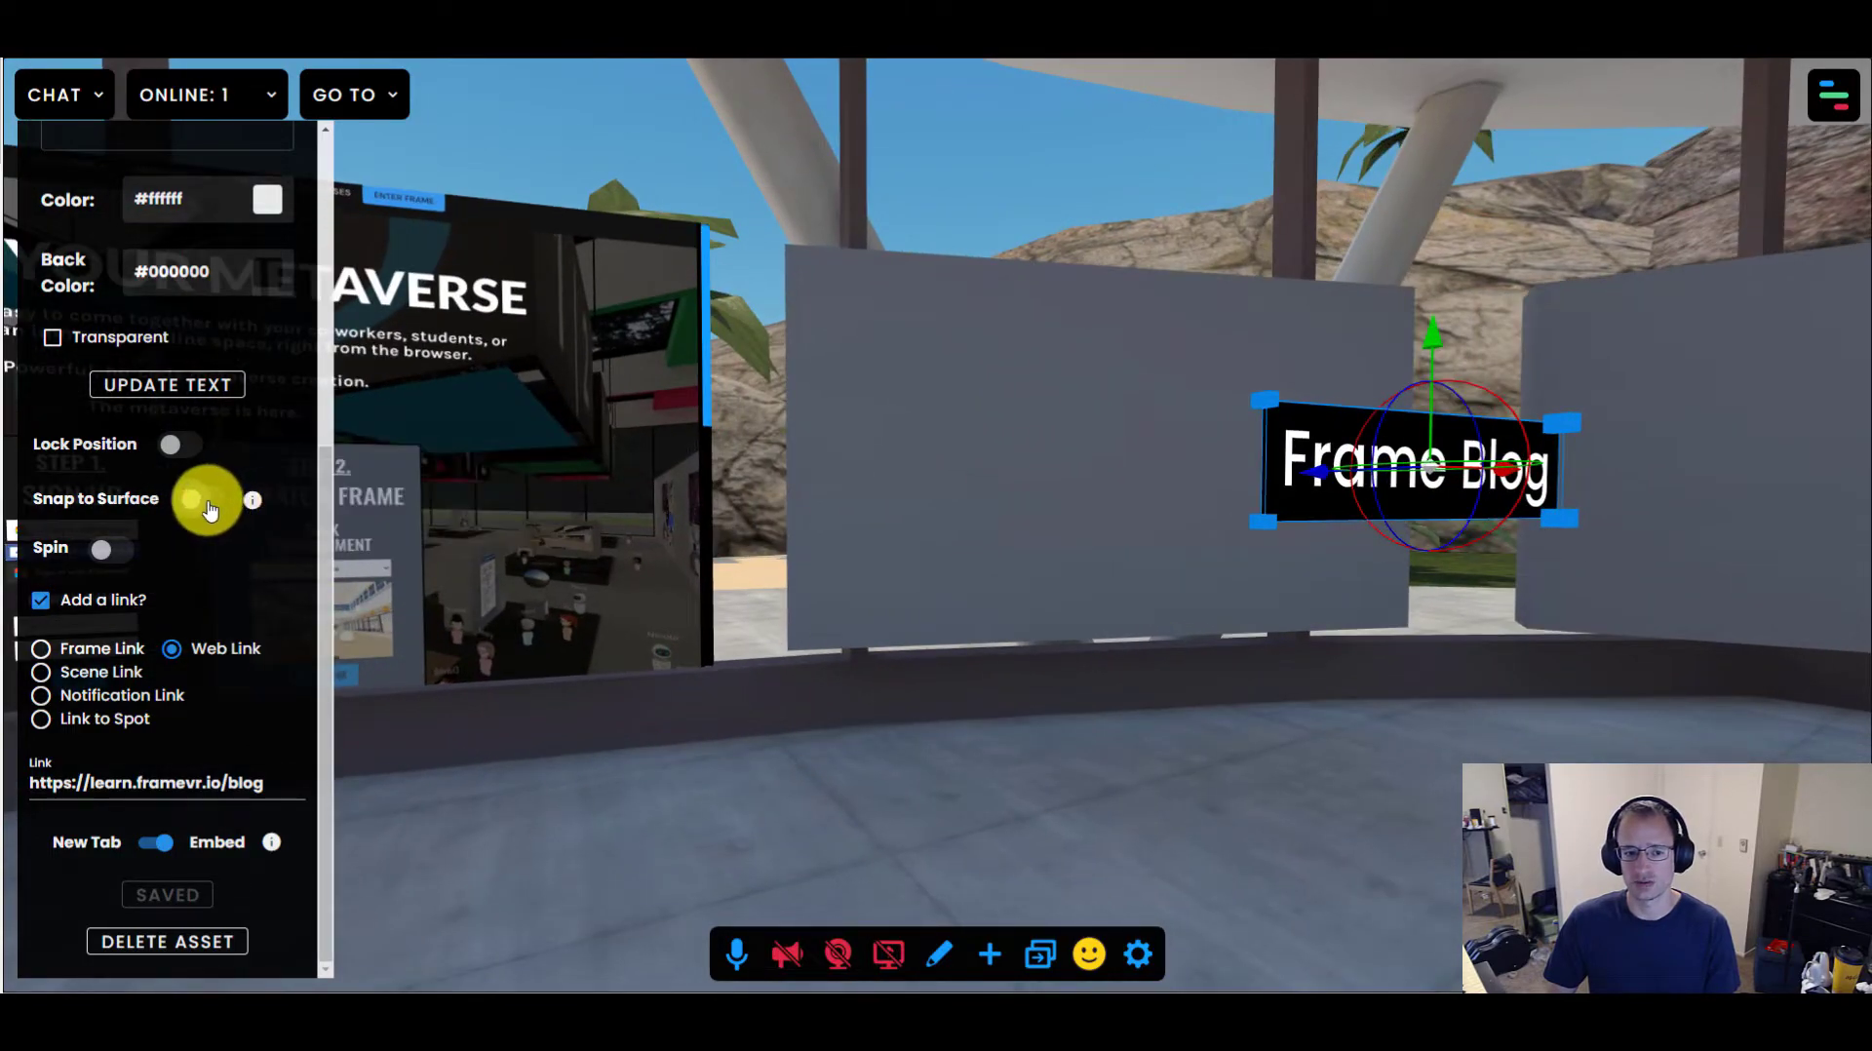
{"action": "left_click", "coordinate": [206, 505]}
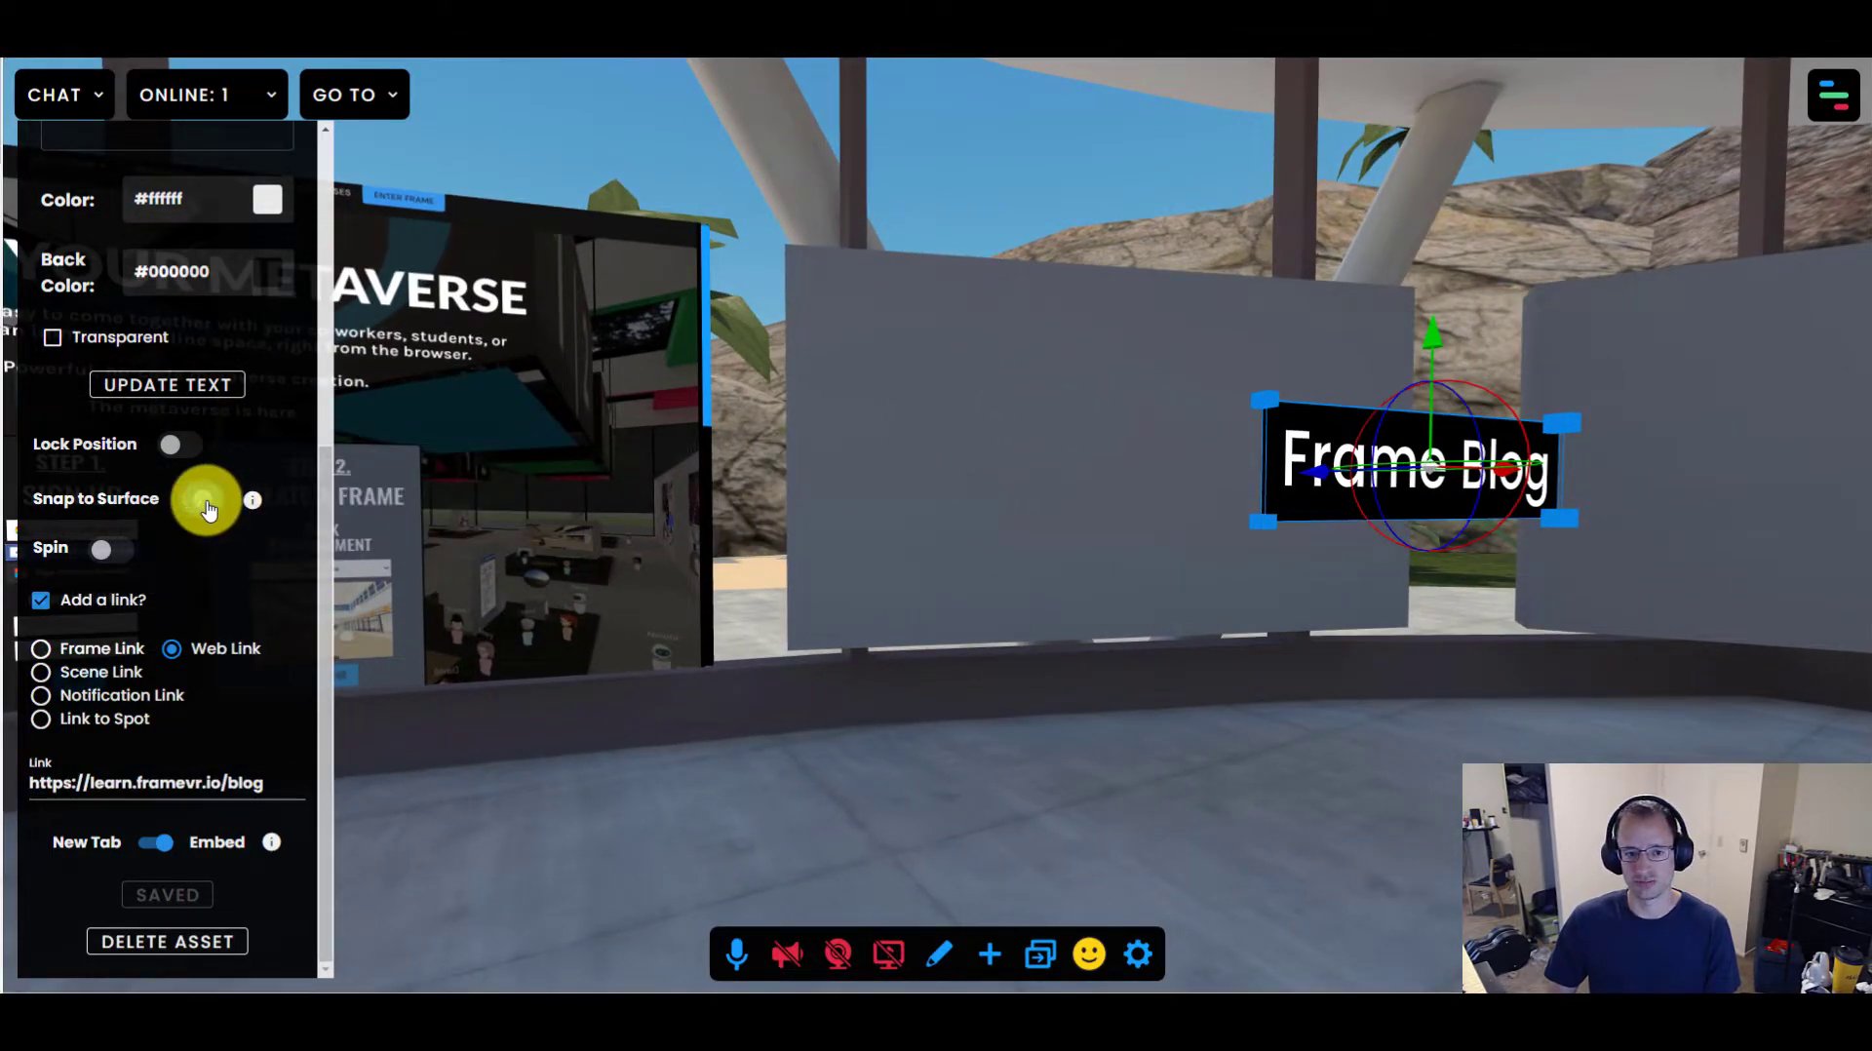
{"action": "left_click", "coordinate": [848, 302]}
{"action": "left_click_drag", "start_coordinate": [963, 335], "coordinate": [1057, 305]}
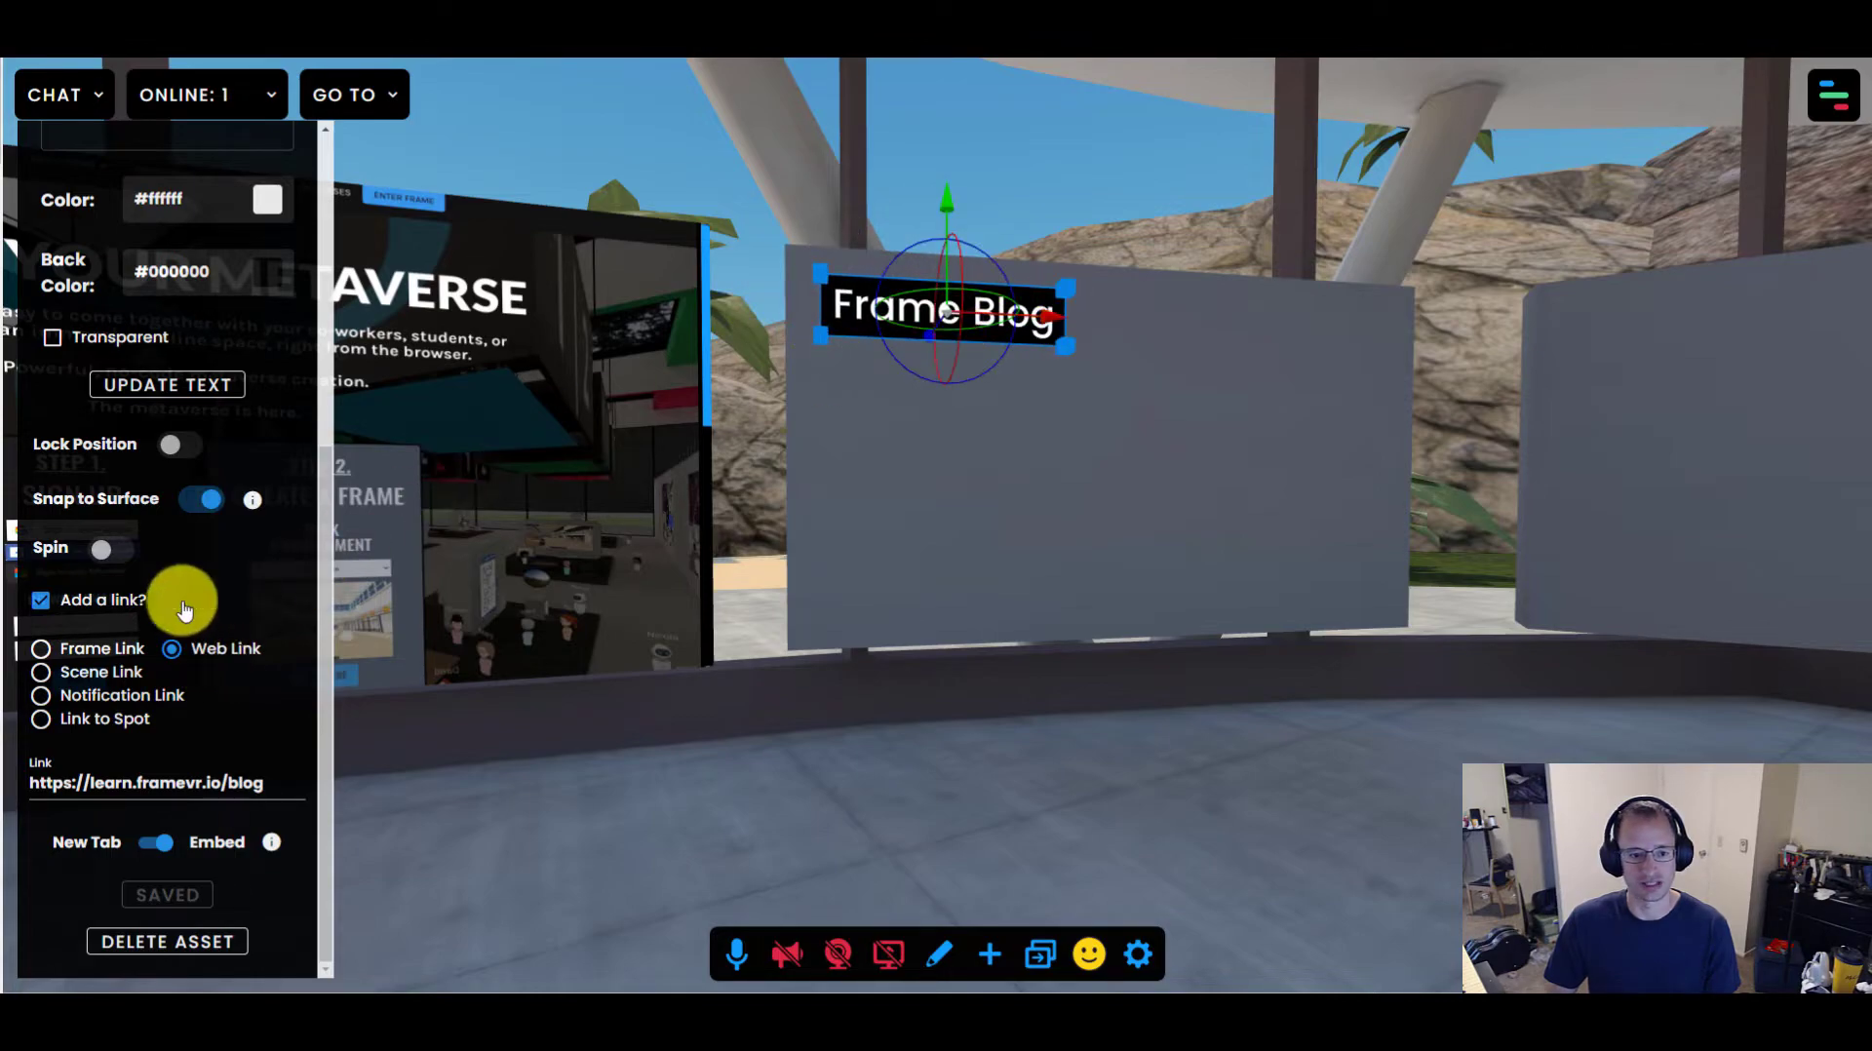
{"action": "left_click", "coordinate": [195, 455]}
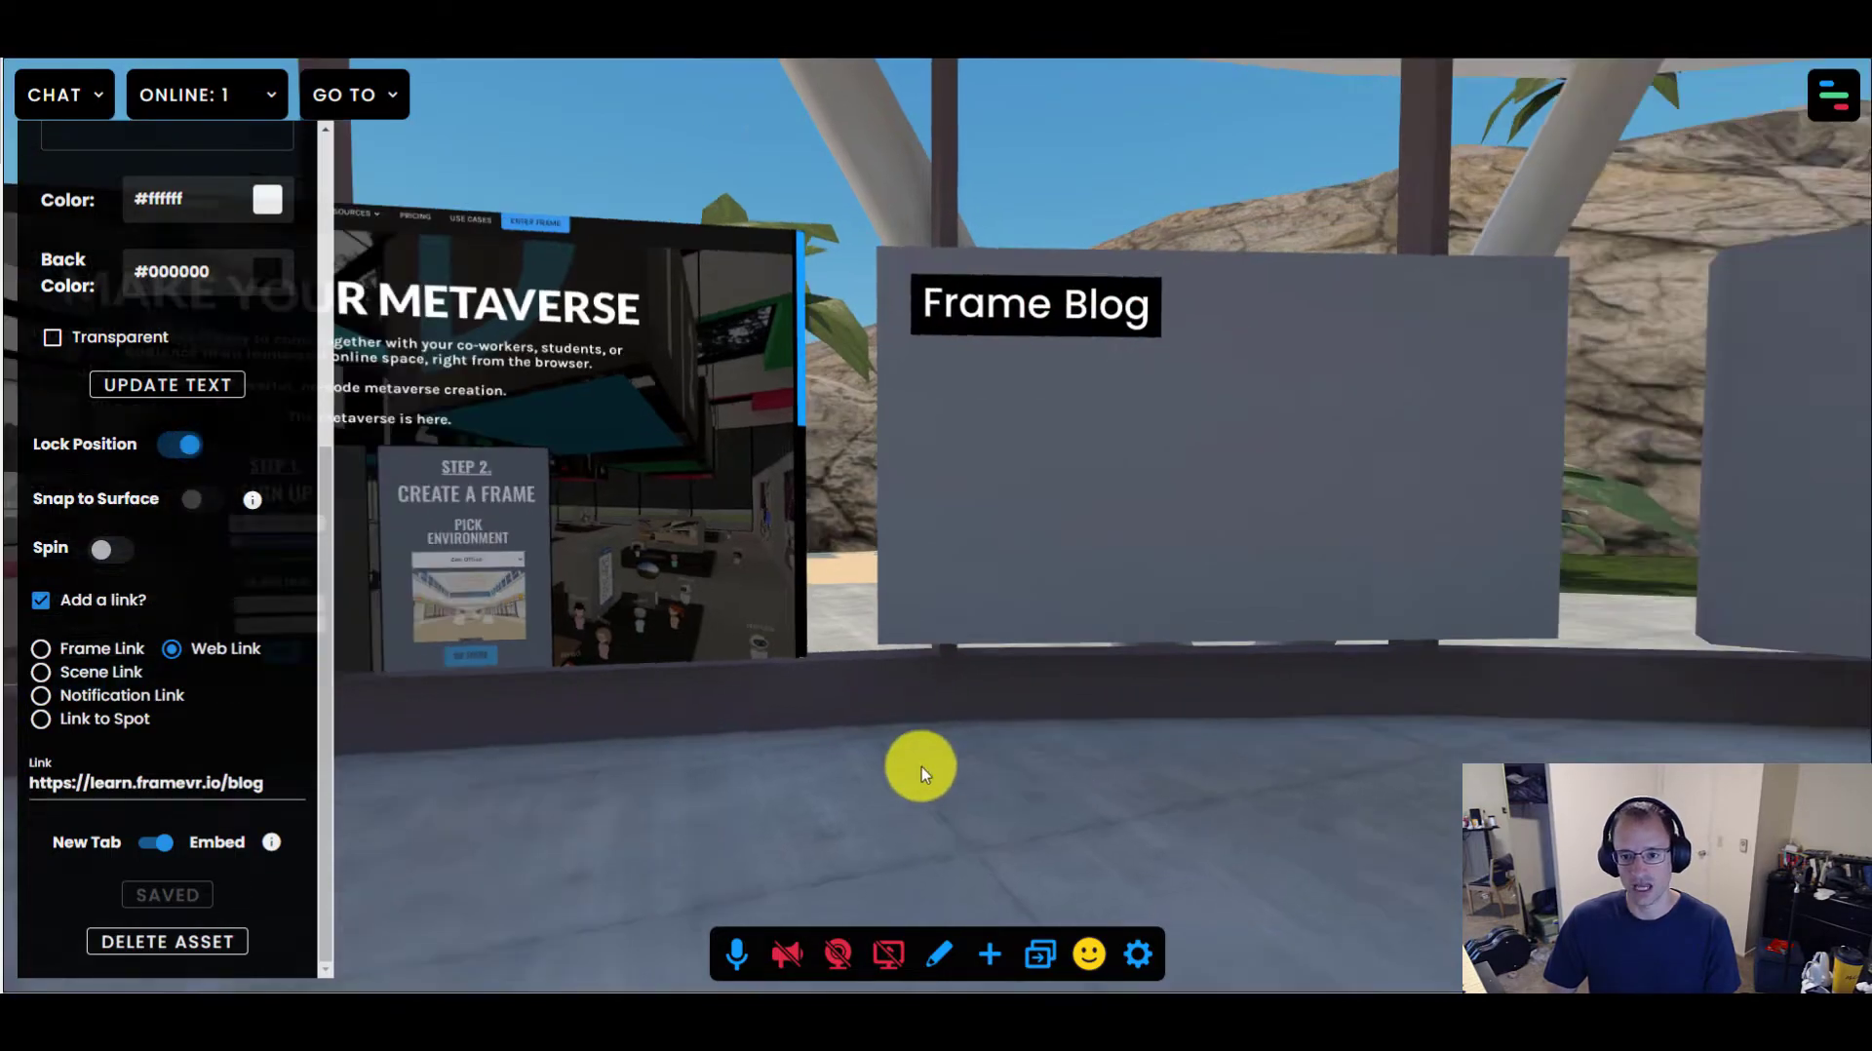
Leave edit mode and test the Frame Blog label by opening its link in the overlay
{"action": "left_click", "coordinate": [934, 961]}
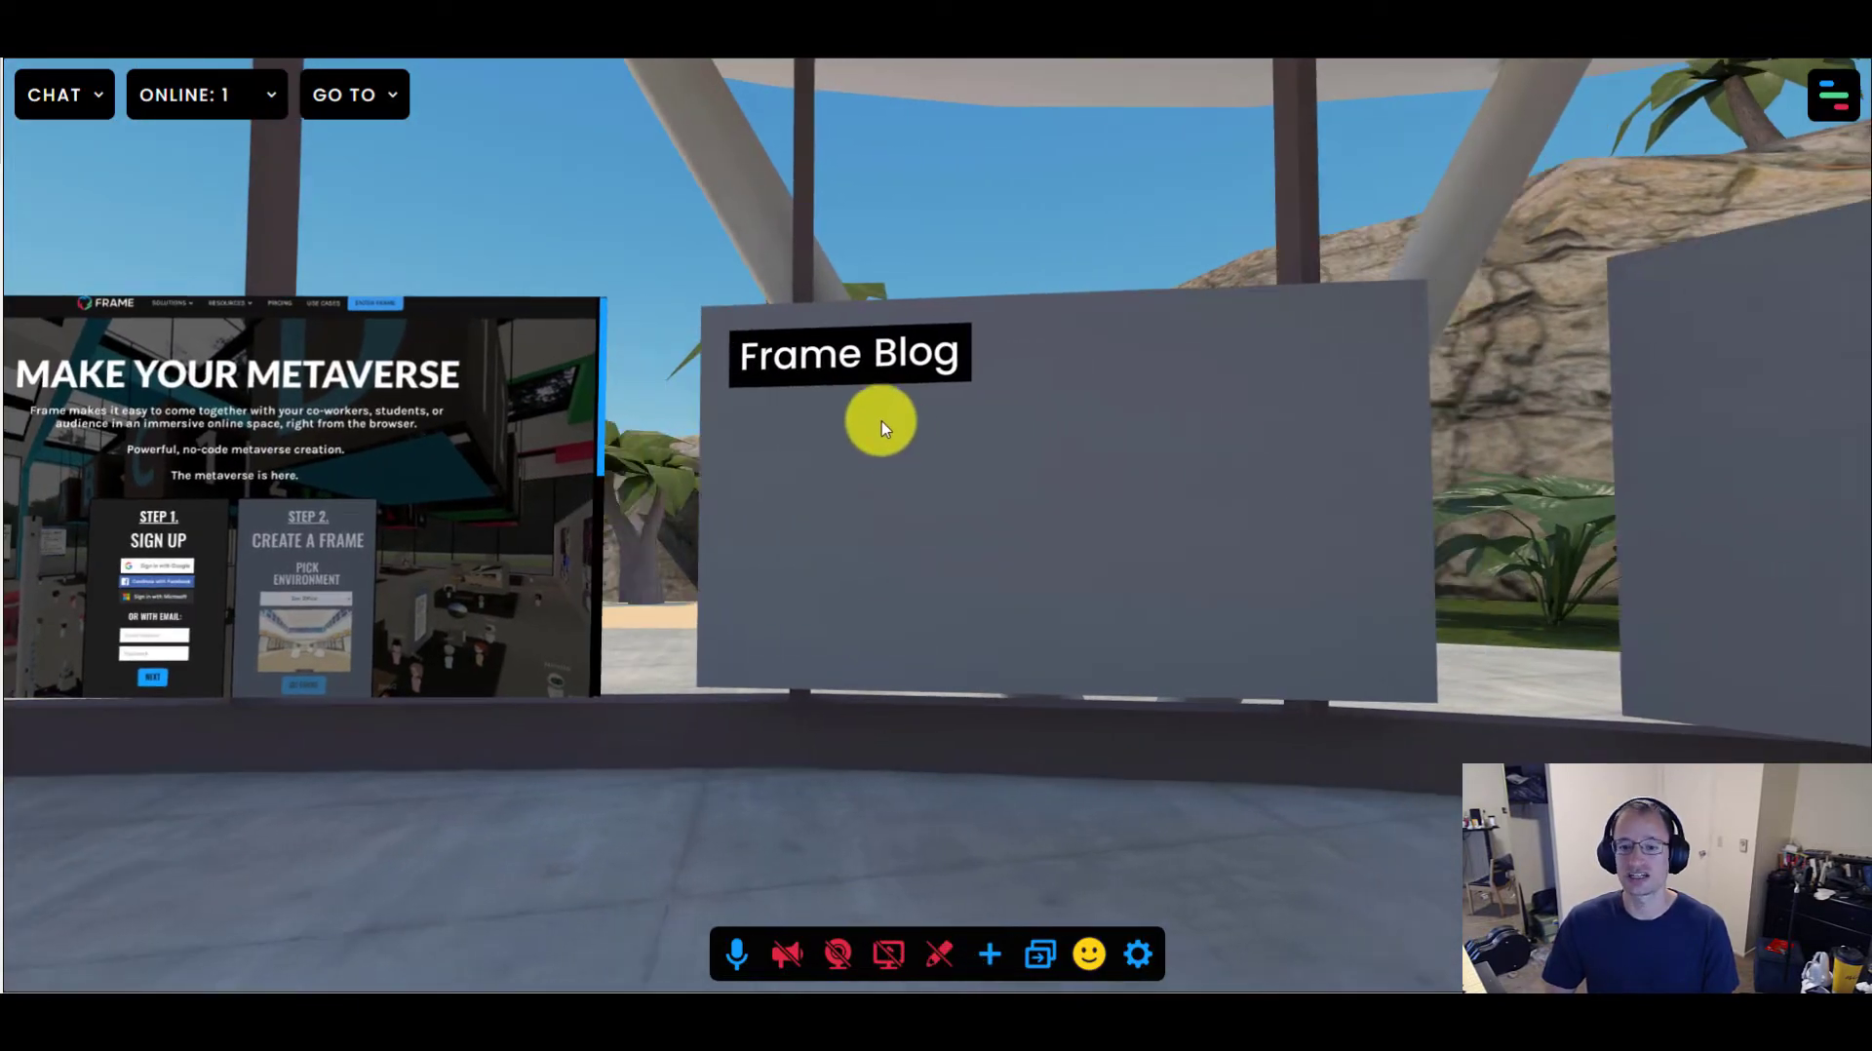
{"action": "left_click", "coordinate": [831, 369]}
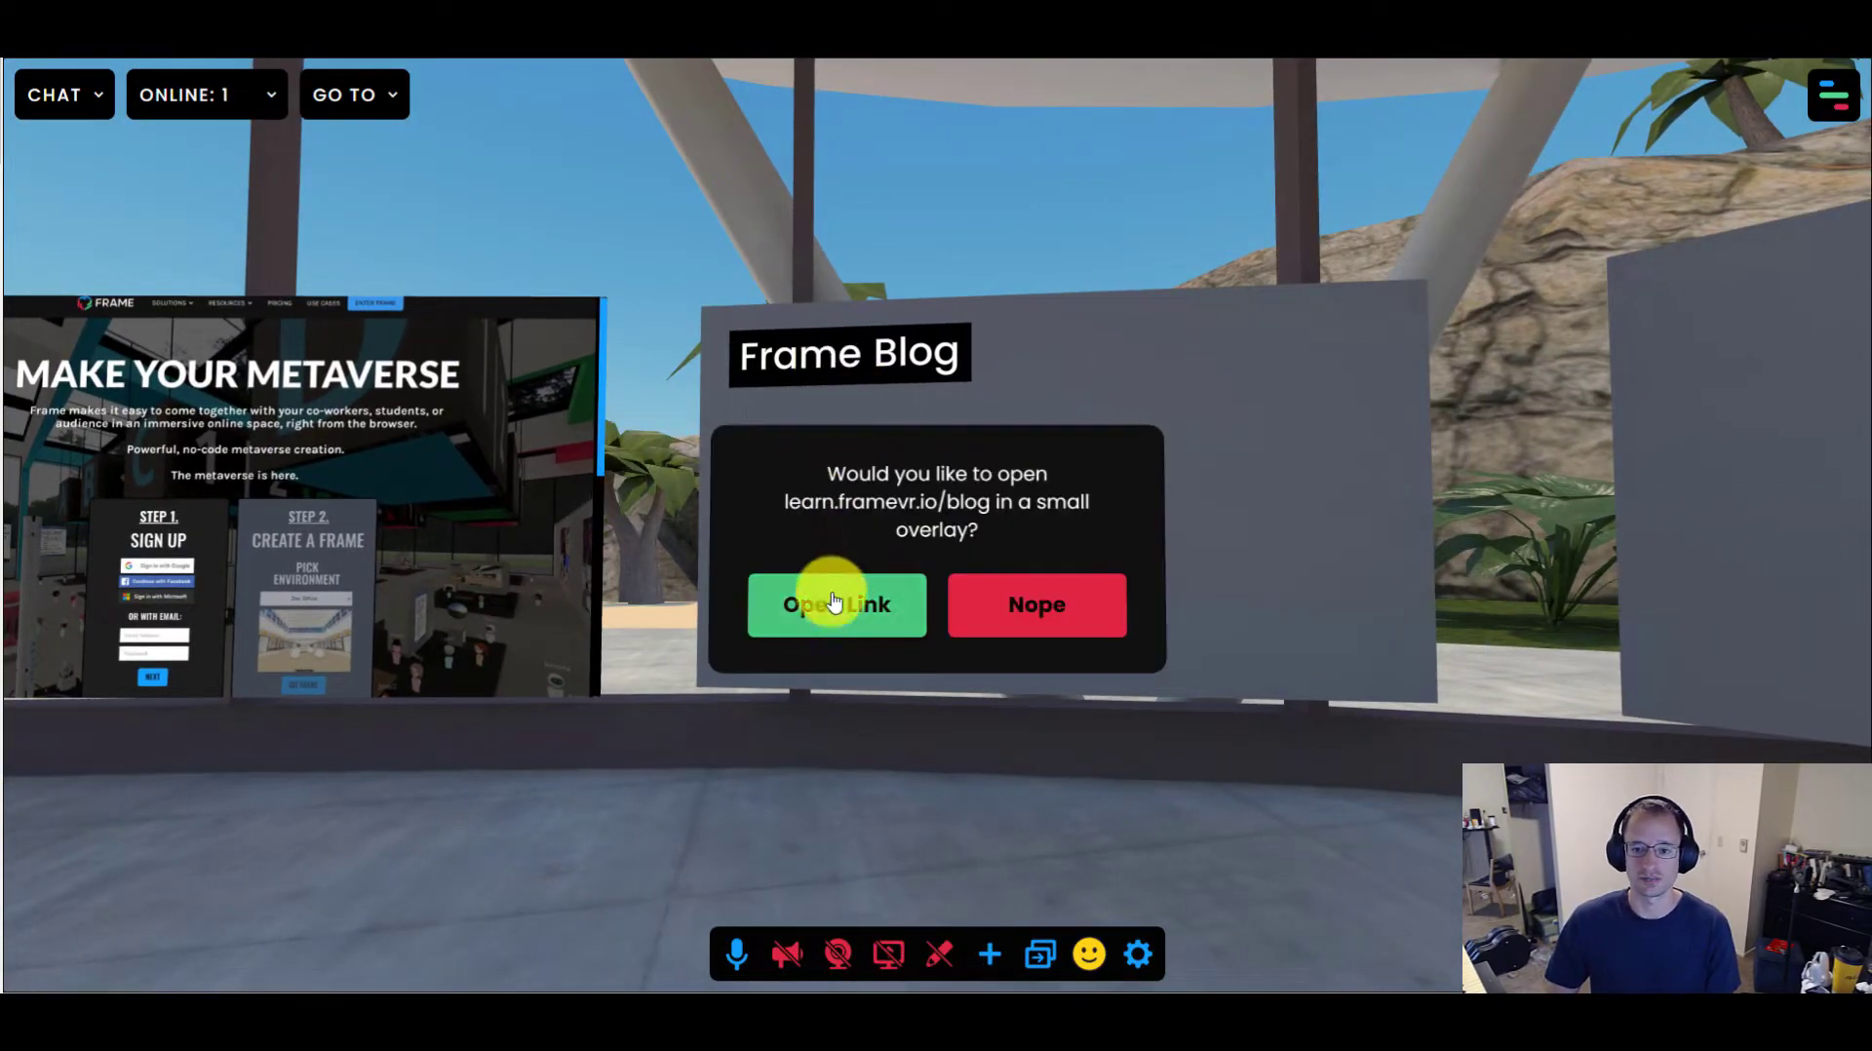
{"action": "left_click", "coordinate": [892, 622]}
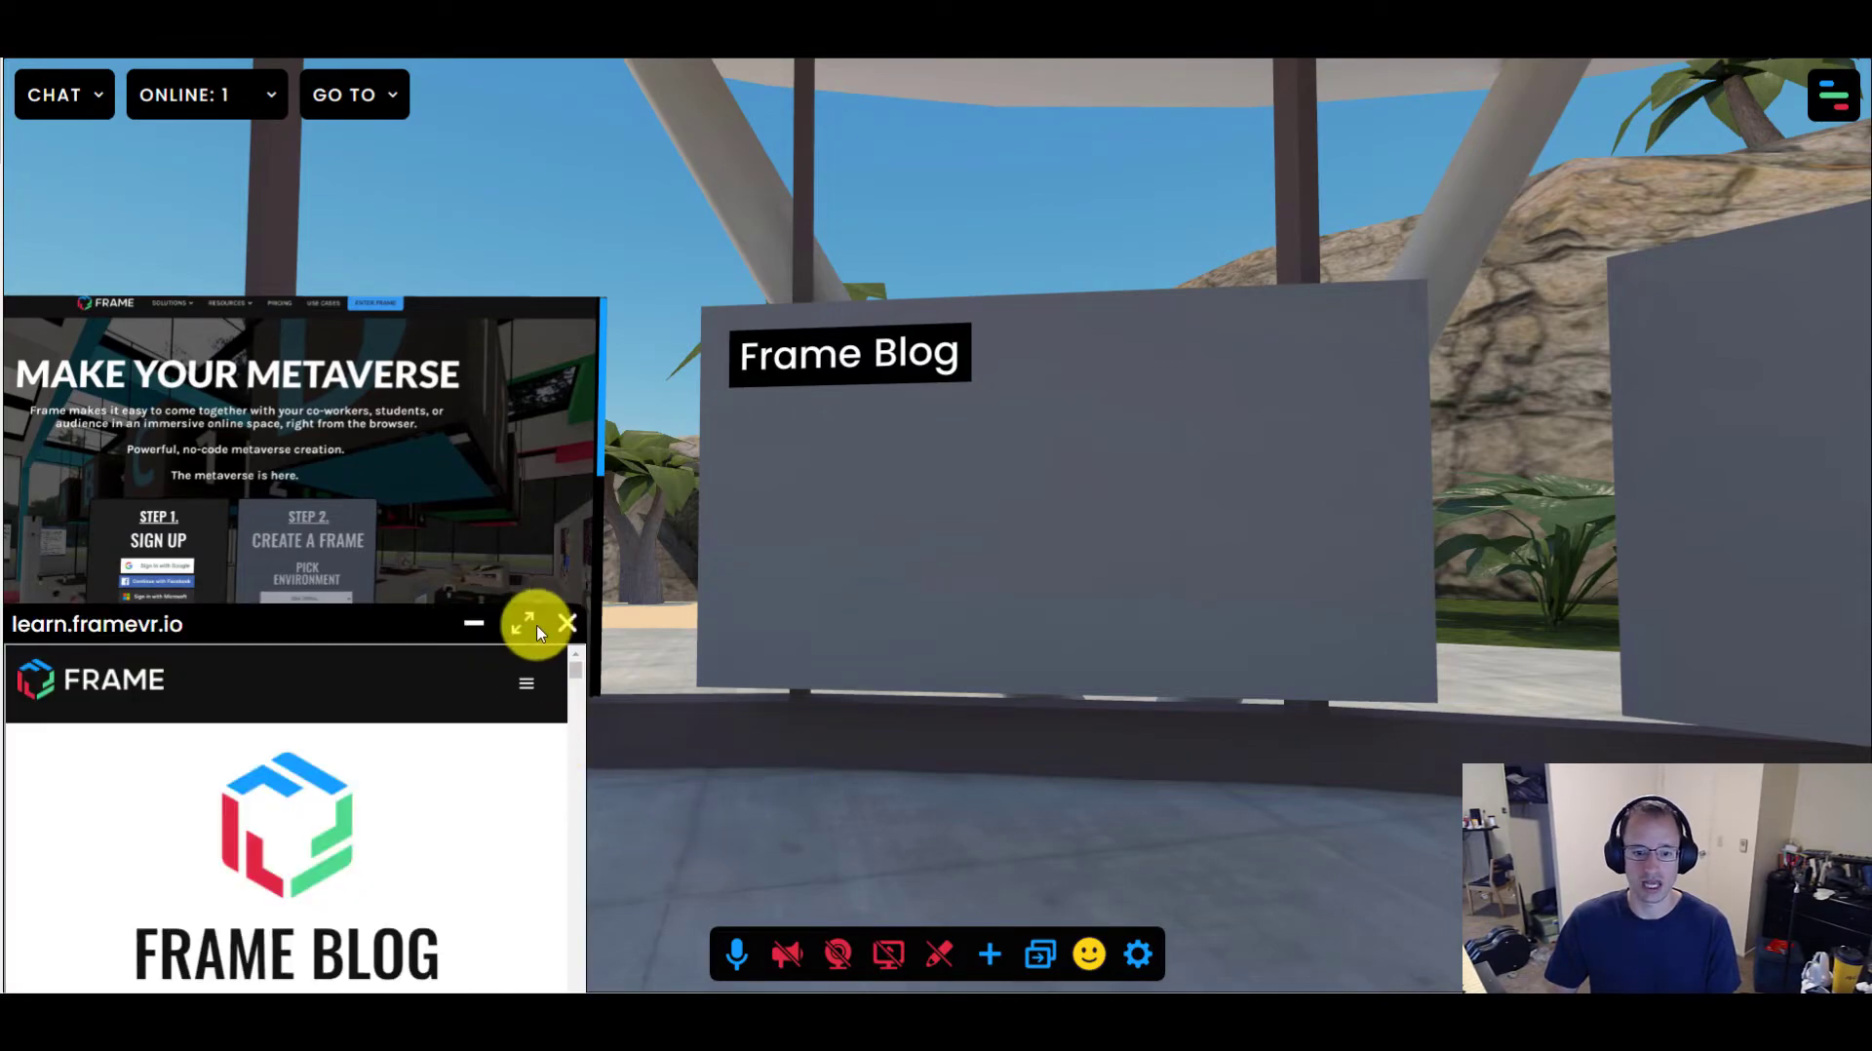
Enlarge the overlay, browse the blog list, and look through the April 17, 2022 Frame Update post
{"action": "left_click", "coordinate": [553, 599]}
{"action": "left_click_drag", "start_coordinate": [702, 547], "coordinate": [599, 527]}
{"action": "scroll", "coordinate": [531, 751], "scroll_direction": "down", "scroll_amount": 10}
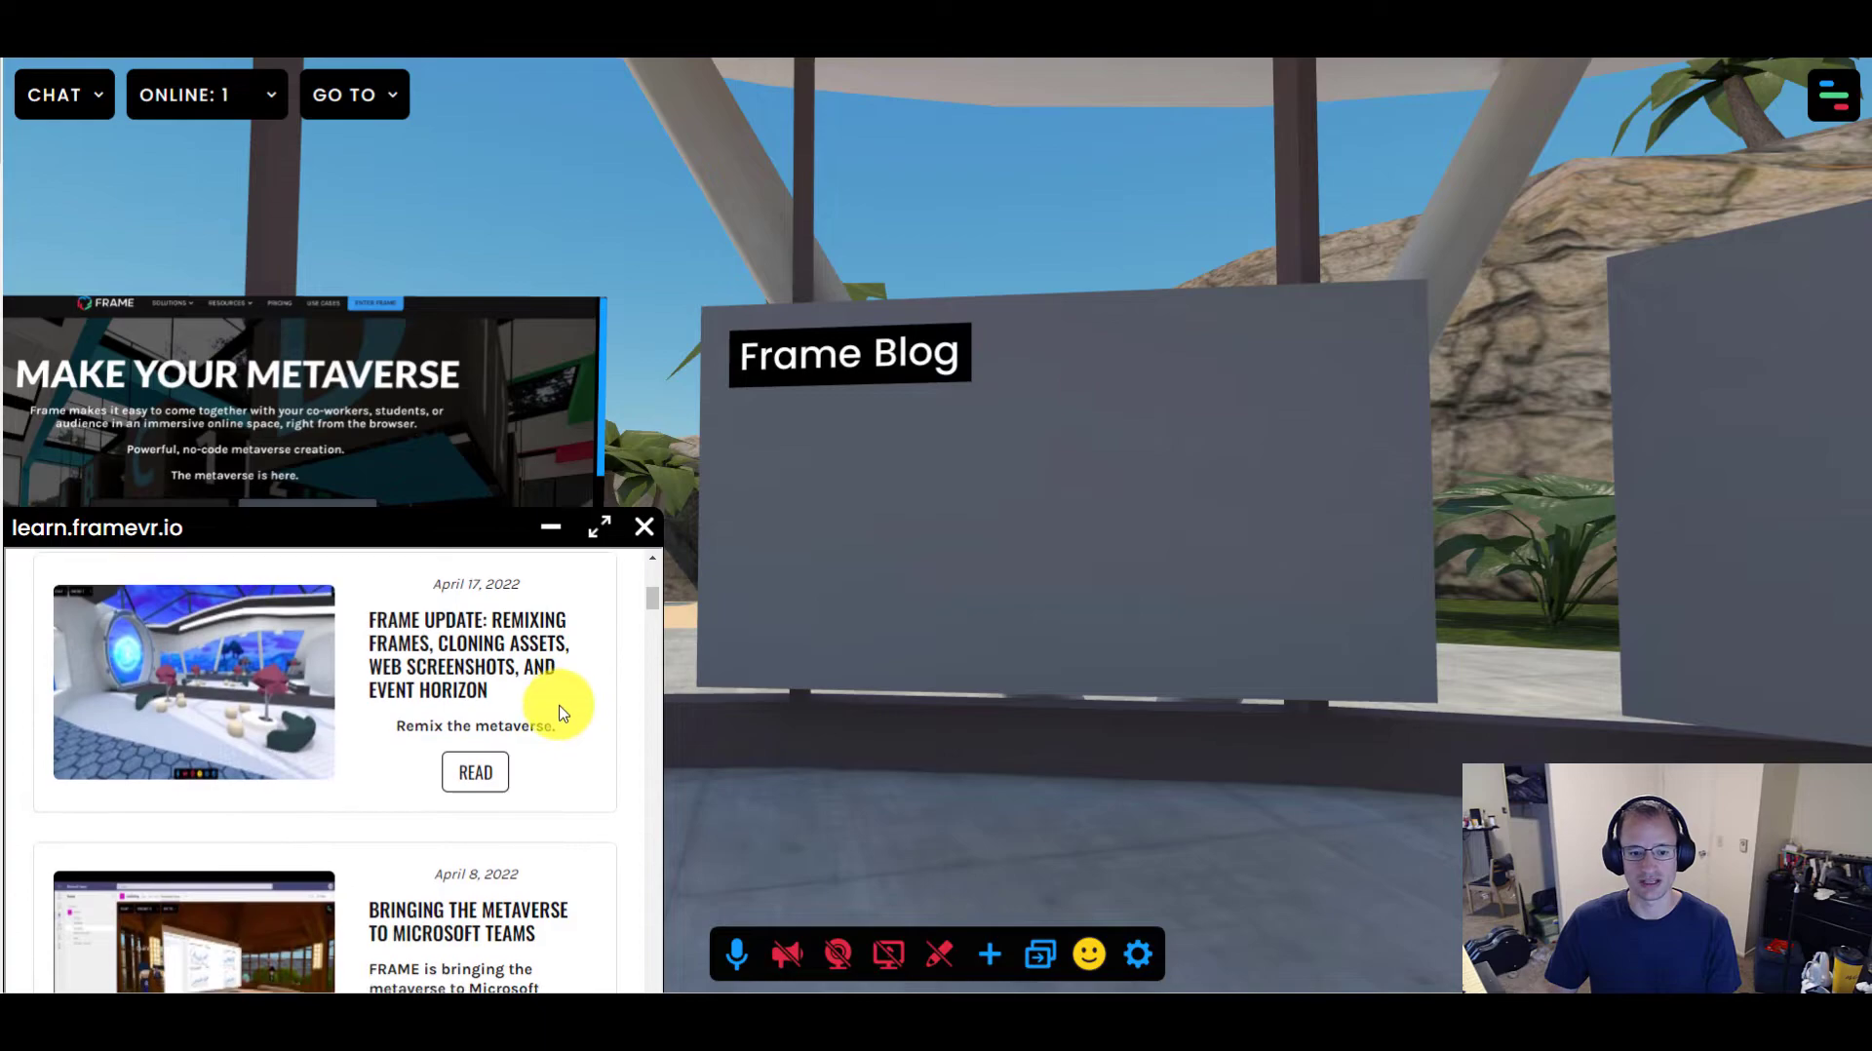
{"action": "scroll", "coordinate": [560, 838], "scroll_direction": "down", "scroll_amount": 3}
{"action": "scroll", "coordinate": [535, 784], "scroll_direction": "up", "scroll_amount": 5}
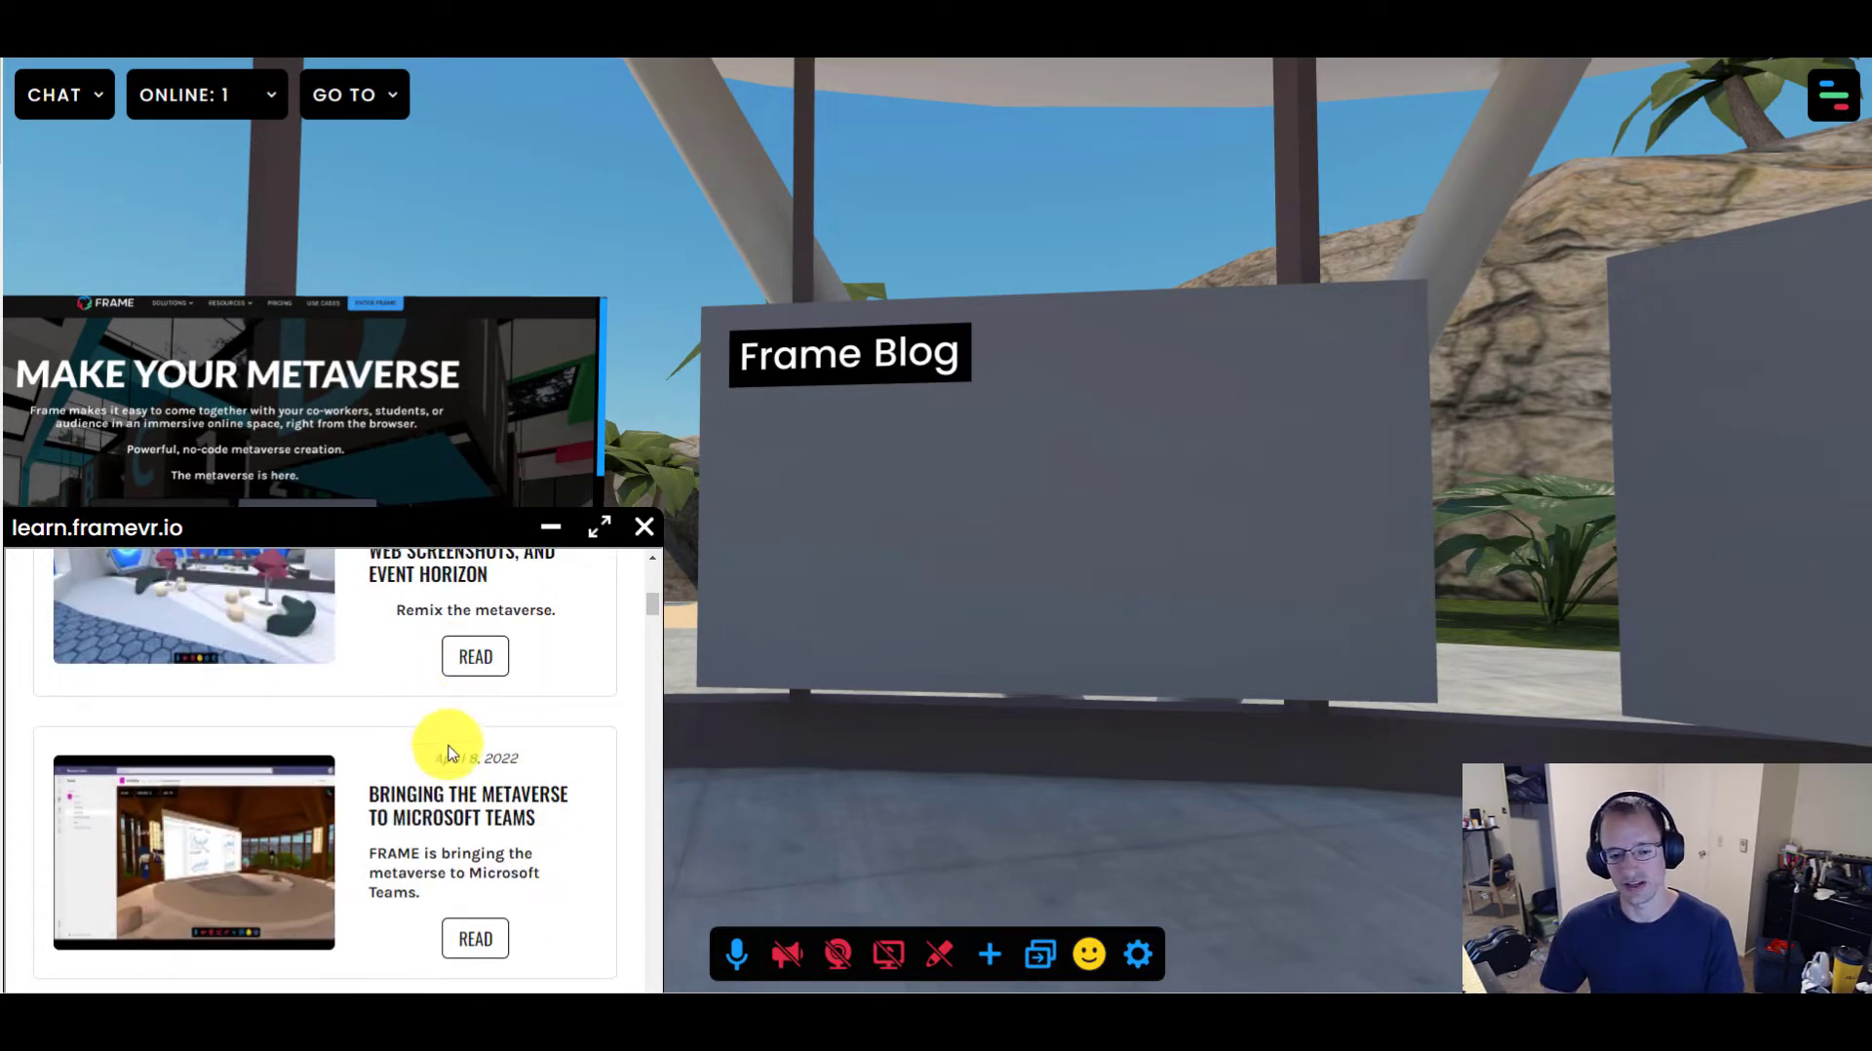
{"action": "left_click", "coordinate": [451, 752]}
{"action": "scroll", "coordinate": [510, 746], "scroll_direction": "down", "scroll_amount": 4}
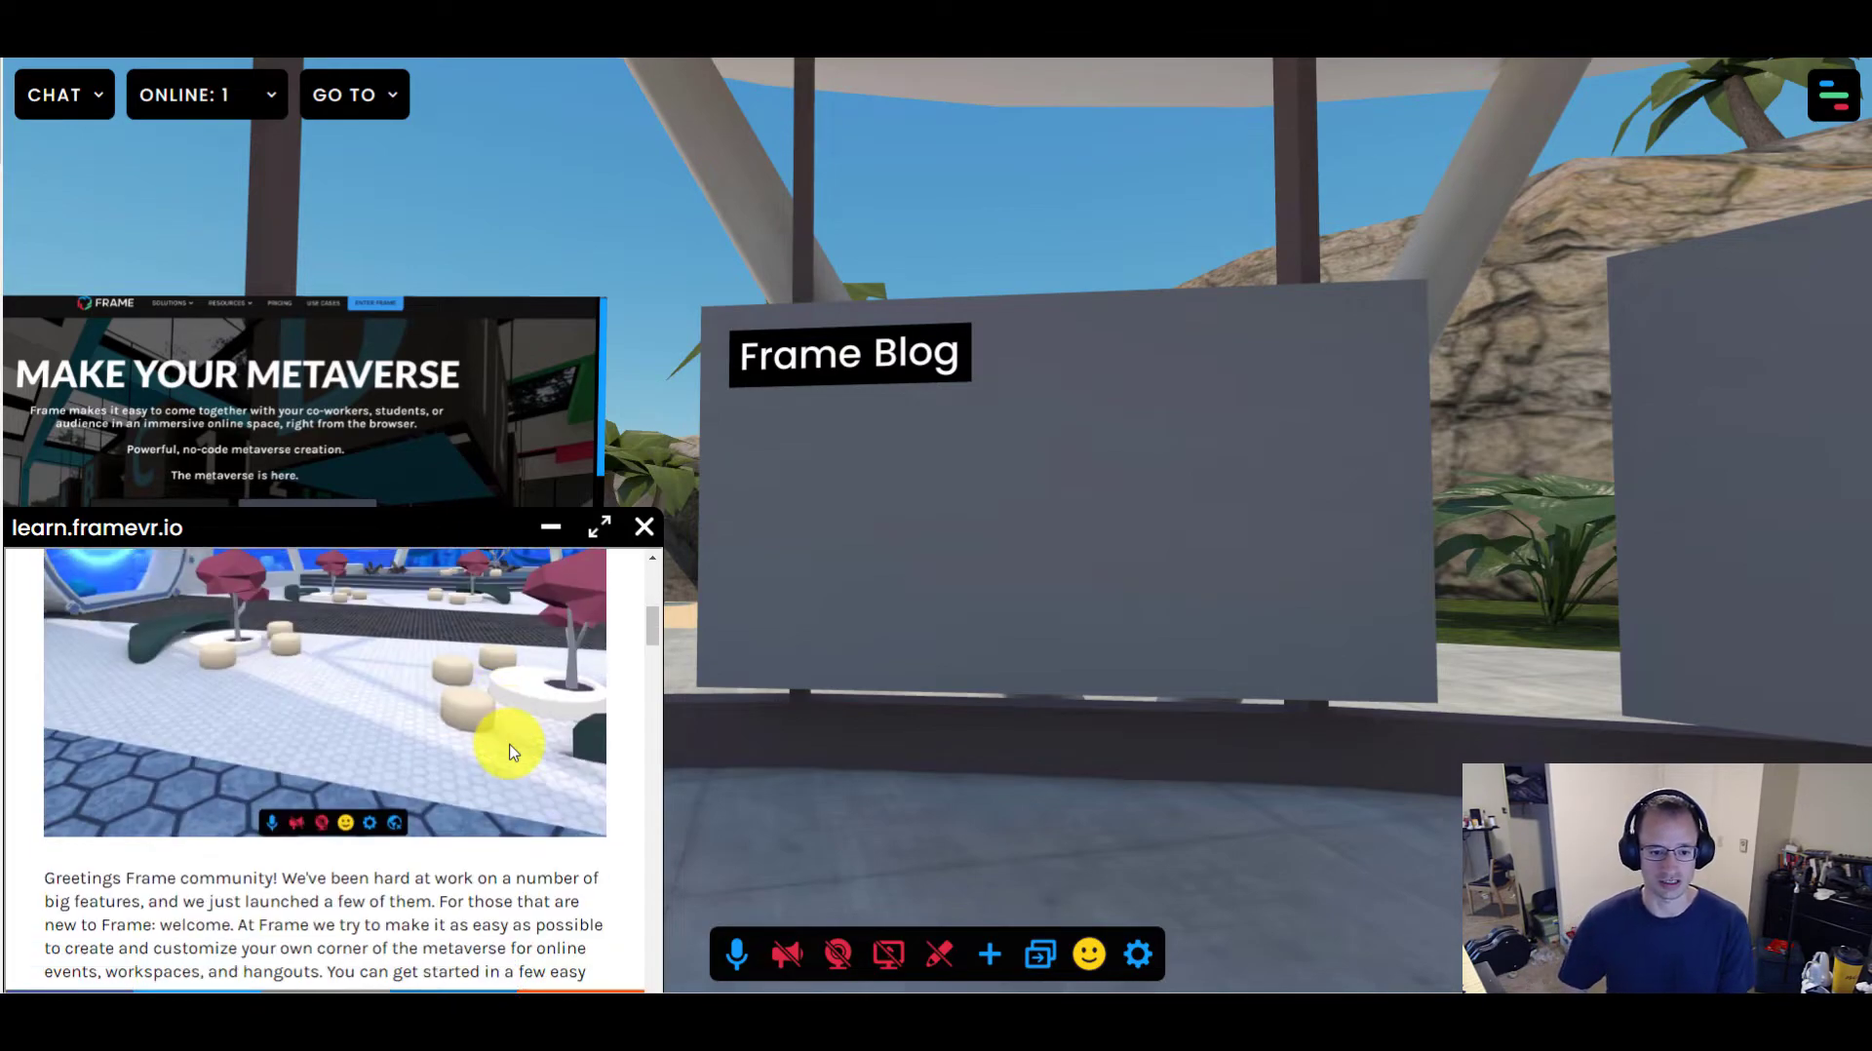
{"action": "scroll", "coordinate": [512, 751], "scroll_direction": "down", "scroll_amount": 3}
{"action": "scroll", "coordinate": [313, 659], "scroll_direction": "up", "scroll_amount": 3}
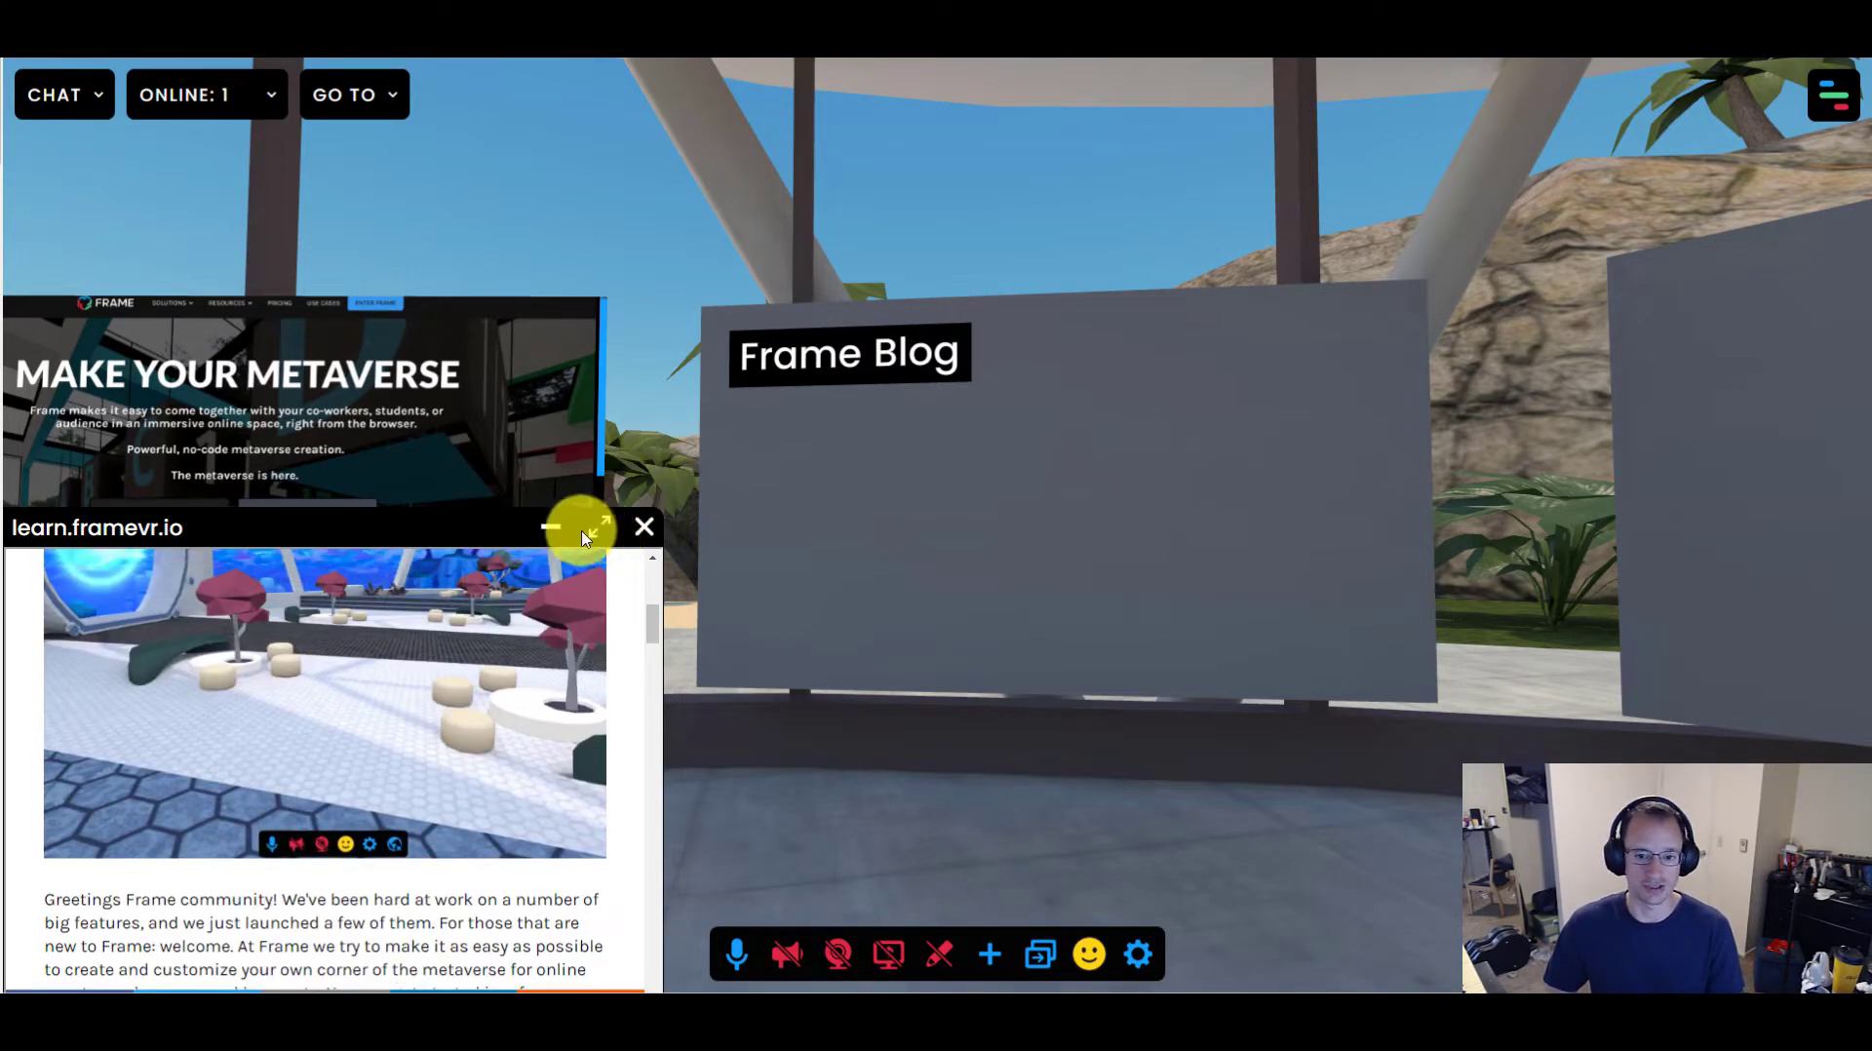
Try minimizing, restoring and expanding the blog overlay, and close it
{"action": "left_click", "coordinate": [551, 532]}
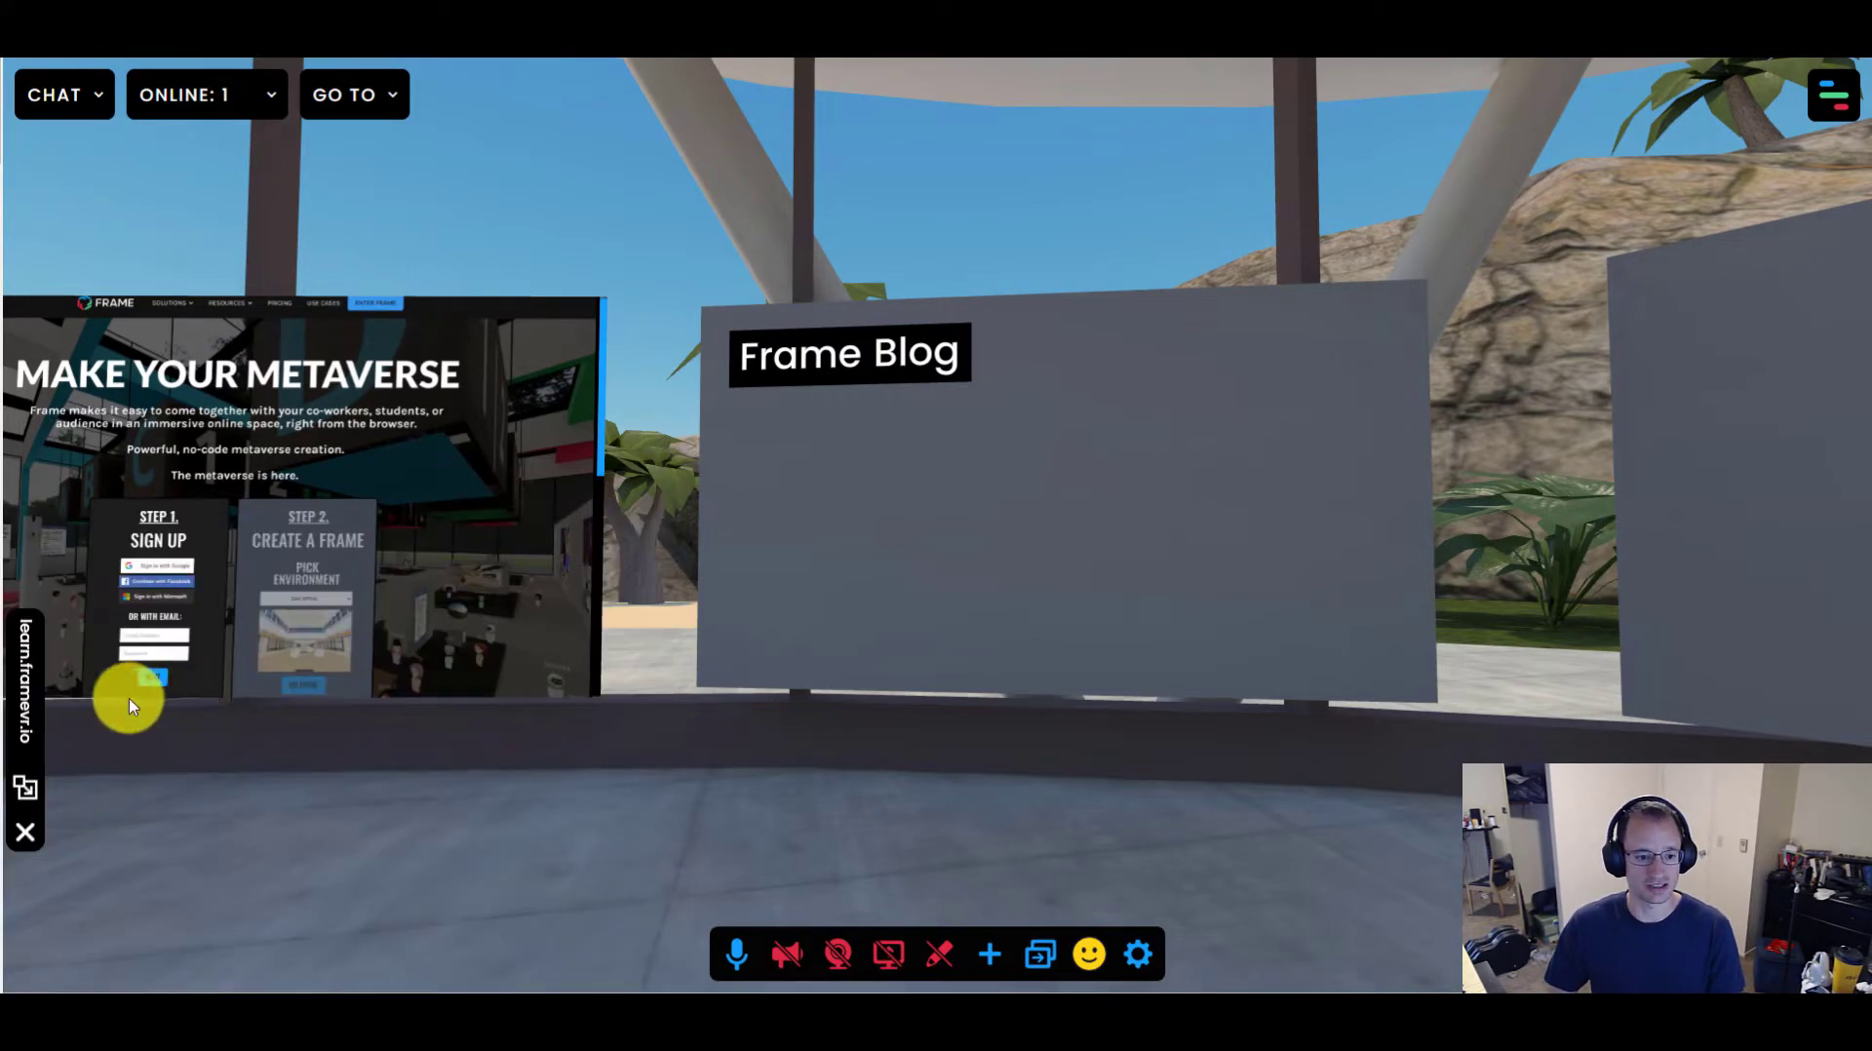
{"action": "left_click", "coordinate": [26, 791]}
{"action": "left_click", "coordinate": [593, 521]}
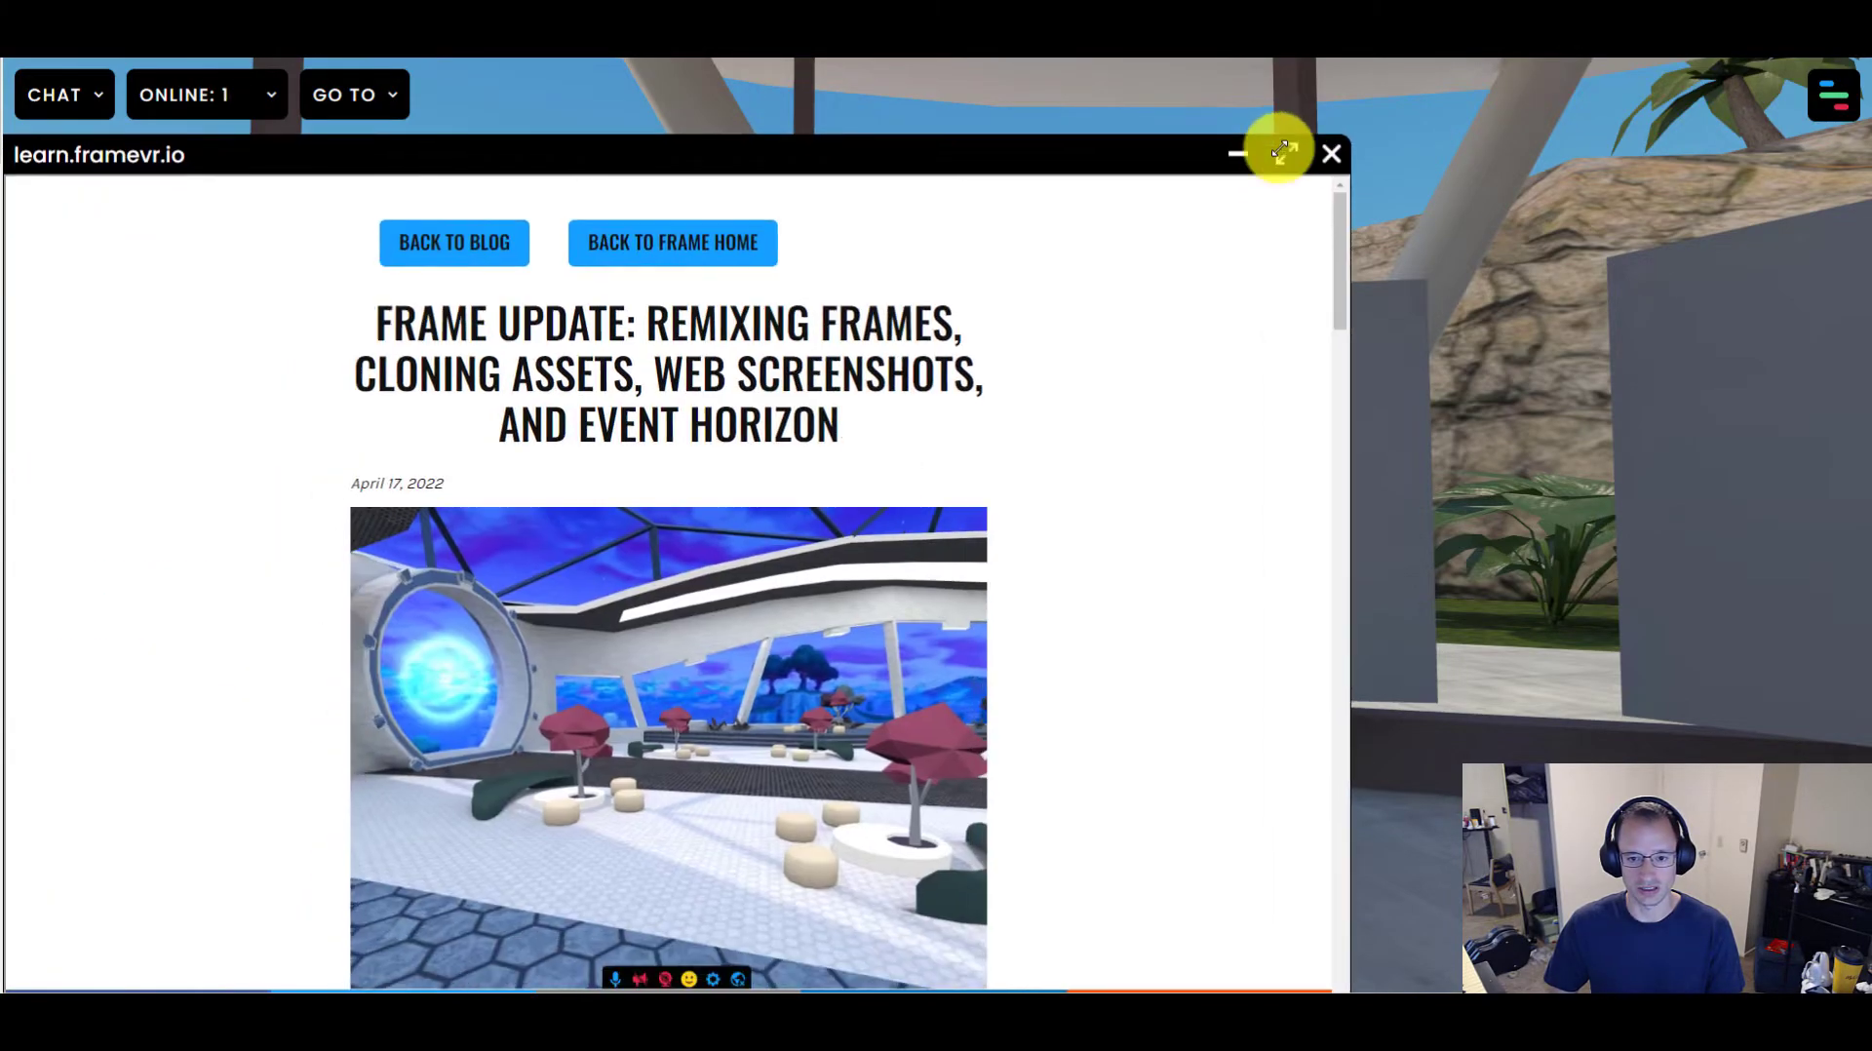
{"action": "left_click", "coordinate": [1278, 146]}
{"action": "left_click", "coordinate": [485, 558]}
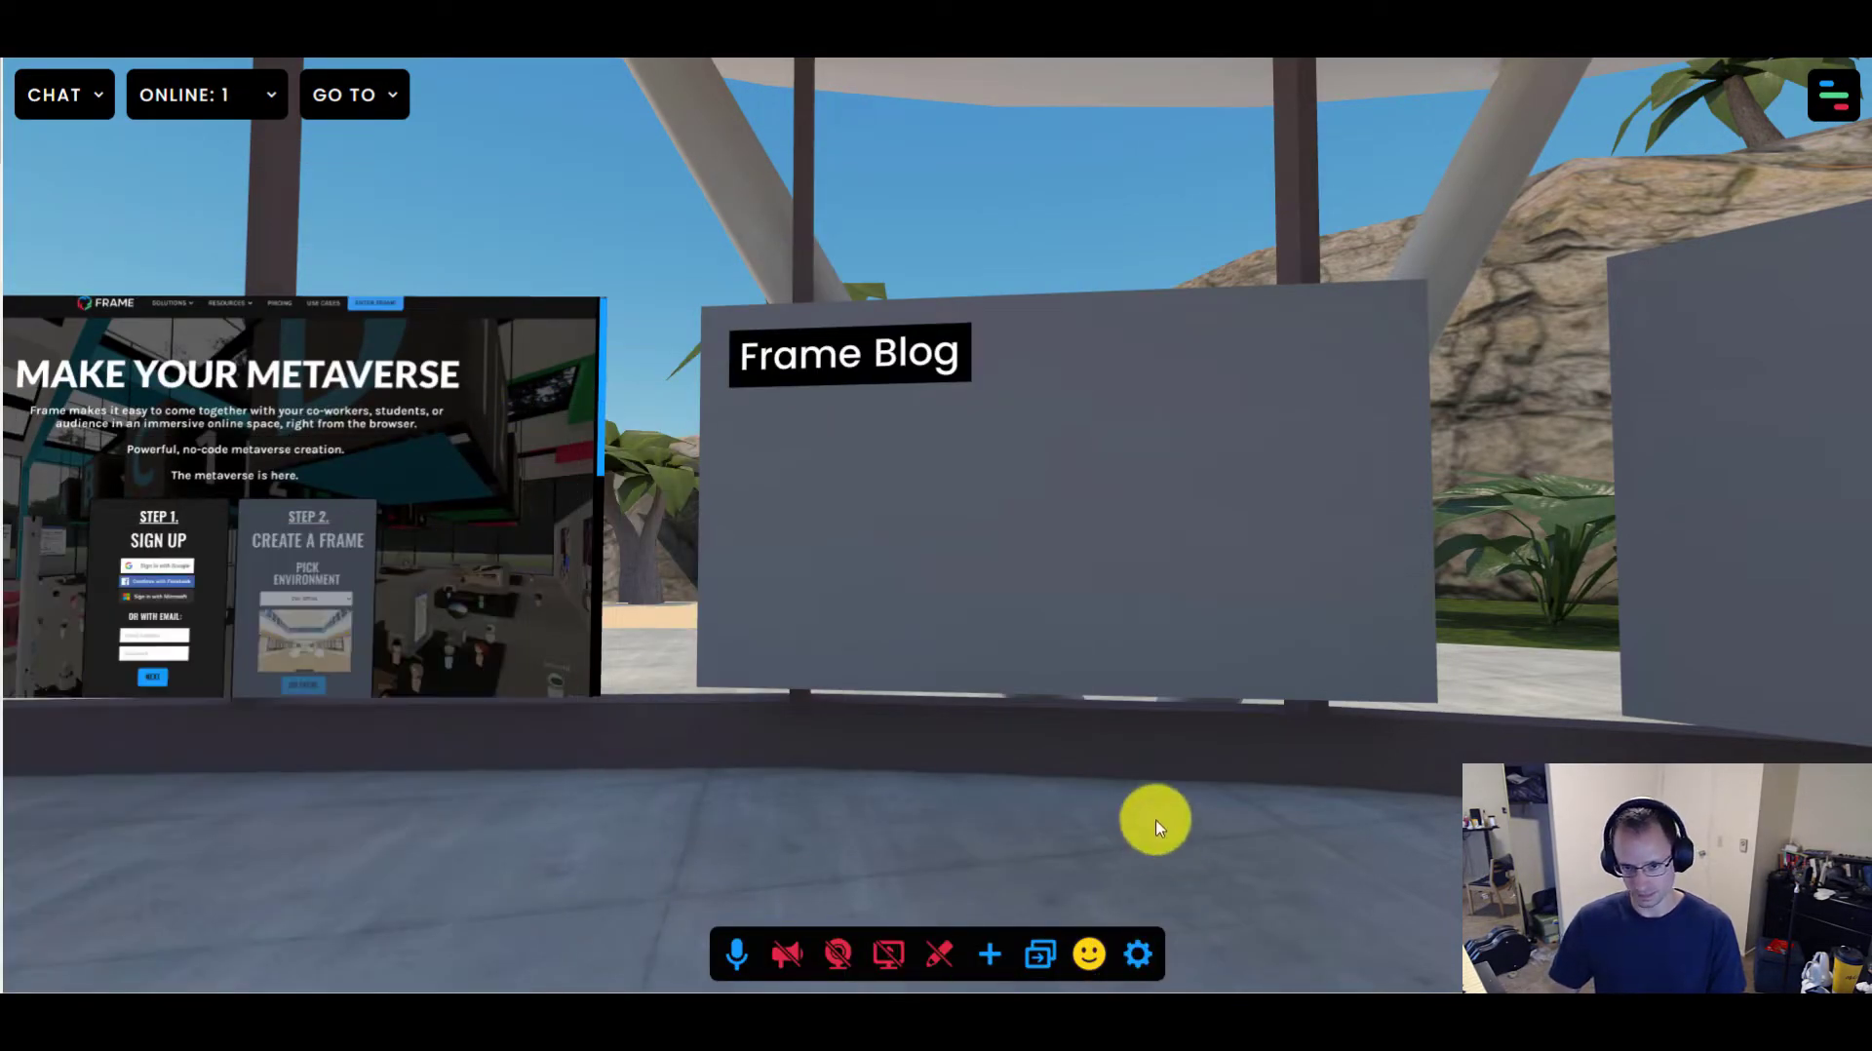
Add a second text label in front of the panel below the Frame Blog label and open its settings in edit mode
{"action": "mouse_move", "coordinate": [1154, 823]}
{"action": "left_mouse_down"}
{"action": "mouse_move", "coordinate": [1161, 848]}
{"action": "mouse_move", "coordinate": [1091, 789]}
{"action": "mouse_move", "coordinate": [1134, 799]}
{"action": "left_mouse_up"}
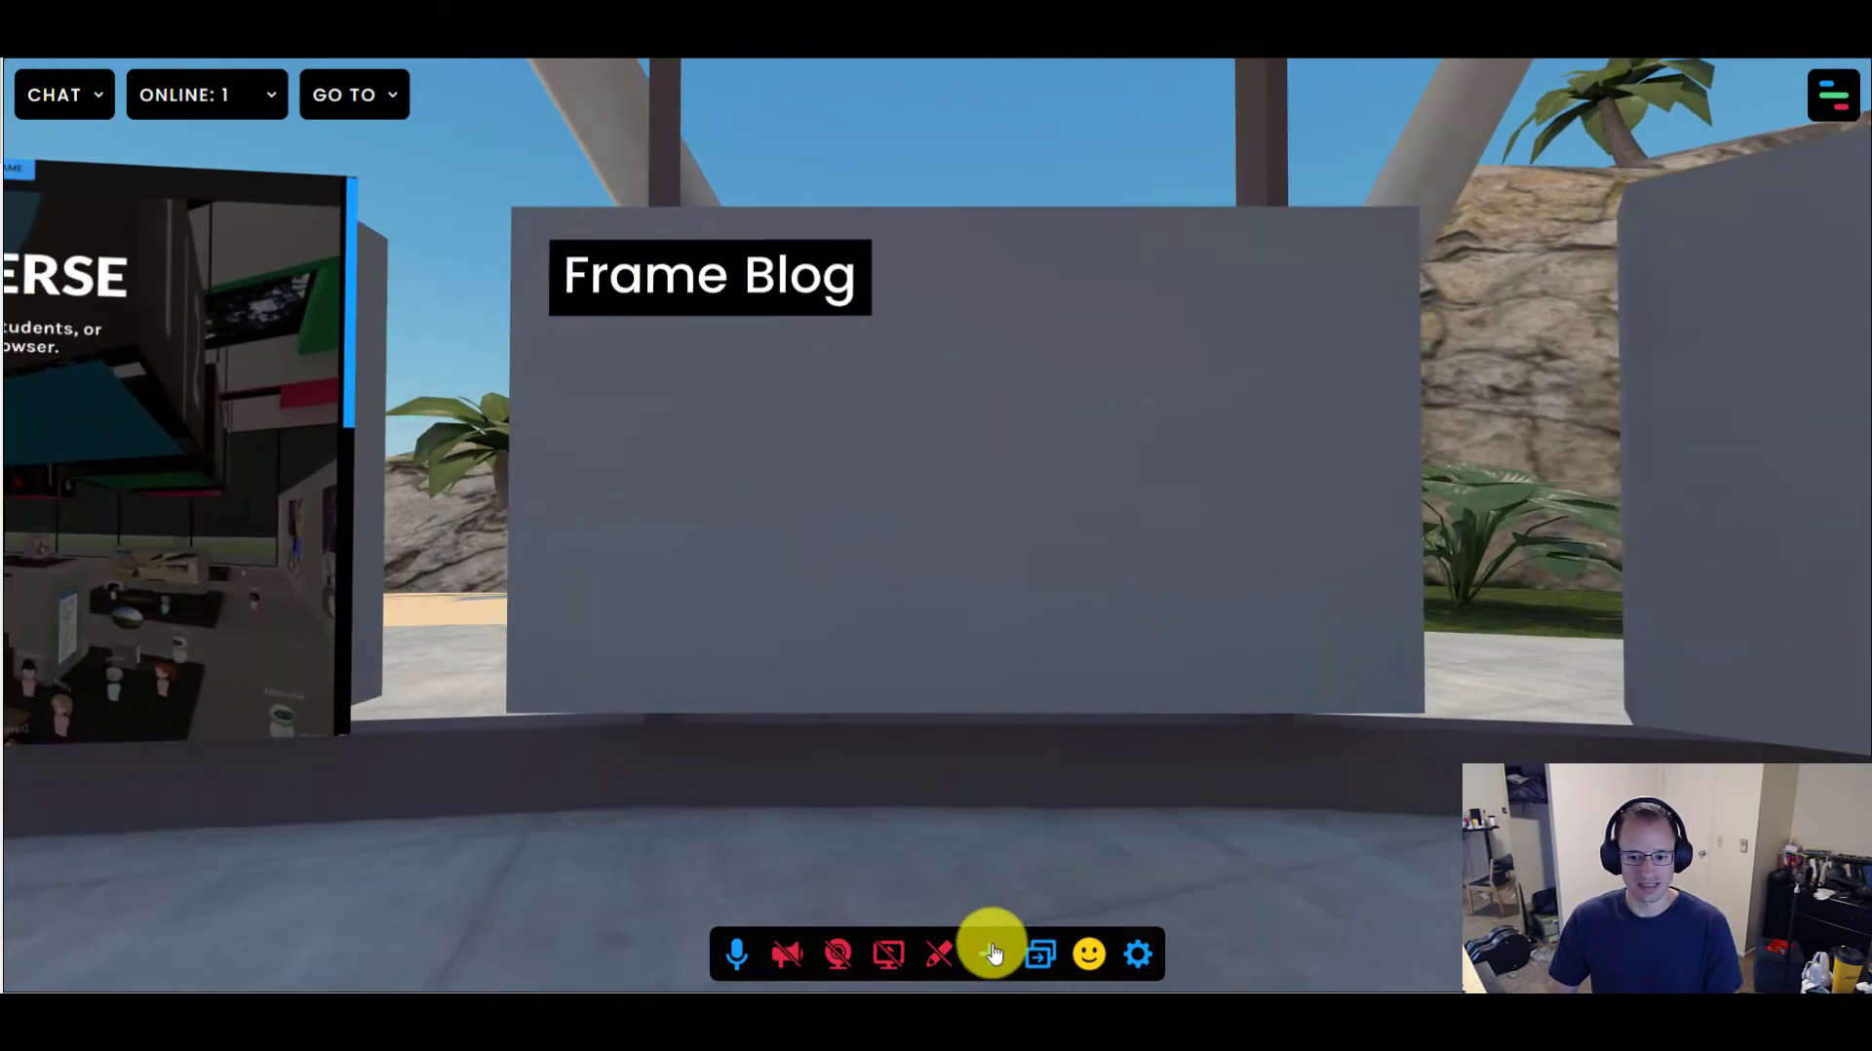
{"action": "left_click", "coordinate": [990, 953]}
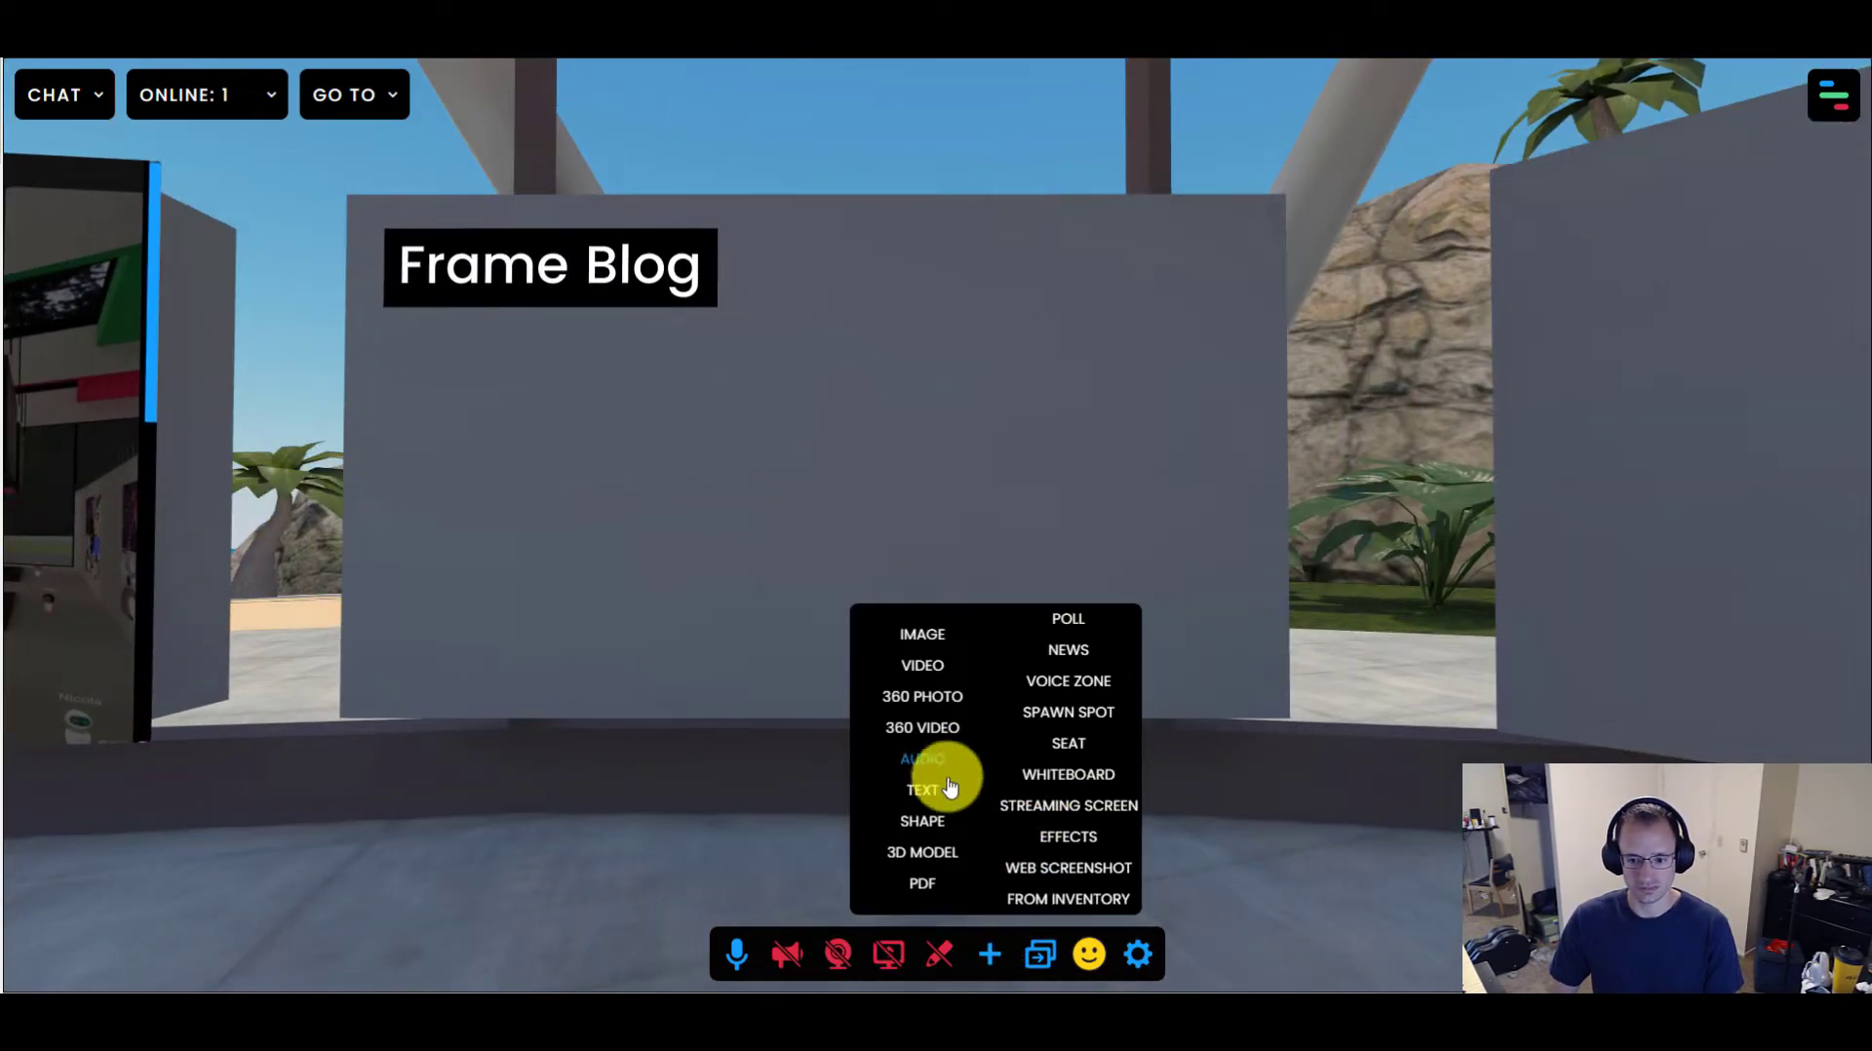
{"action": "left_click", "coordinate": [934, 804]}
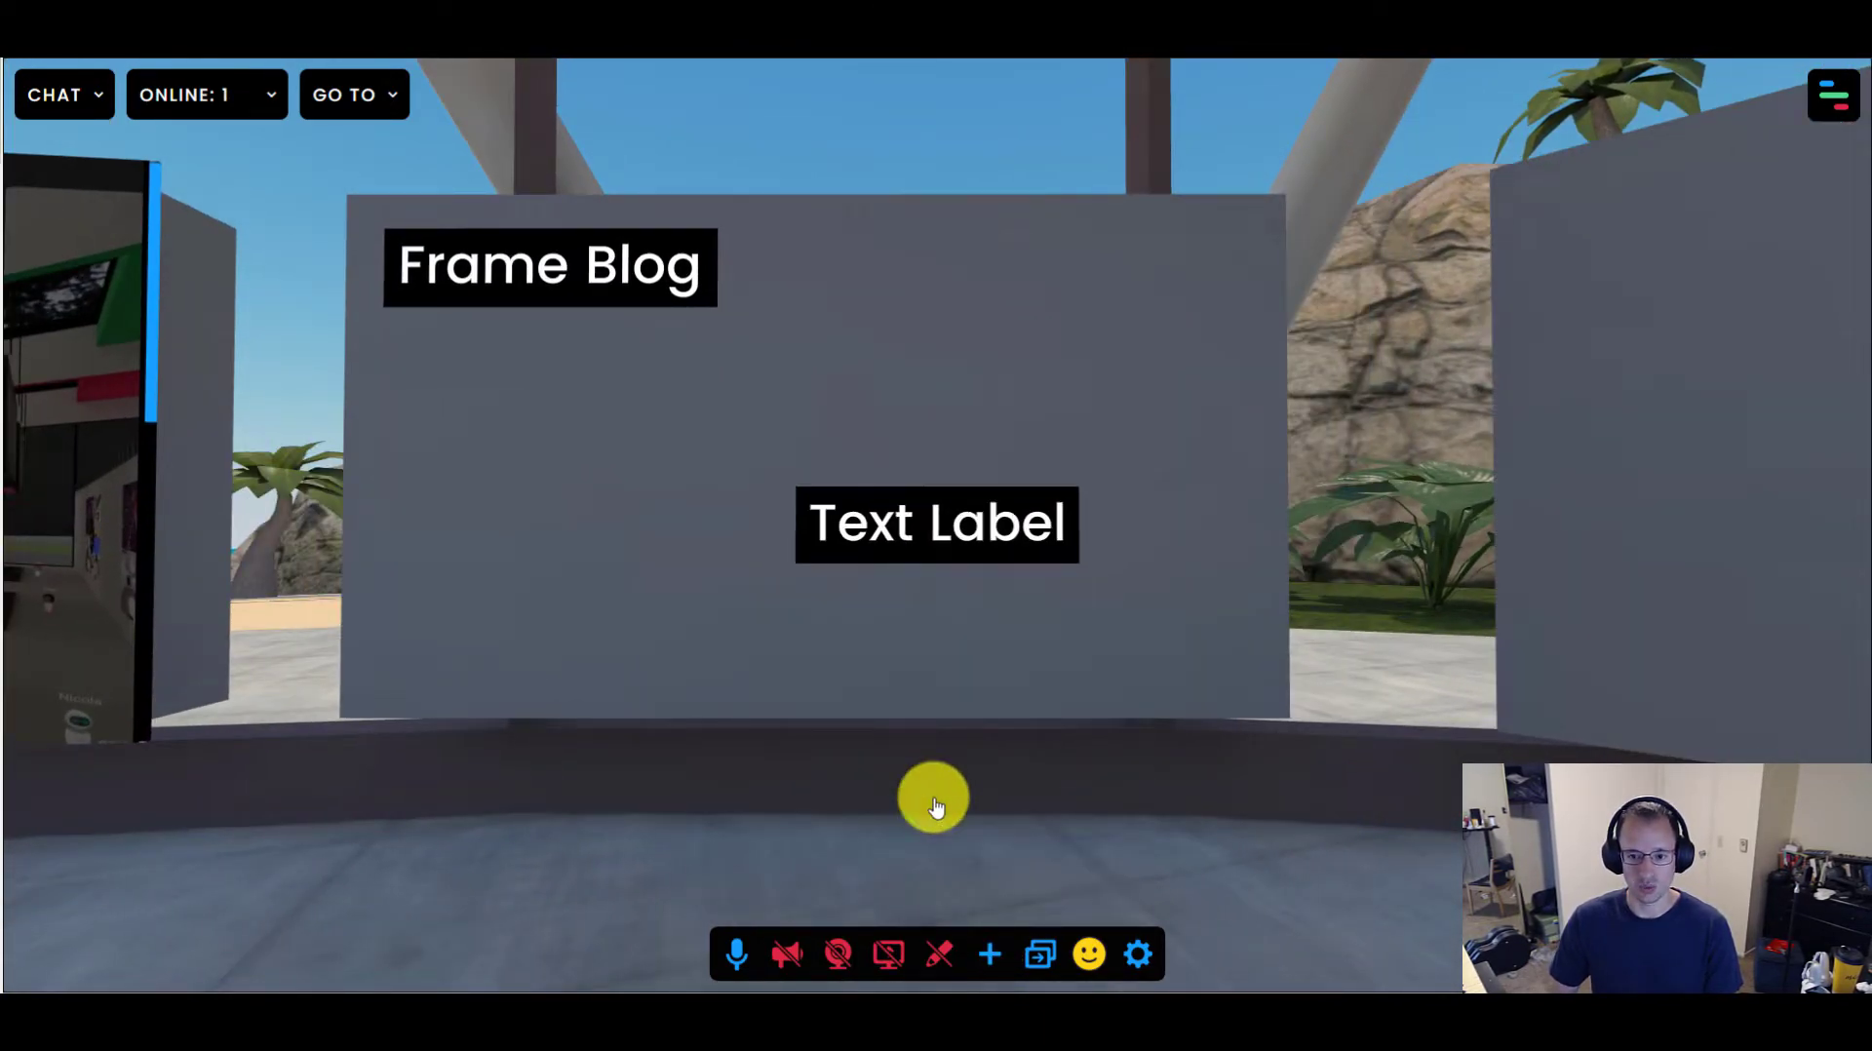
{"action": "left_click_drag", "start_coordinate": [928, 540], "coordinate": [905, 548]}
{"action": "left_click", "coordinate": [922, 527]}
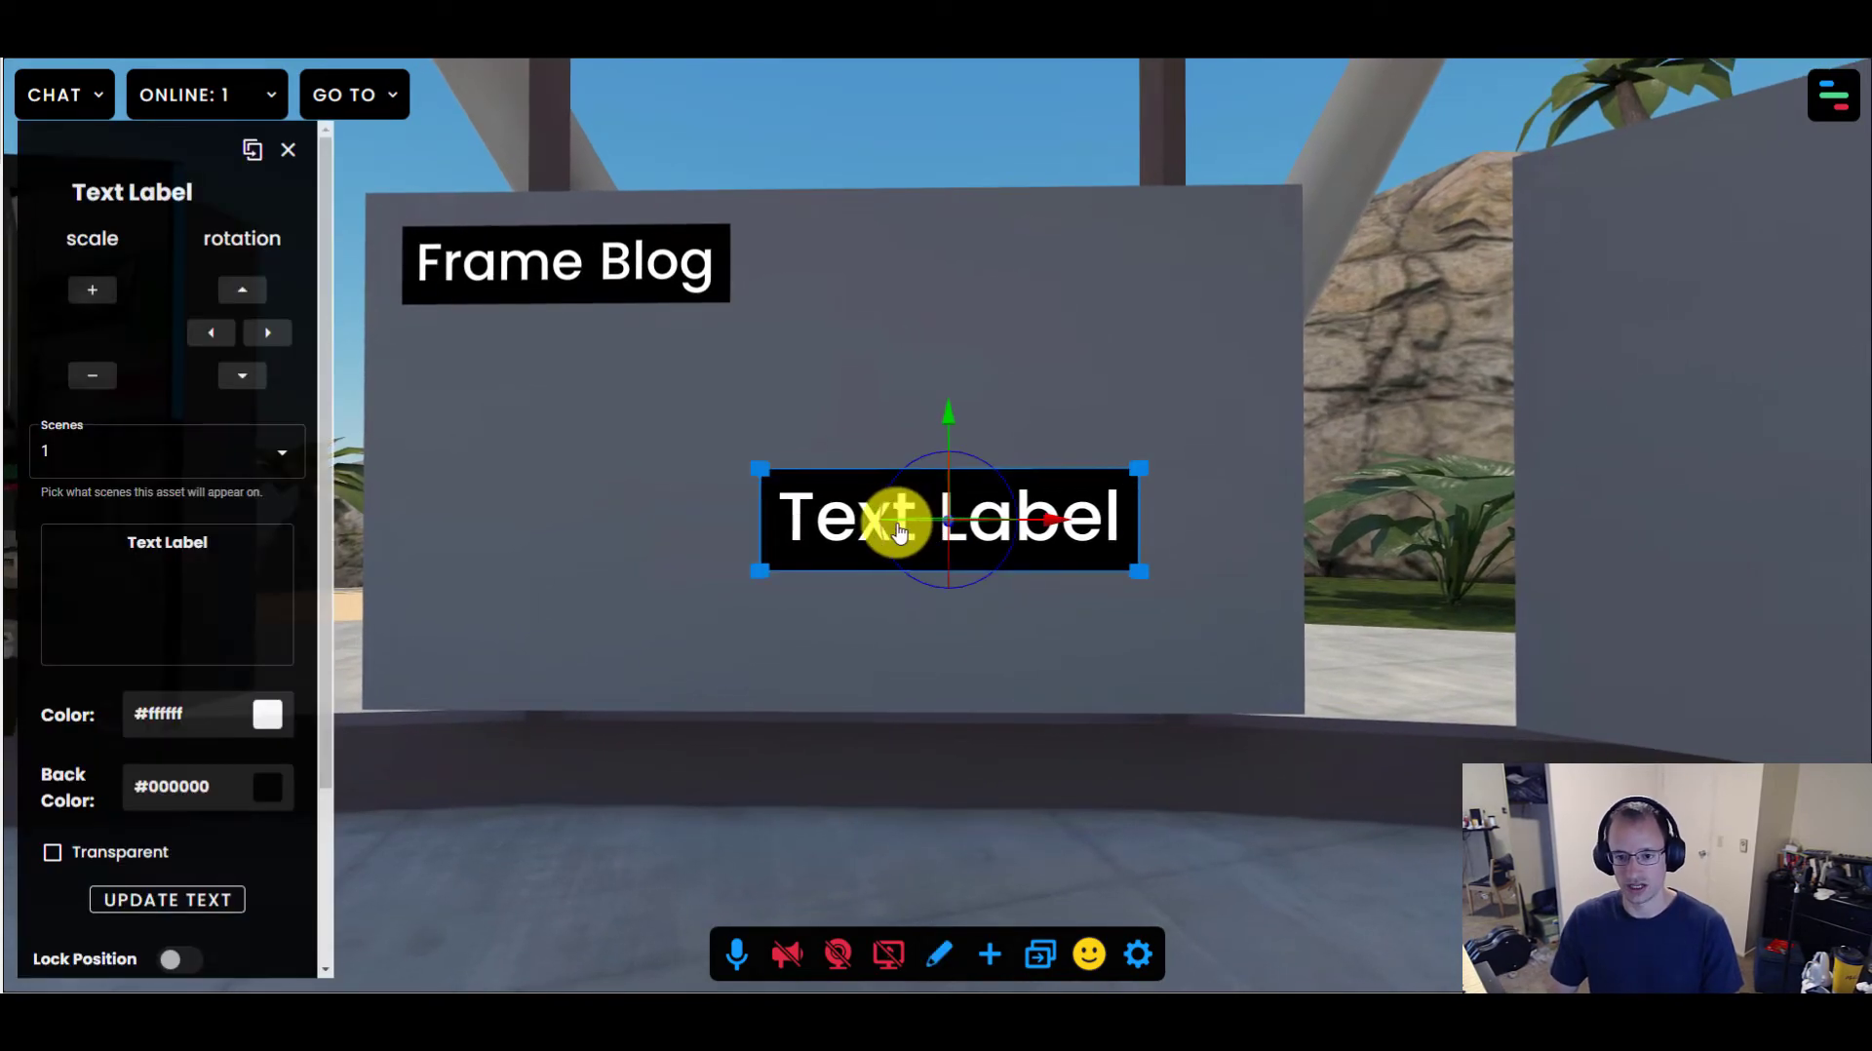
{"action": "key", "text": "s"}
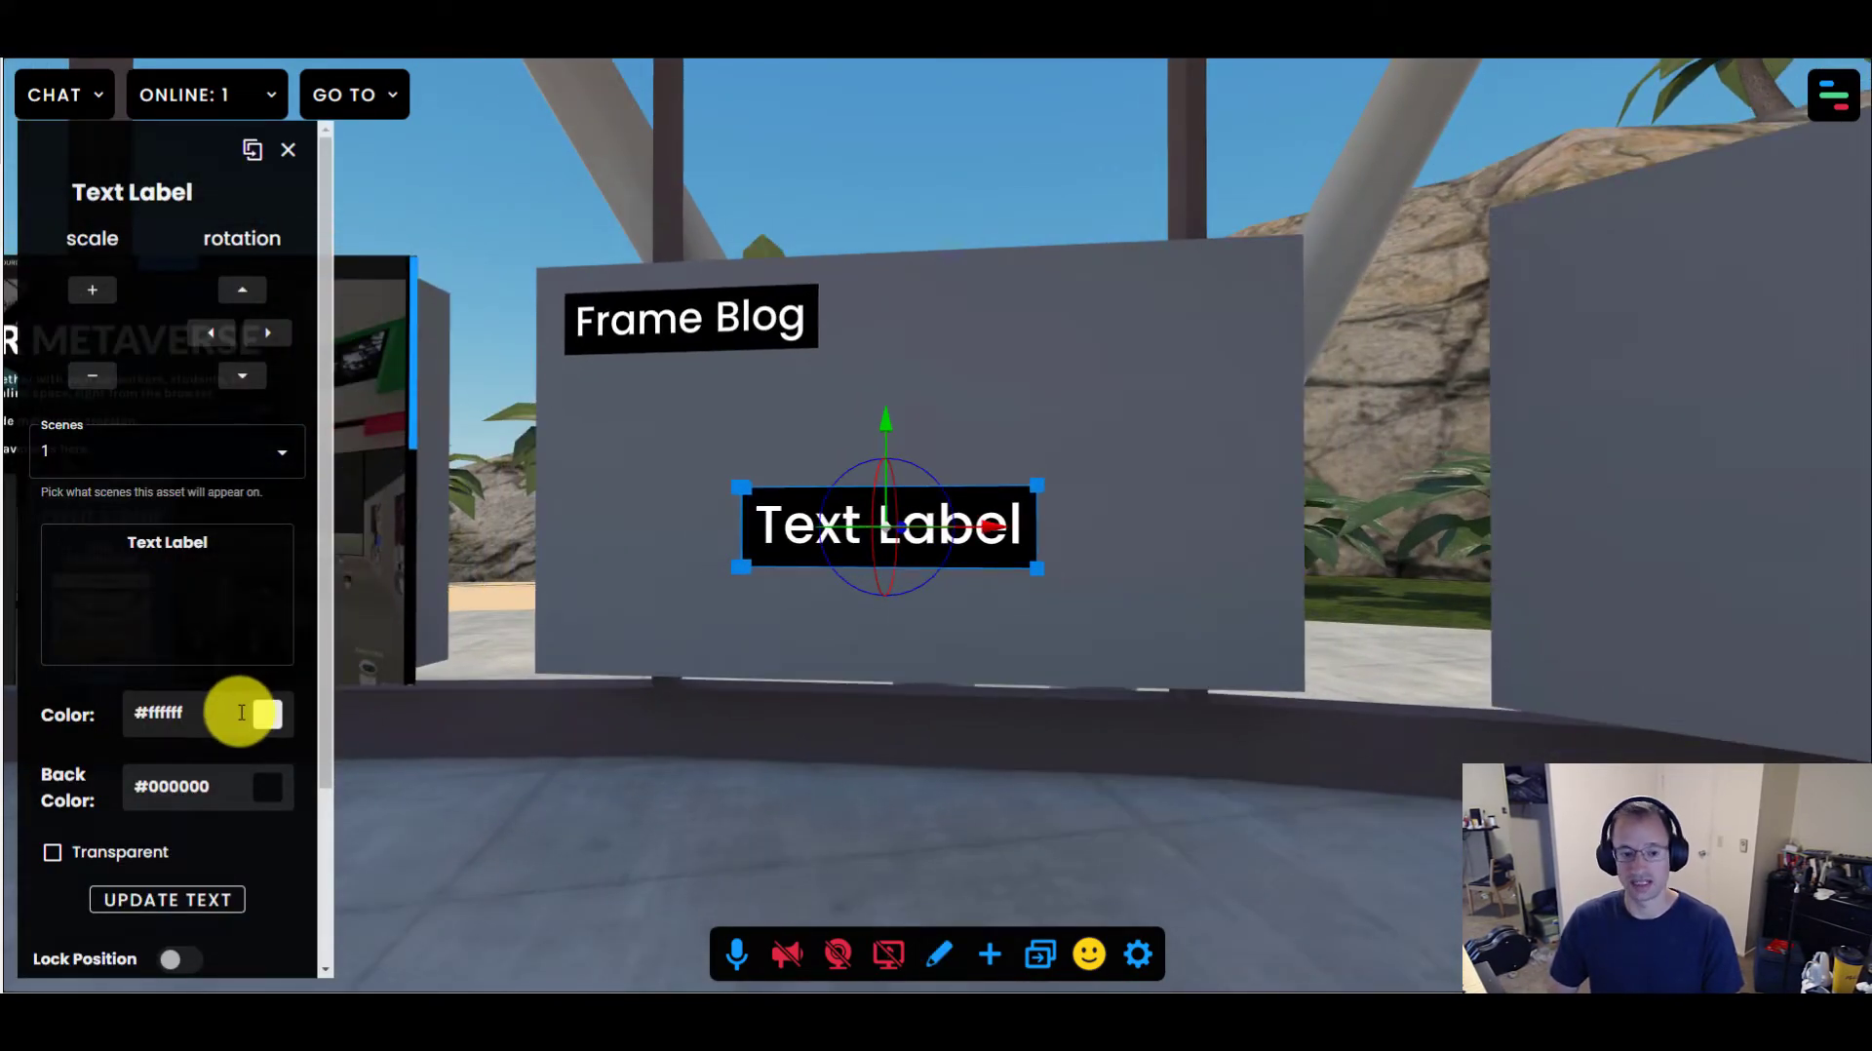
{"action": "scroll", "coordinate": [248, 770], "scroll_direction": "down", "scroll_amount": 3}
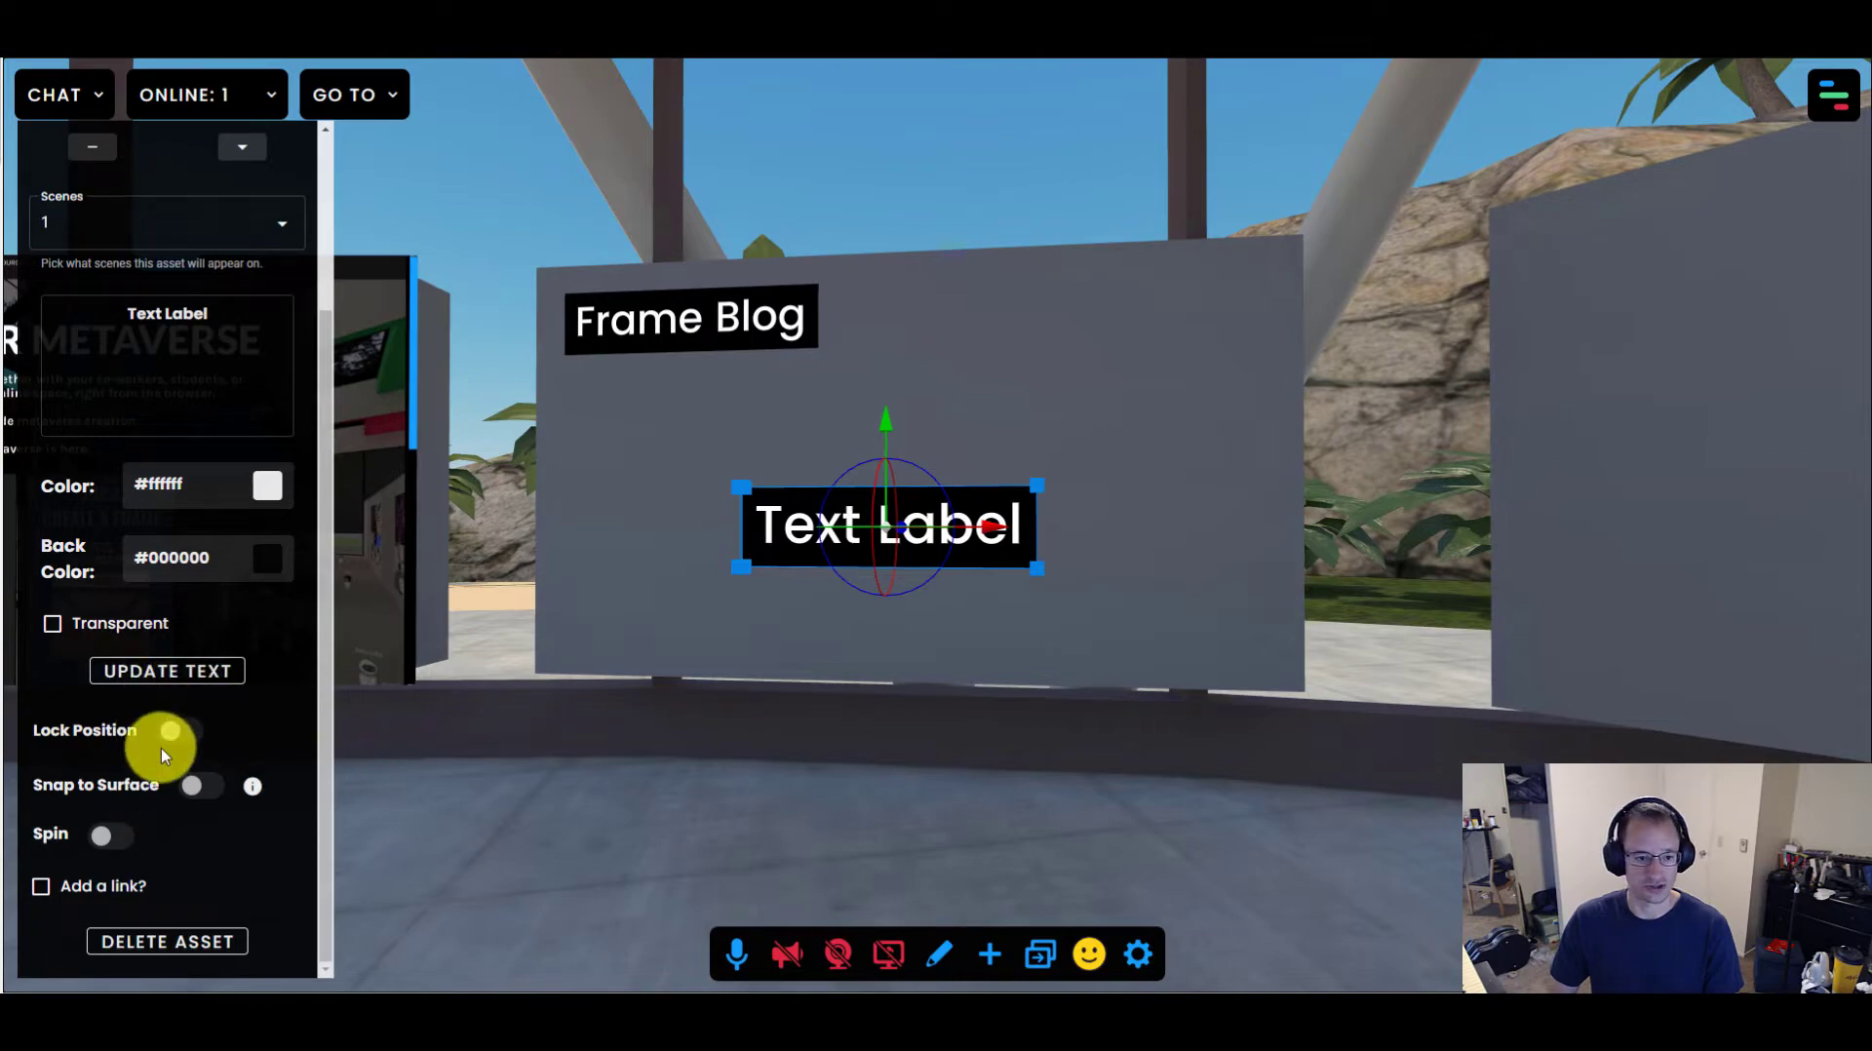
{"action": "left_click", "coordinate": [41, 887]}
{"action": "scroll", "coordinate": [203, 809], "scroll_direction": "down", "scroll_amount": 3}
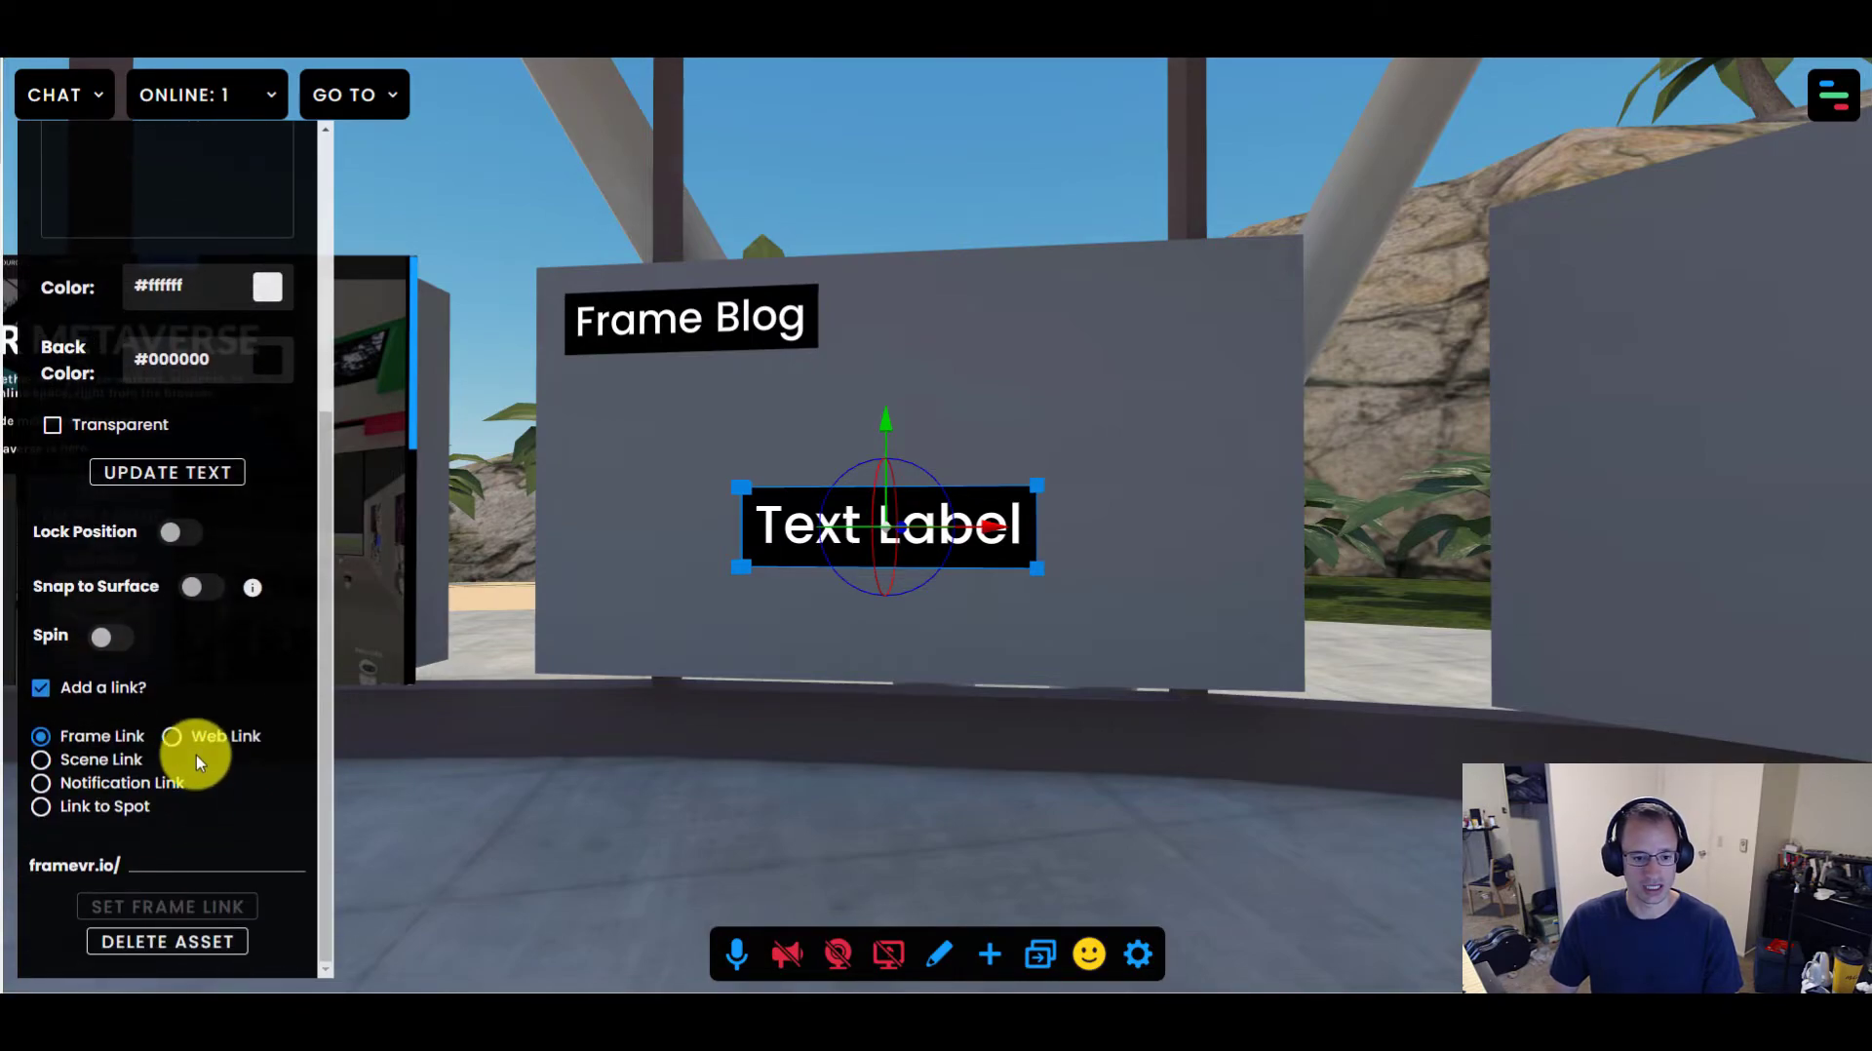
{"action": "left_click", "coordinate": [171, 736]}
{"action": "scroll", "coordinate": [242, 837], "scroll_direction": "down", "scroll_amount": 1}
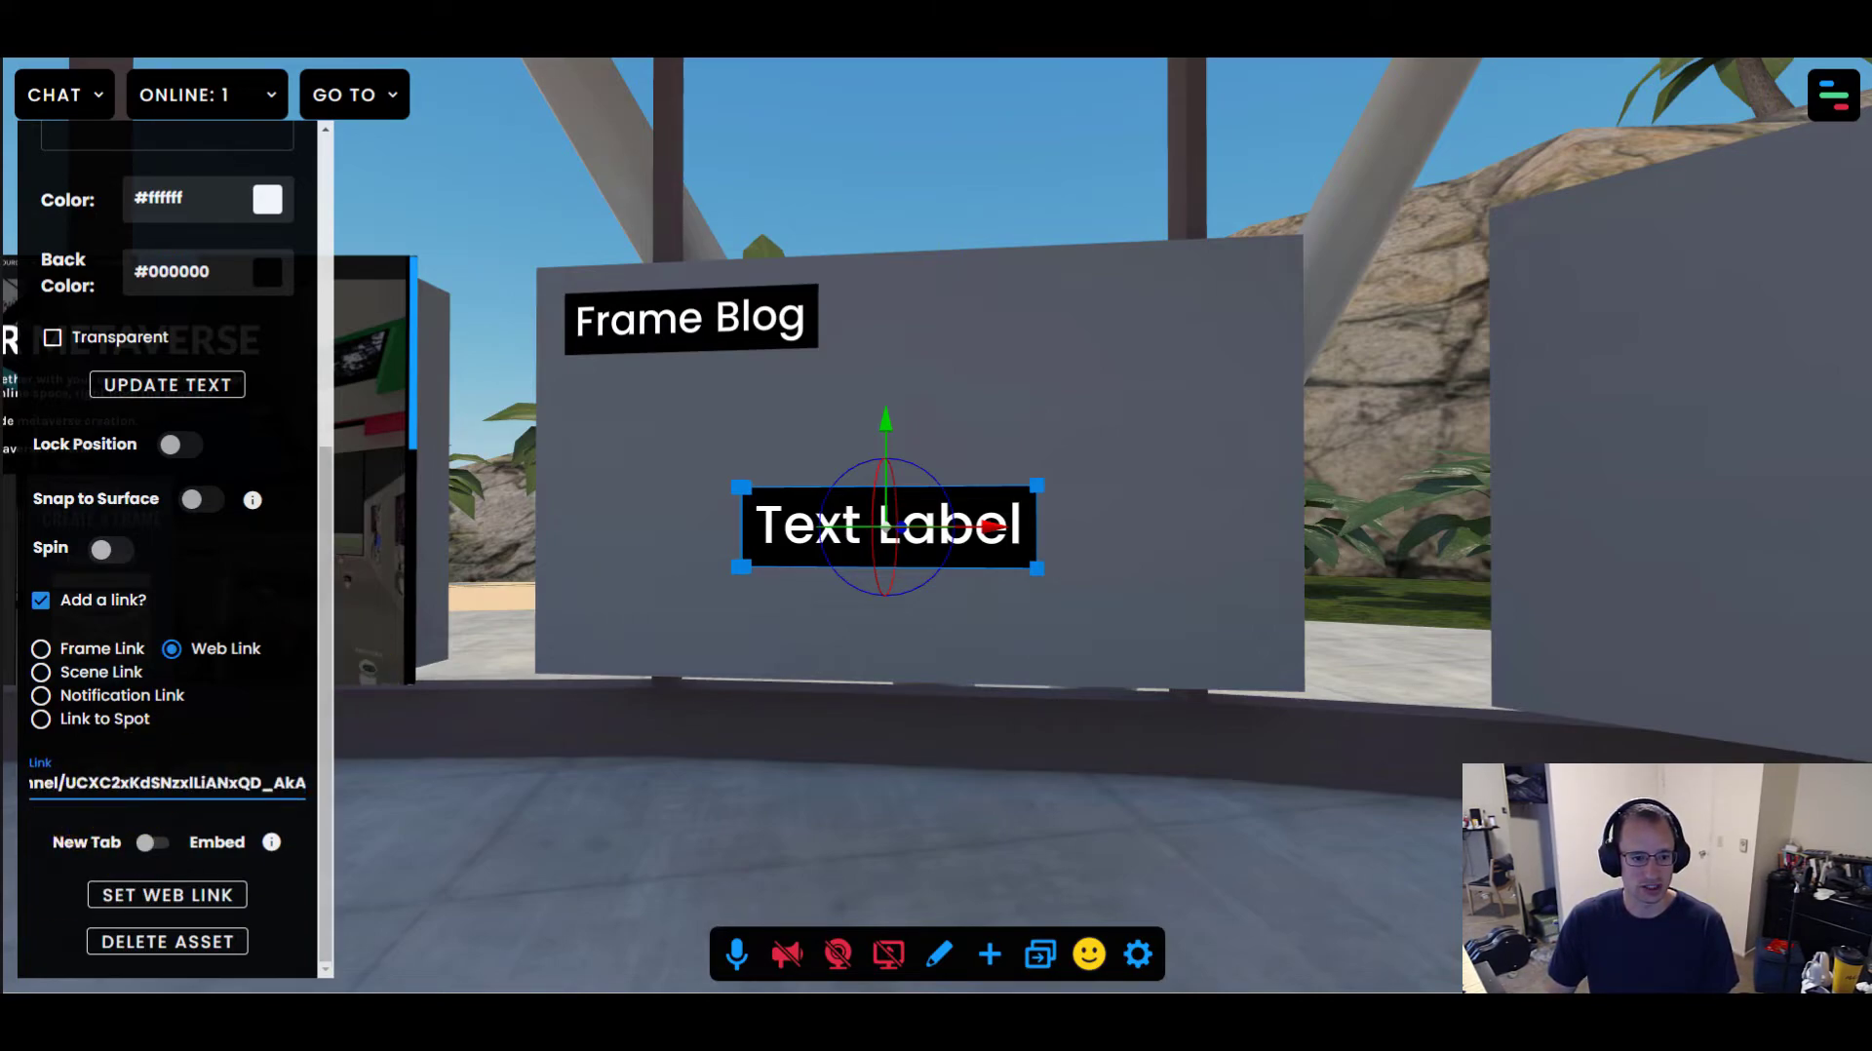
{"action": "left_click", "coordinate": [156, 893]}
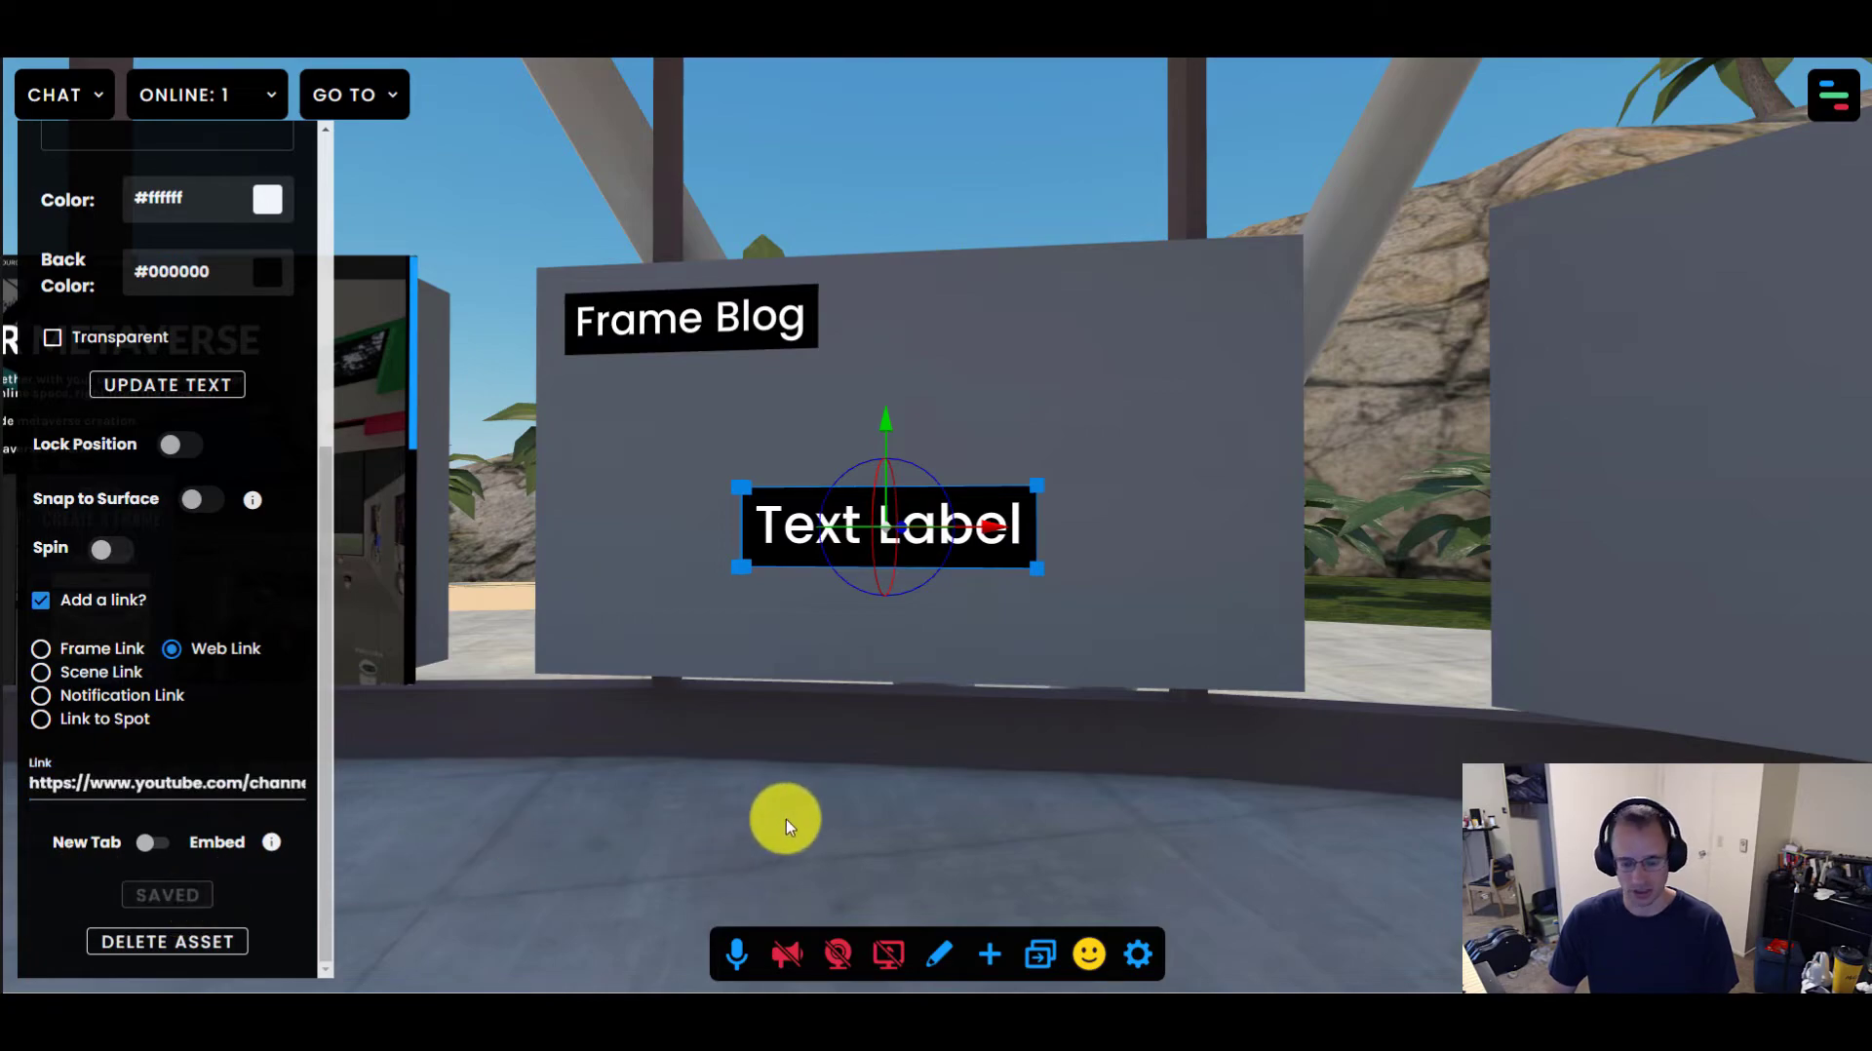
Change the second text label's wording to "Youtube Channel" and update the text
{"action": "left_click_drag", "start_coordinate": [789, 818], "coordinate": [721, 783]}
{"action": "scroll", "coordinate": [217, 345], "scroll_direction": "up", "scroll_amount": 5}
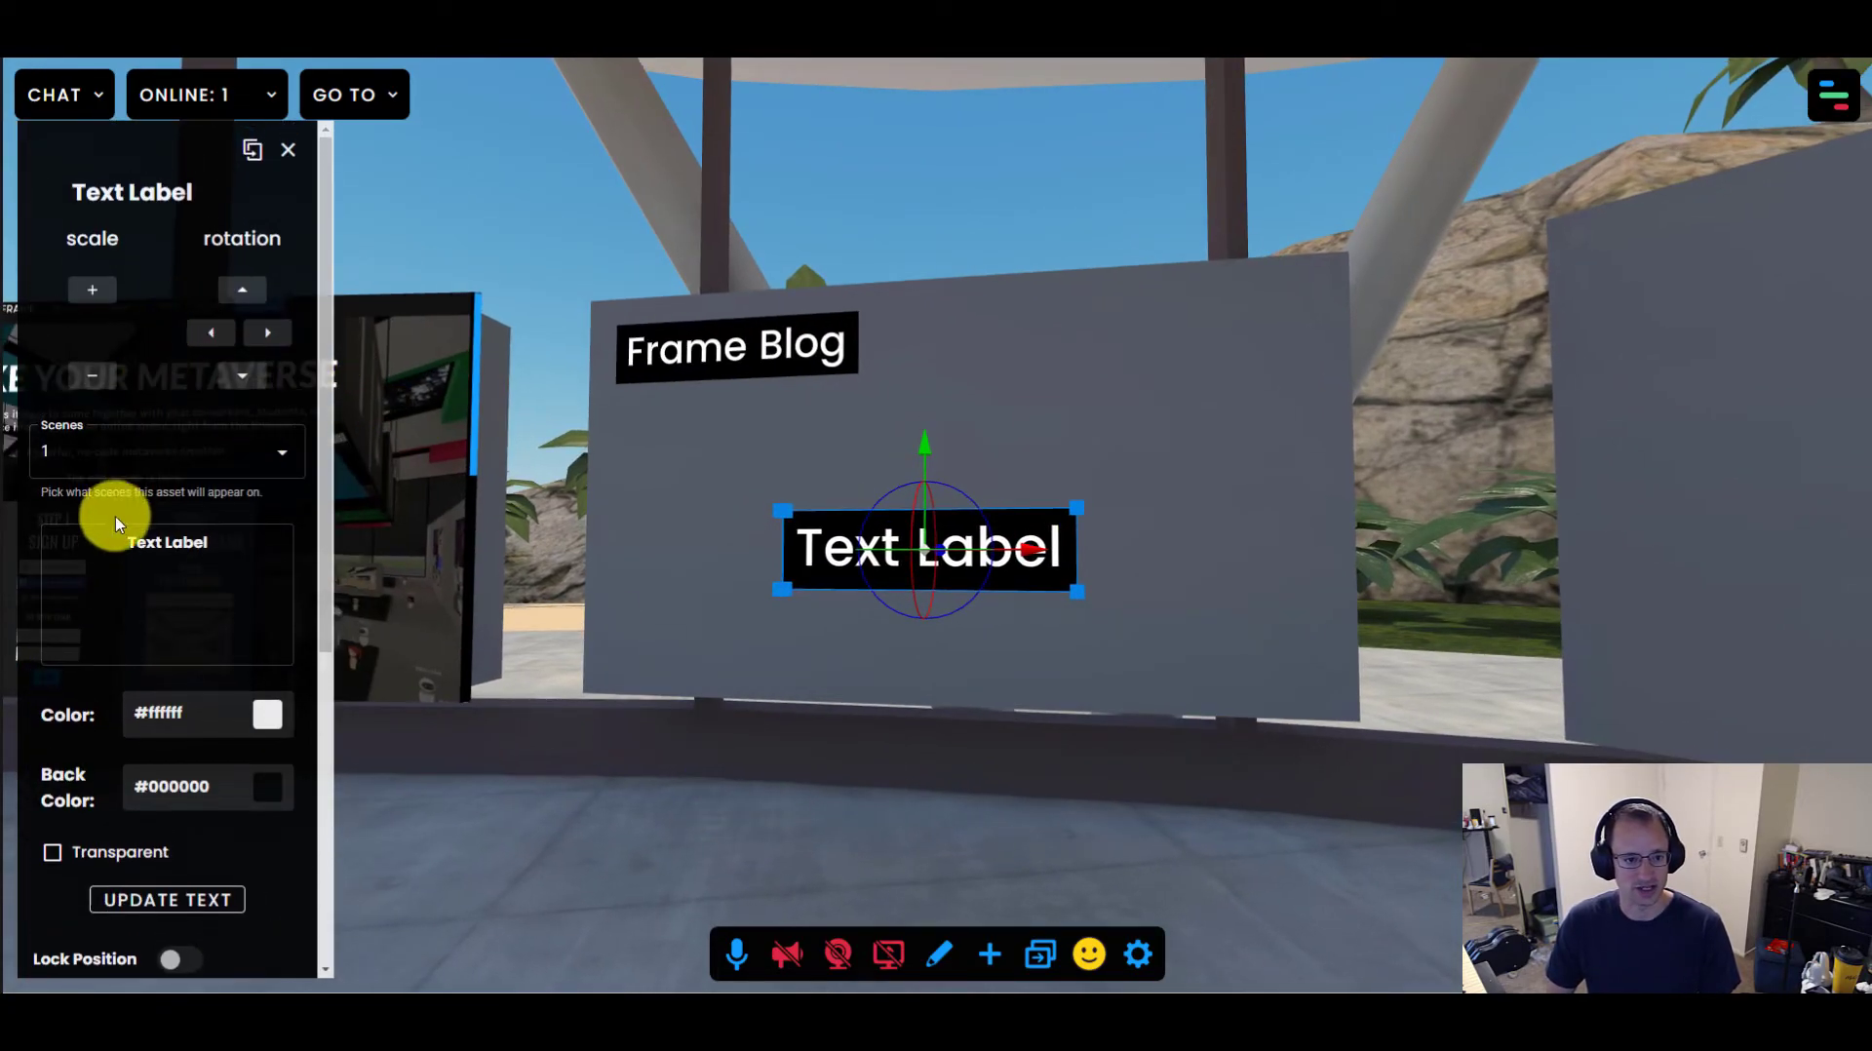
{"action": "double_click", "coordinate": [122, 539]}
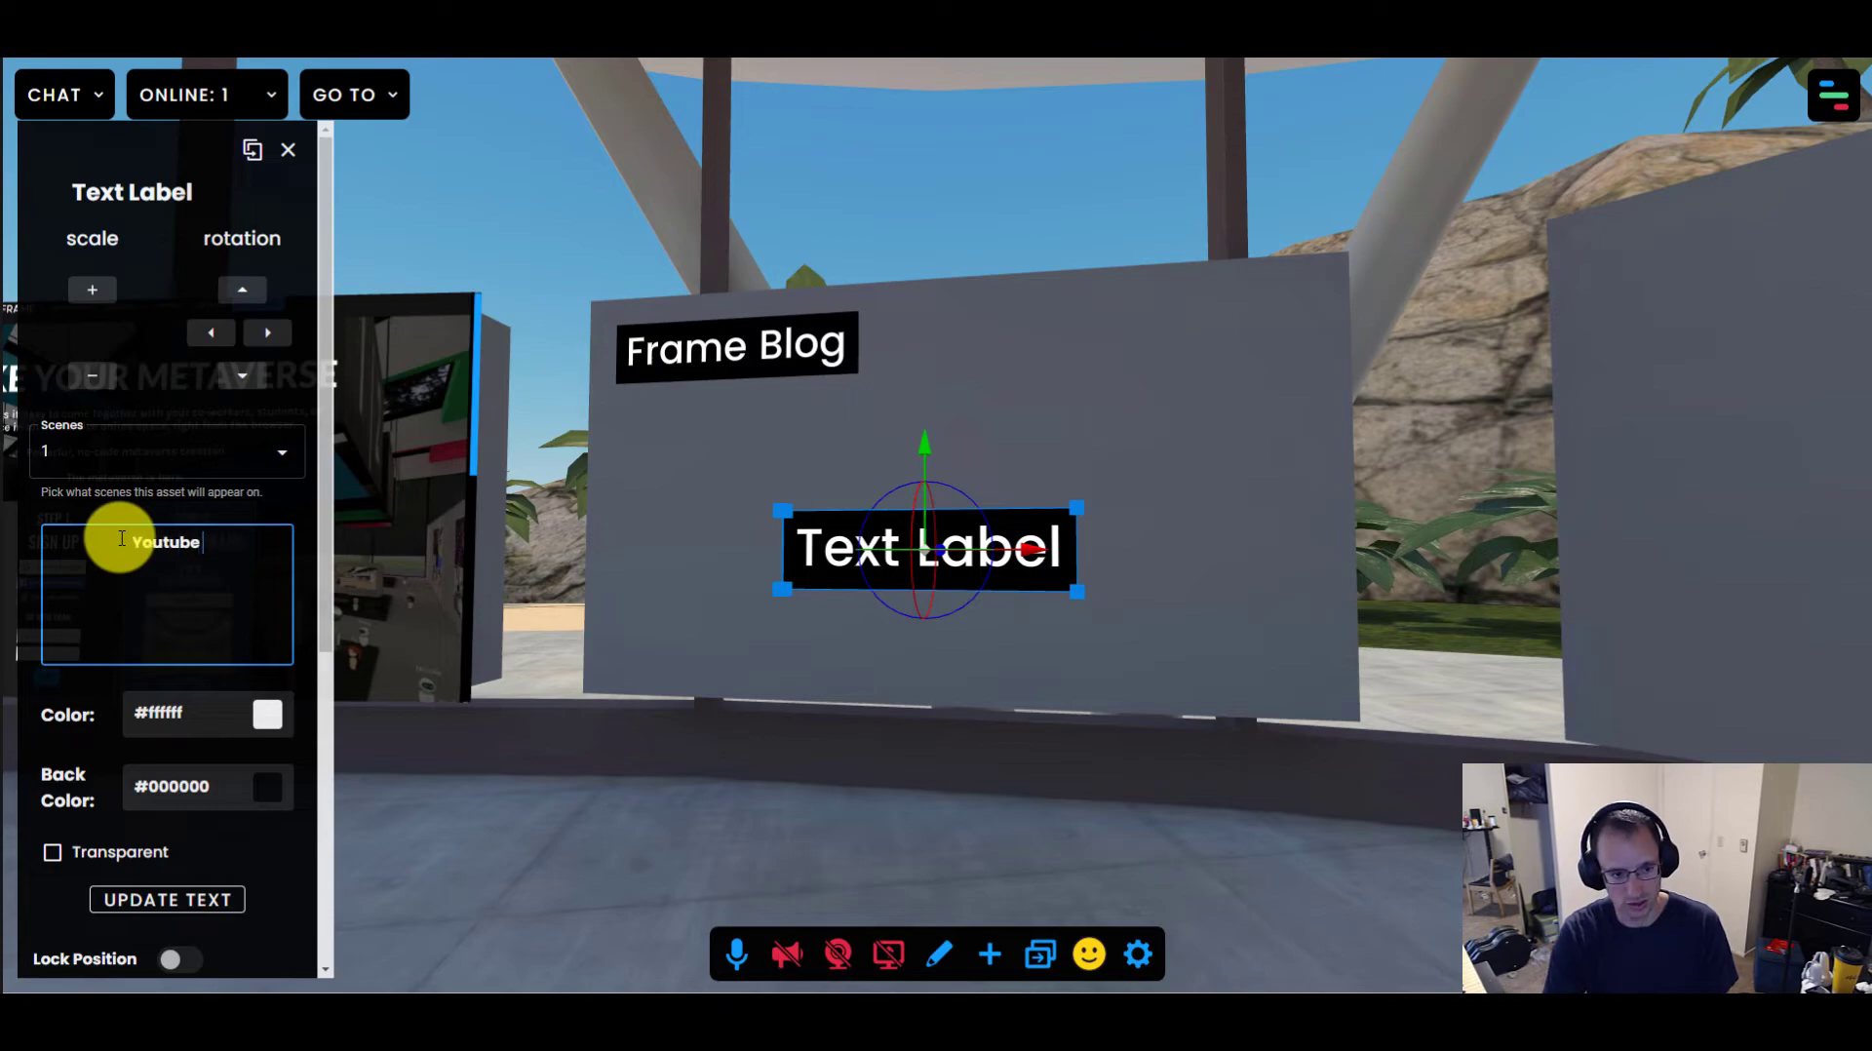
{"action": "scroll", "coordinate": [122, 539], "scroll_direction": "down", "scroll_amount": 5}
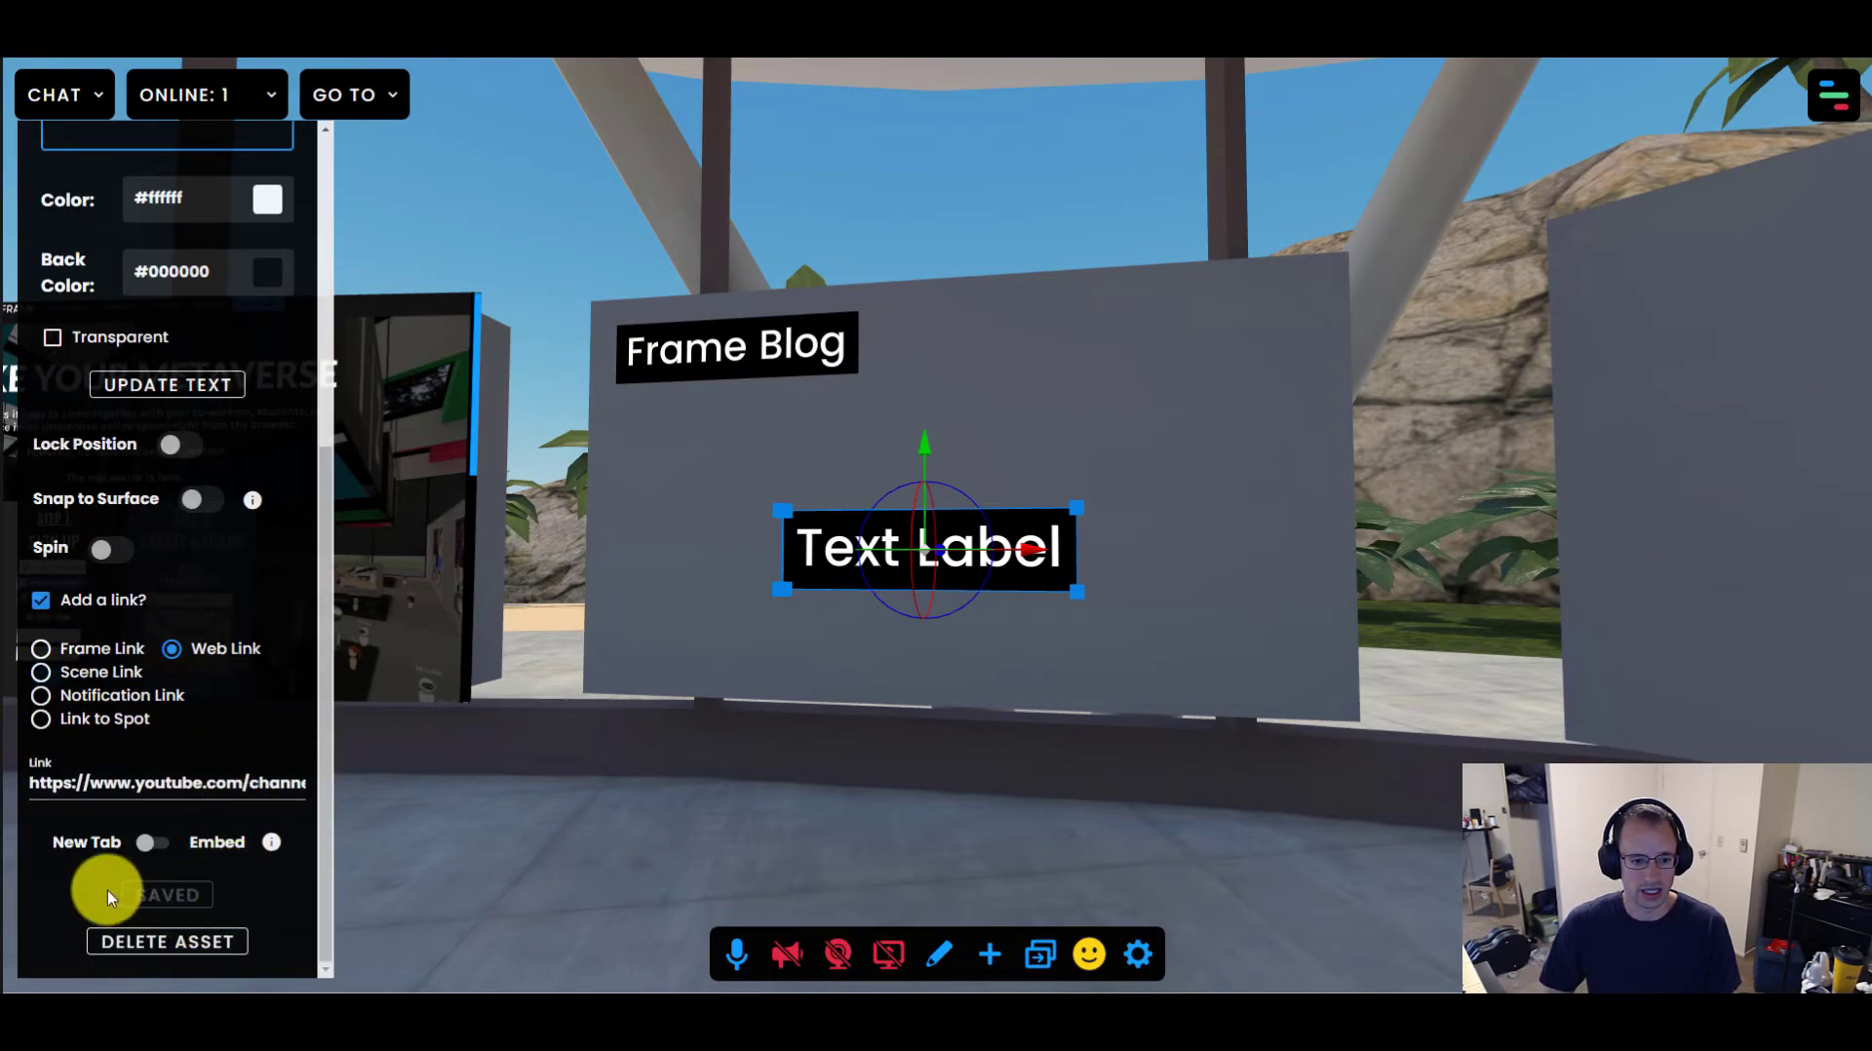
{"action": "left_click", "coordinate": [214, 383]}
Enable Snap to Surface for the Youtube Channel label and place it on the wall panel beside the Frame Blog label with a gap between them
{"action": "left_click", "coordinate": [195, 499]}
{"action": "left_click", "coordinate": [1039, 344]}
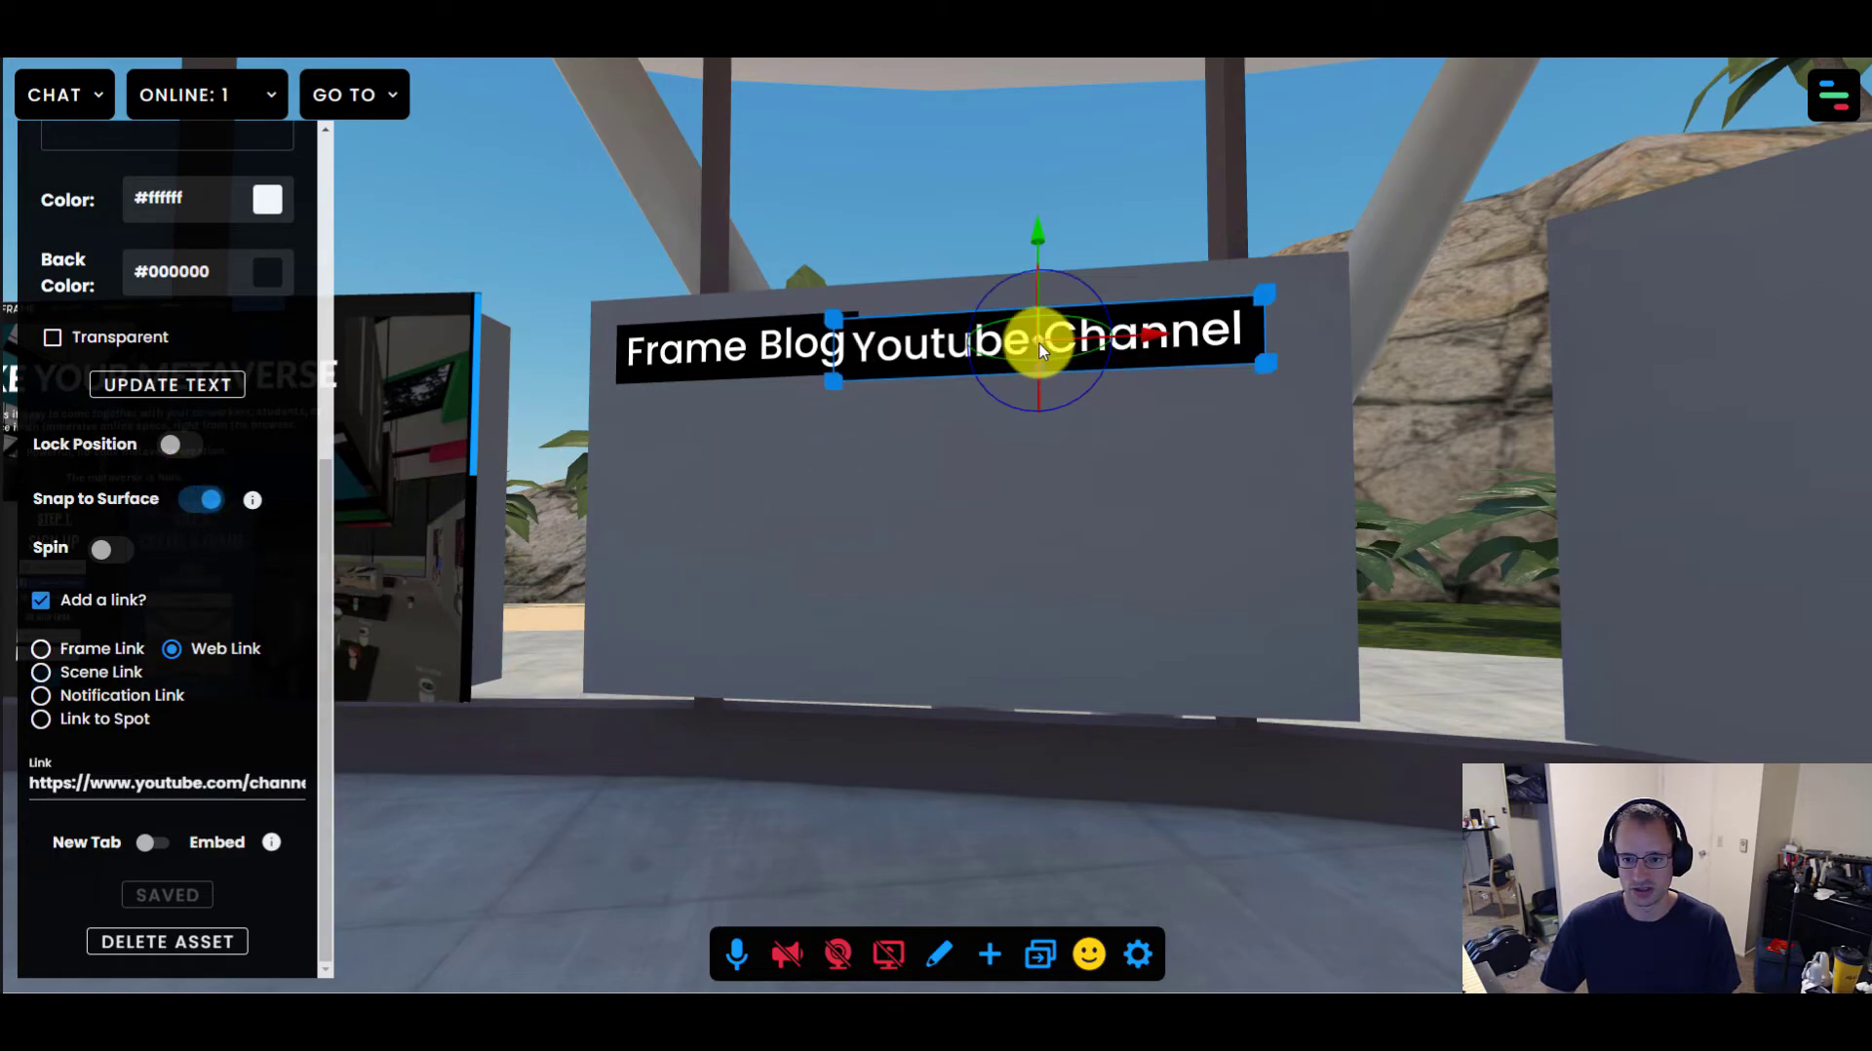
{"action": "left_click_drag", "start_coordinate": [1166, 335], "coordinate": [1236, 323]}
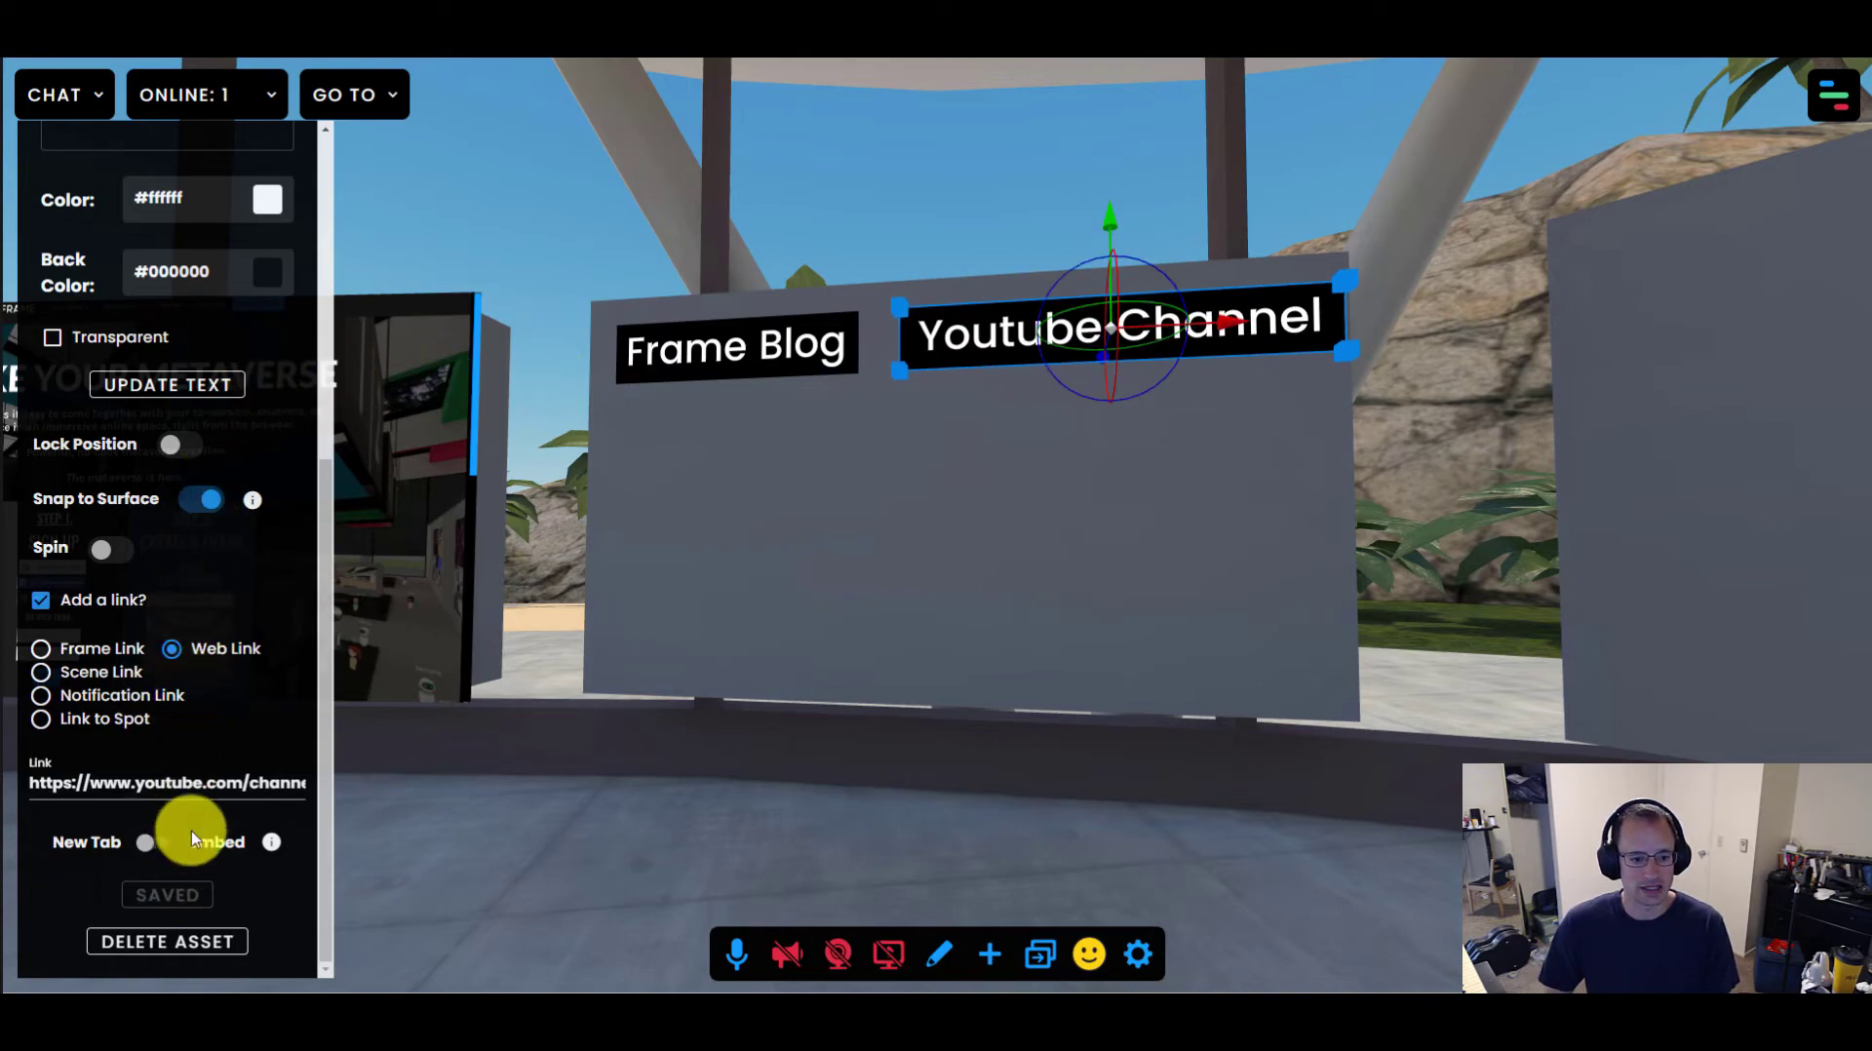
Leave edit mode and test the Youtube Channel label by opening its link in a new browser tab, then return to the room
{"action": "left_click_drag", "start_coordinate": [572, 794], "coordinate": [598, 793]}
{"action": "left_click", "coordinate": [938, 954]}
{"action": "left_click", "coordinate": [969, 353]}
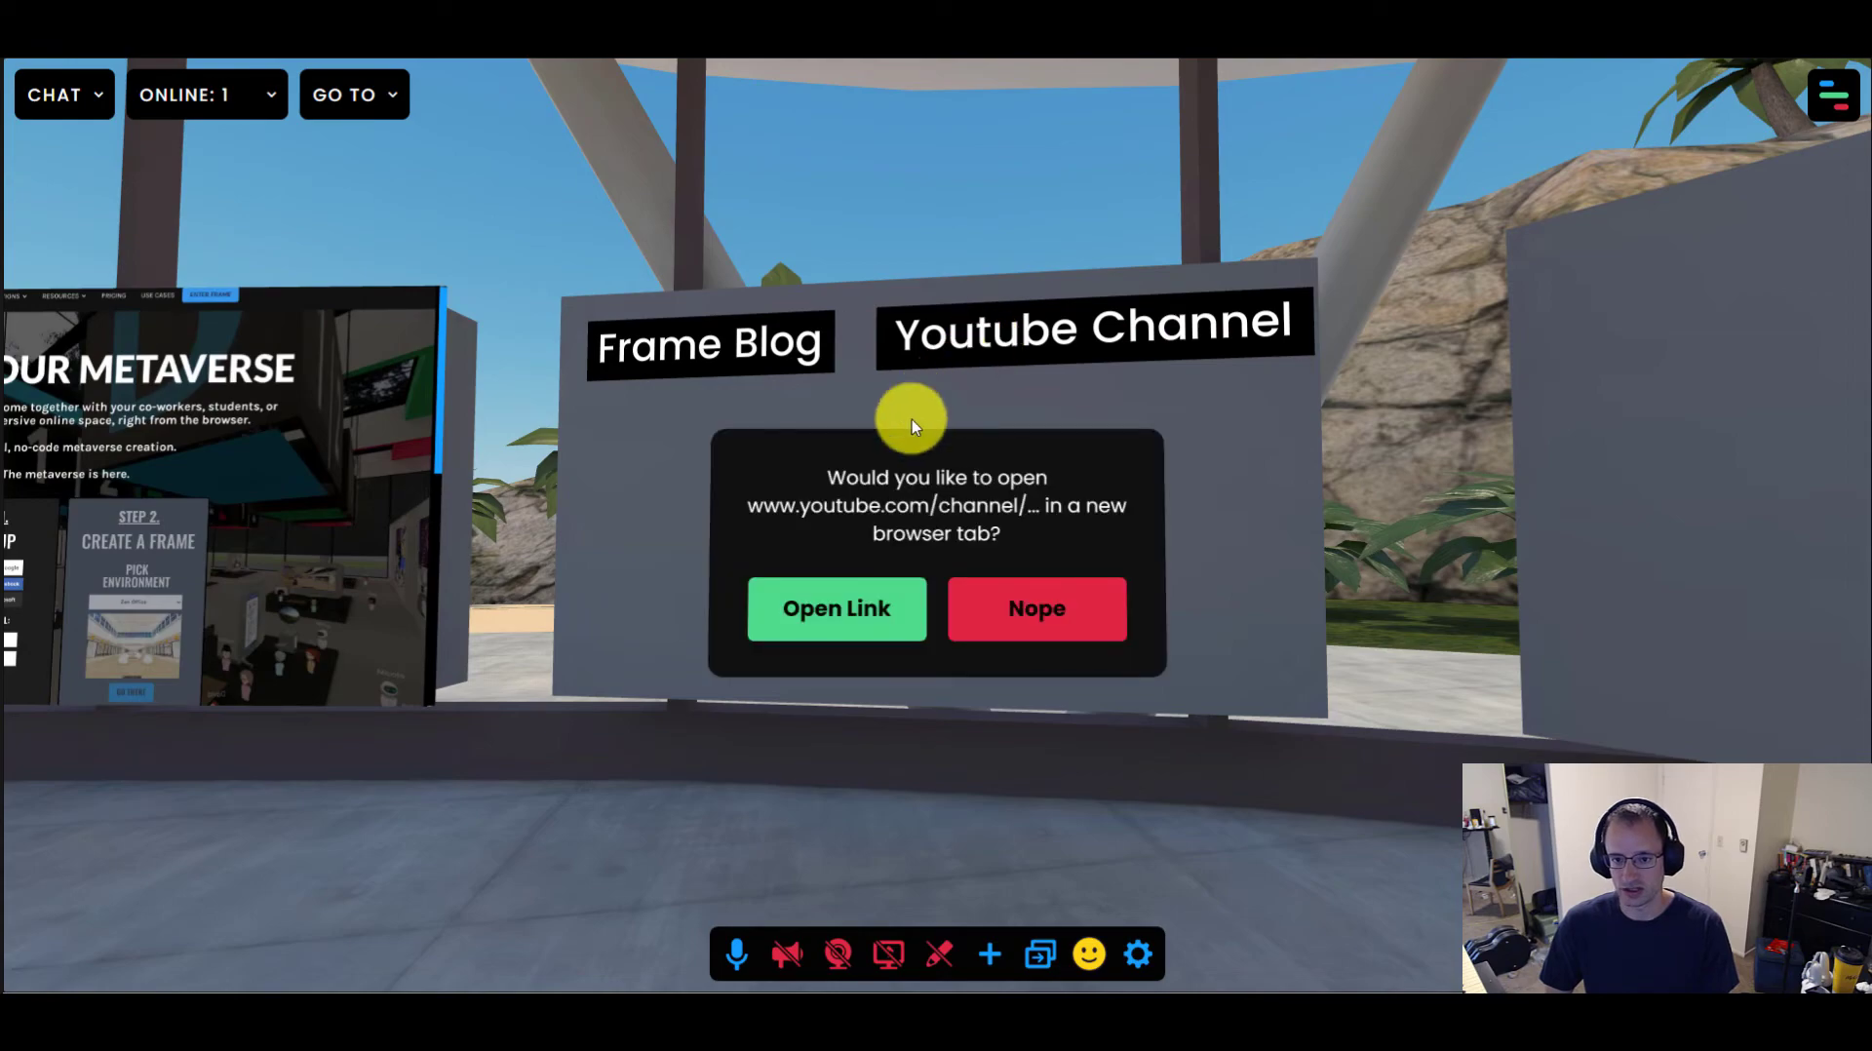
{"action": "left_click", "coordinate": [840, 608]}
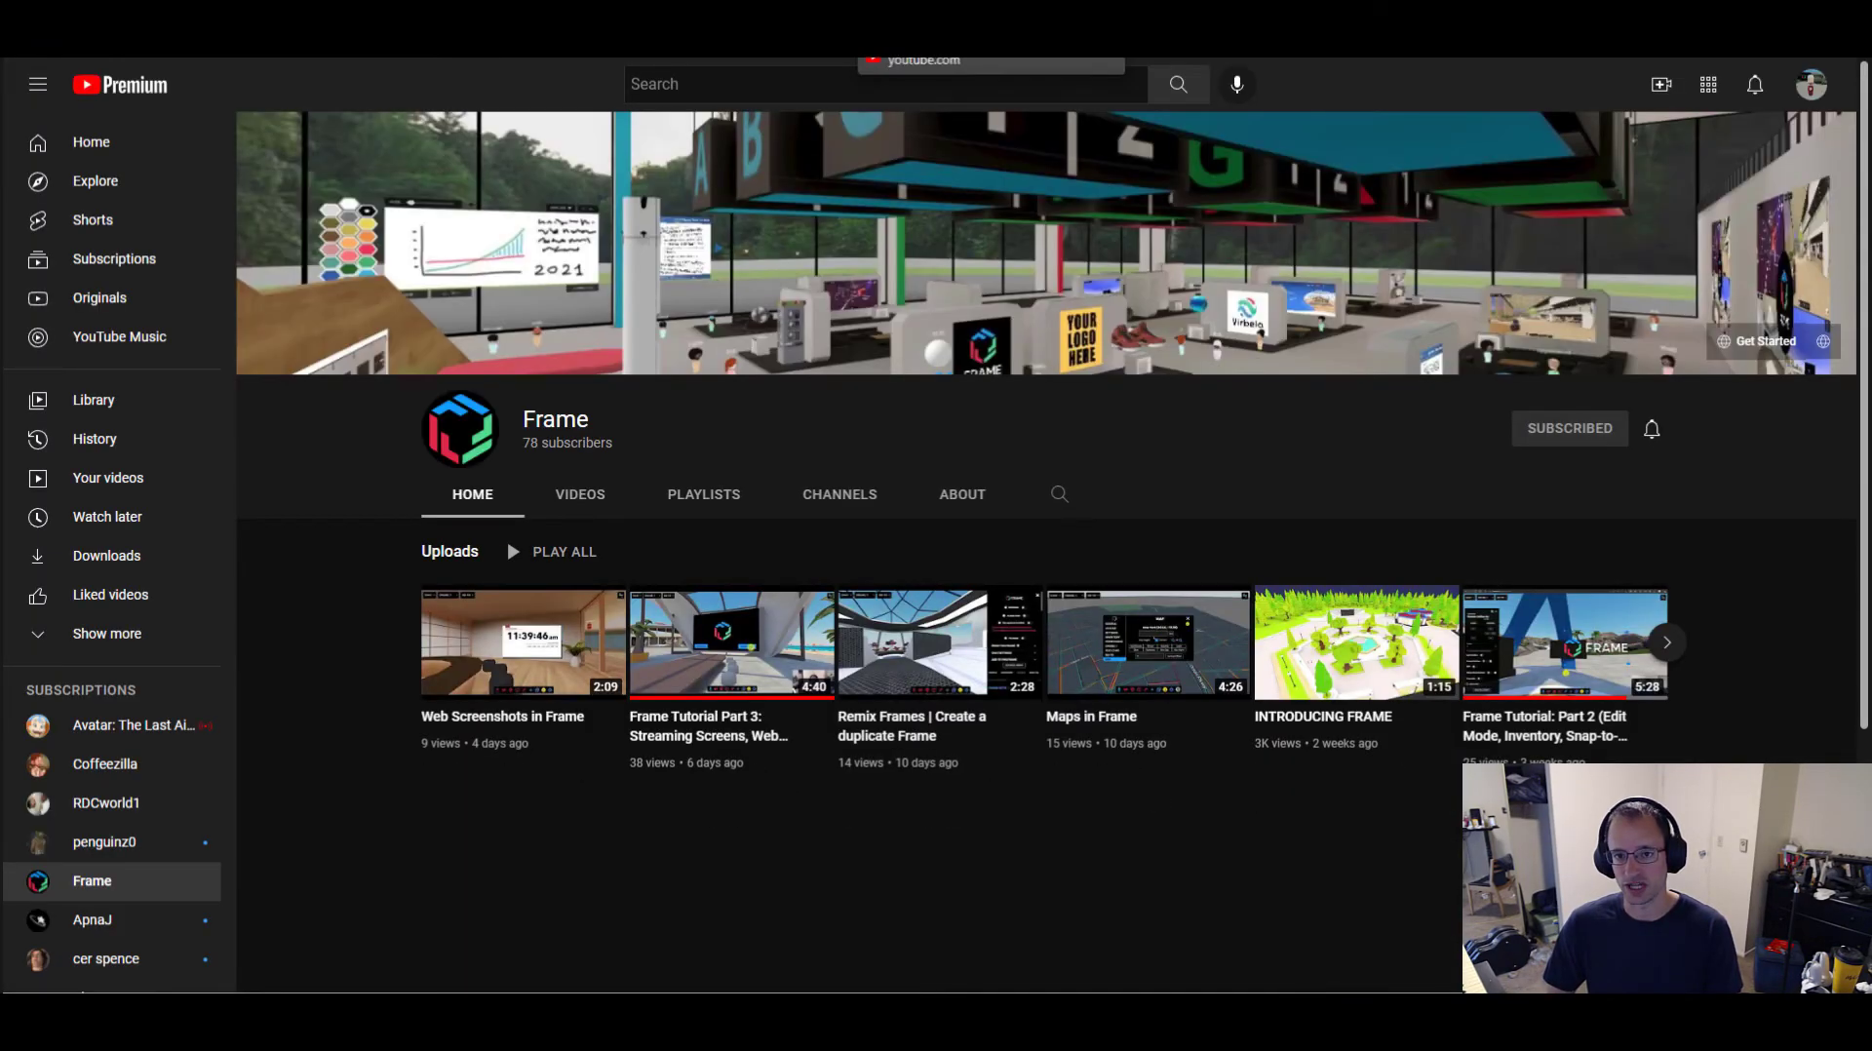
{"action": "left_click", "coordinate": [760, 44]}
{"action": "left_click_drag", "start_coordinate": [1214, 725], "coordinate": [1104, 774]}
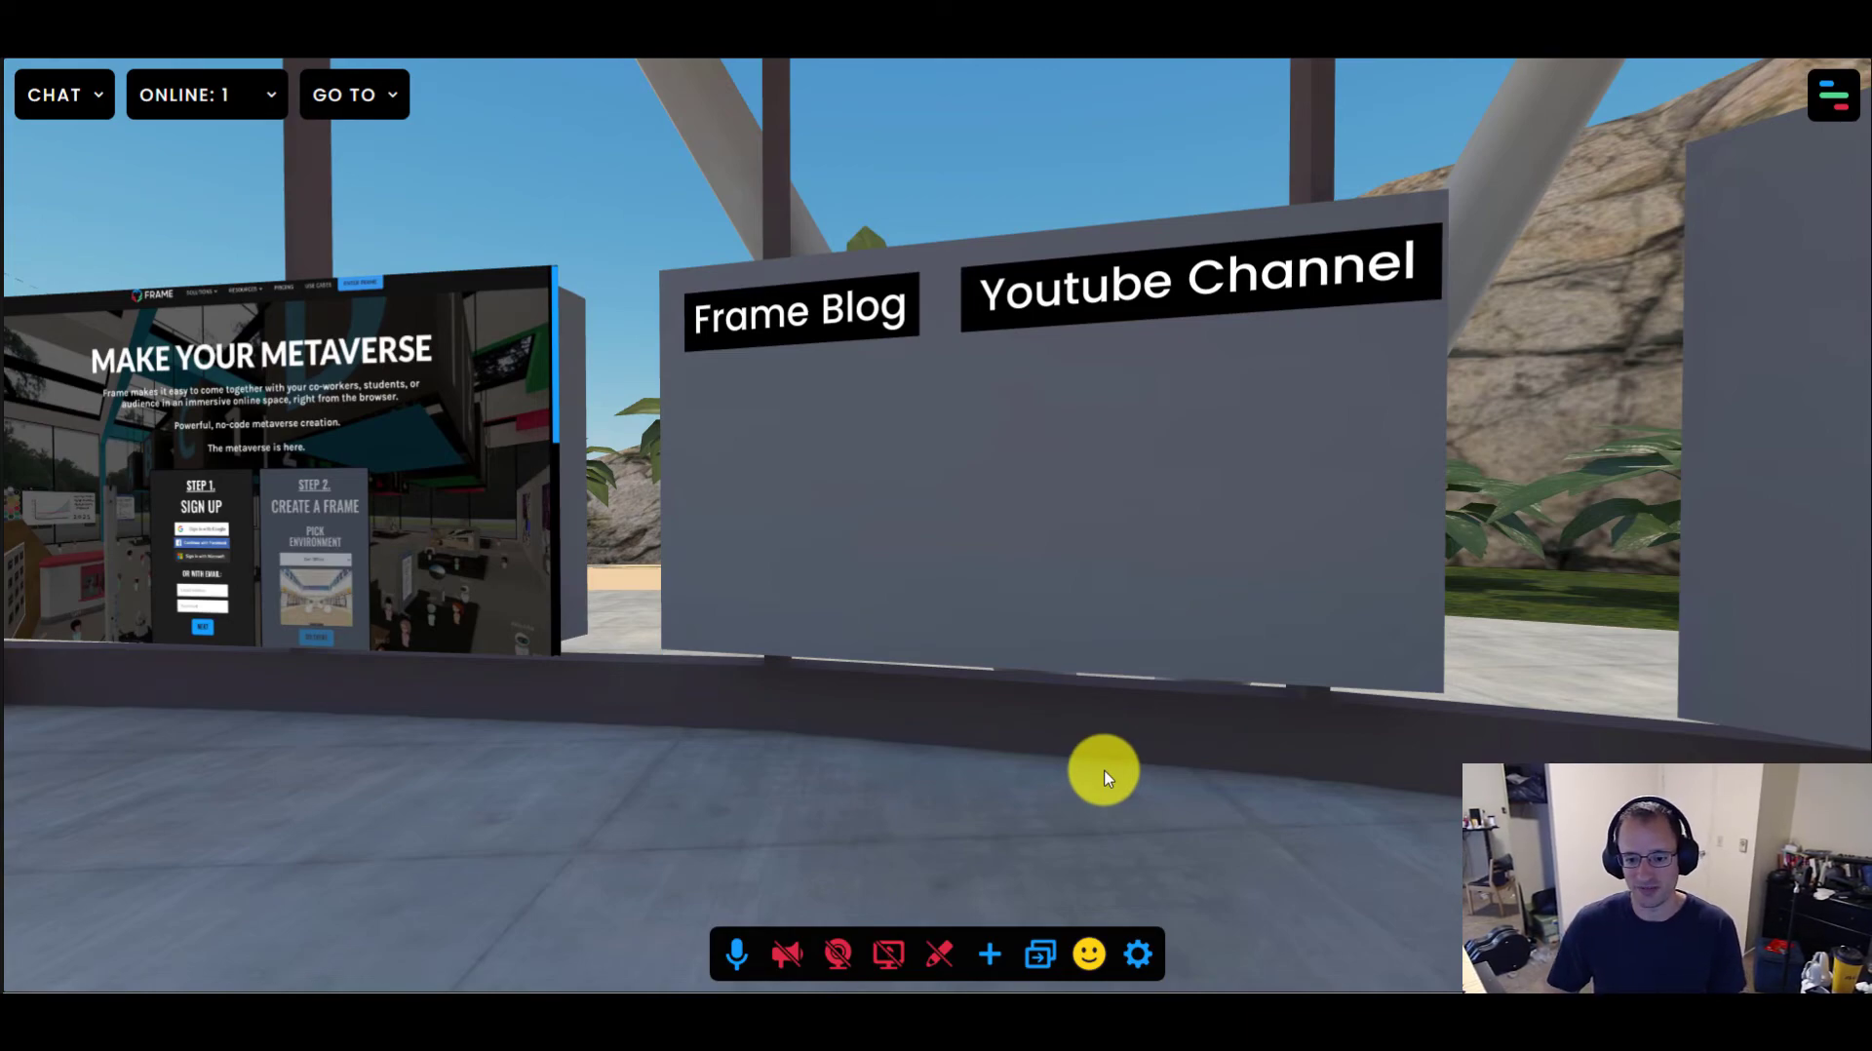
{"action": "key", "text": "d"}
{"action": "left_click_drag", "start_coordinate": [805, 553], "coordinate": [614, 620]}
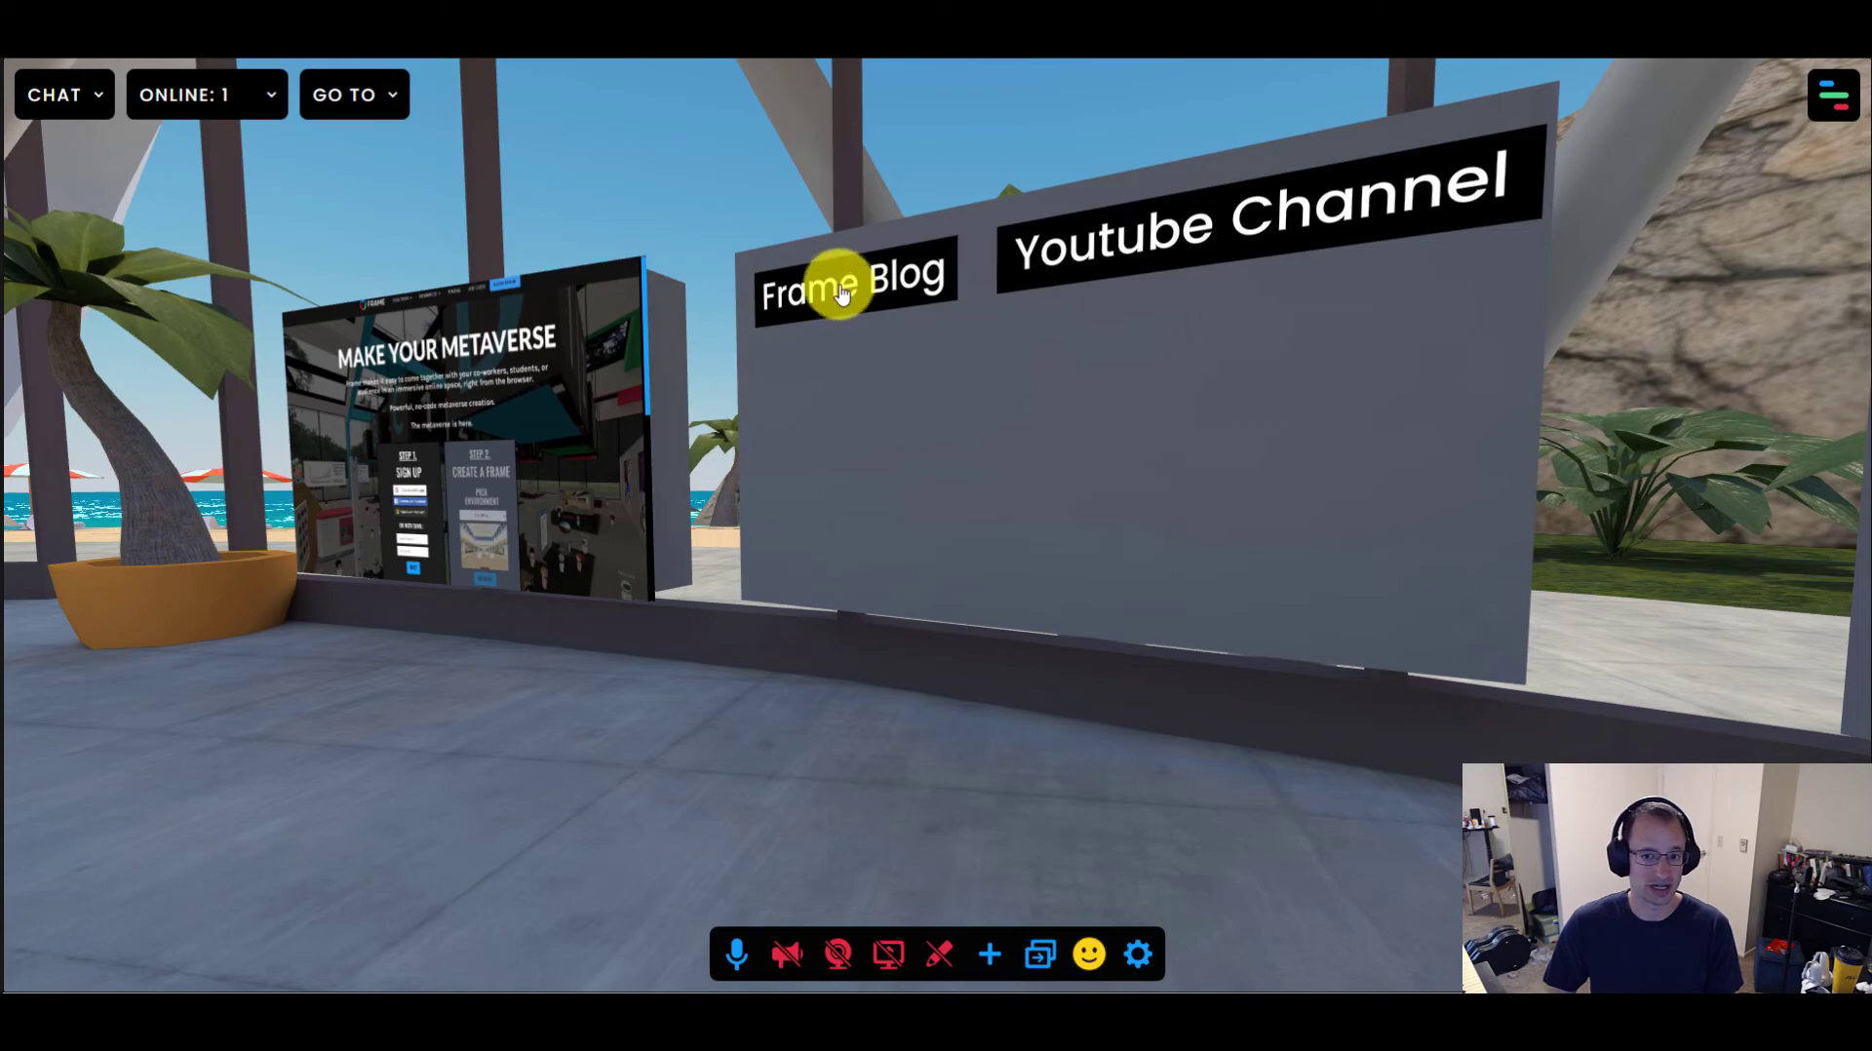
{"action": "key", "text": "s"}
{"action": "key", "text": "d"}
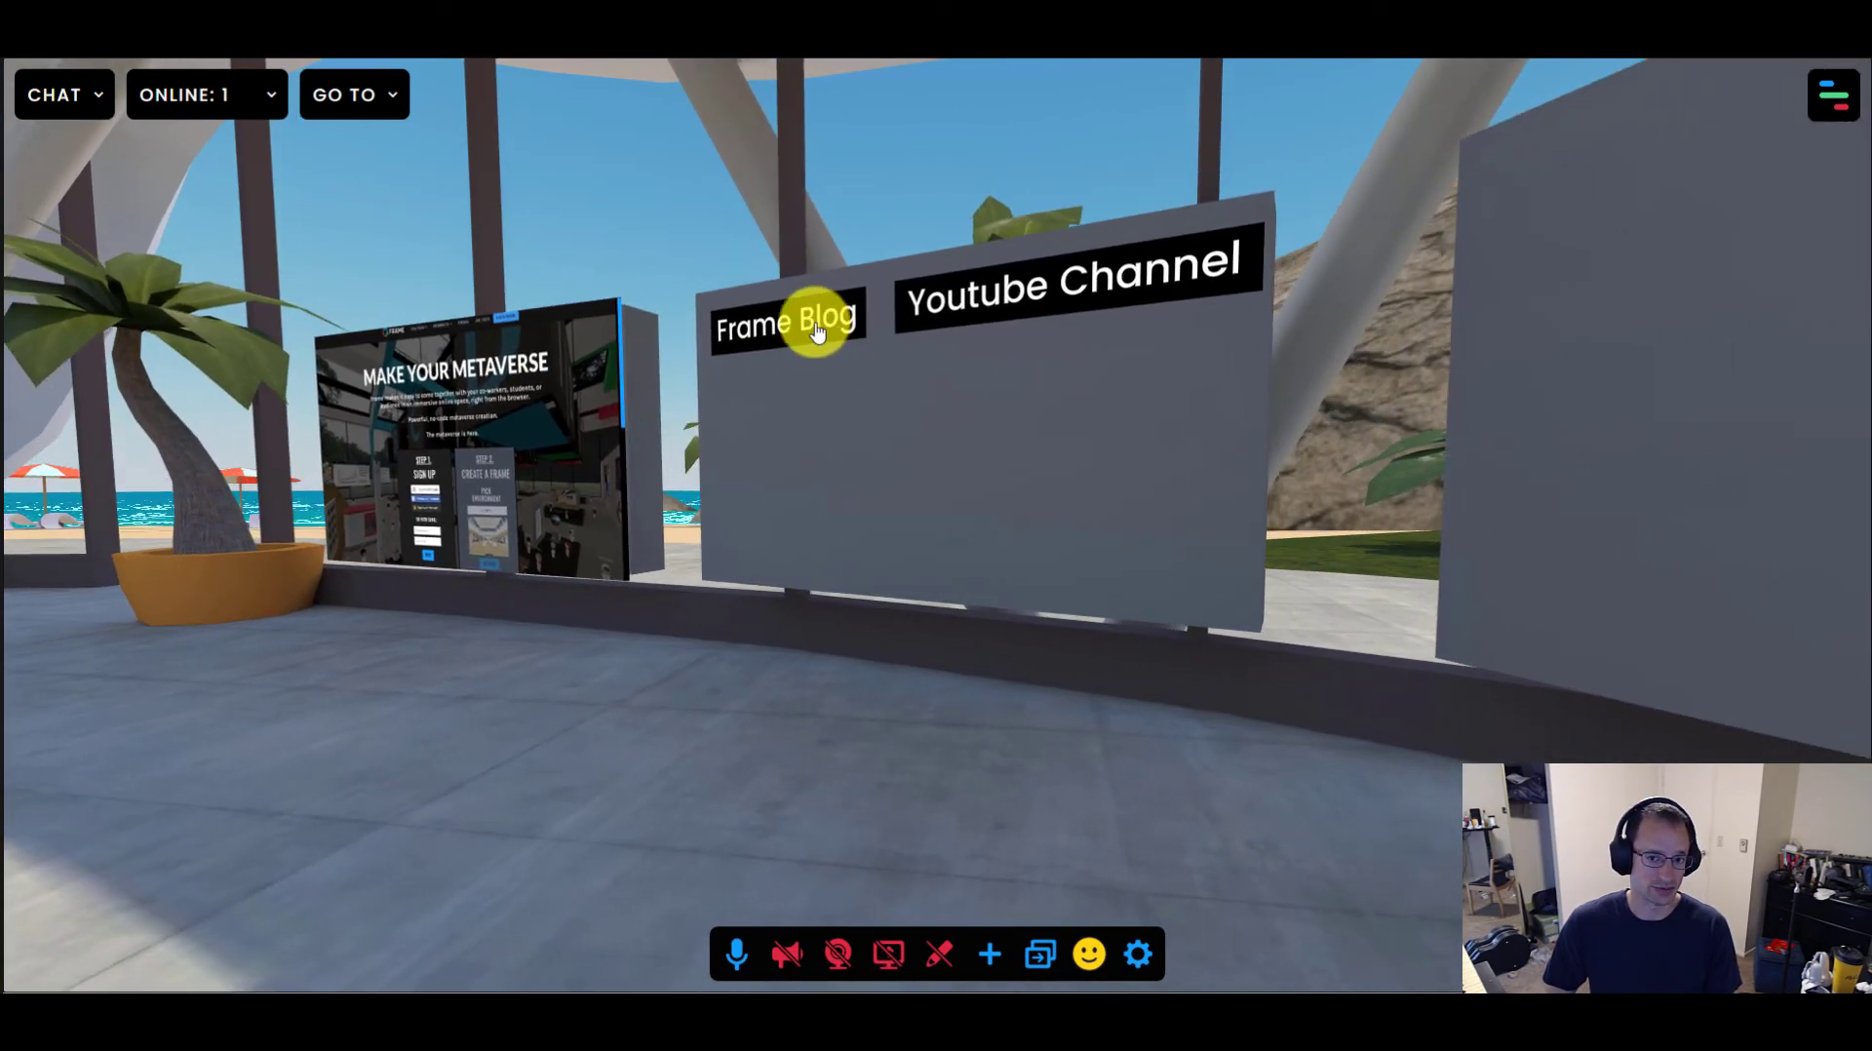
{"action": "key", "text": "a"}
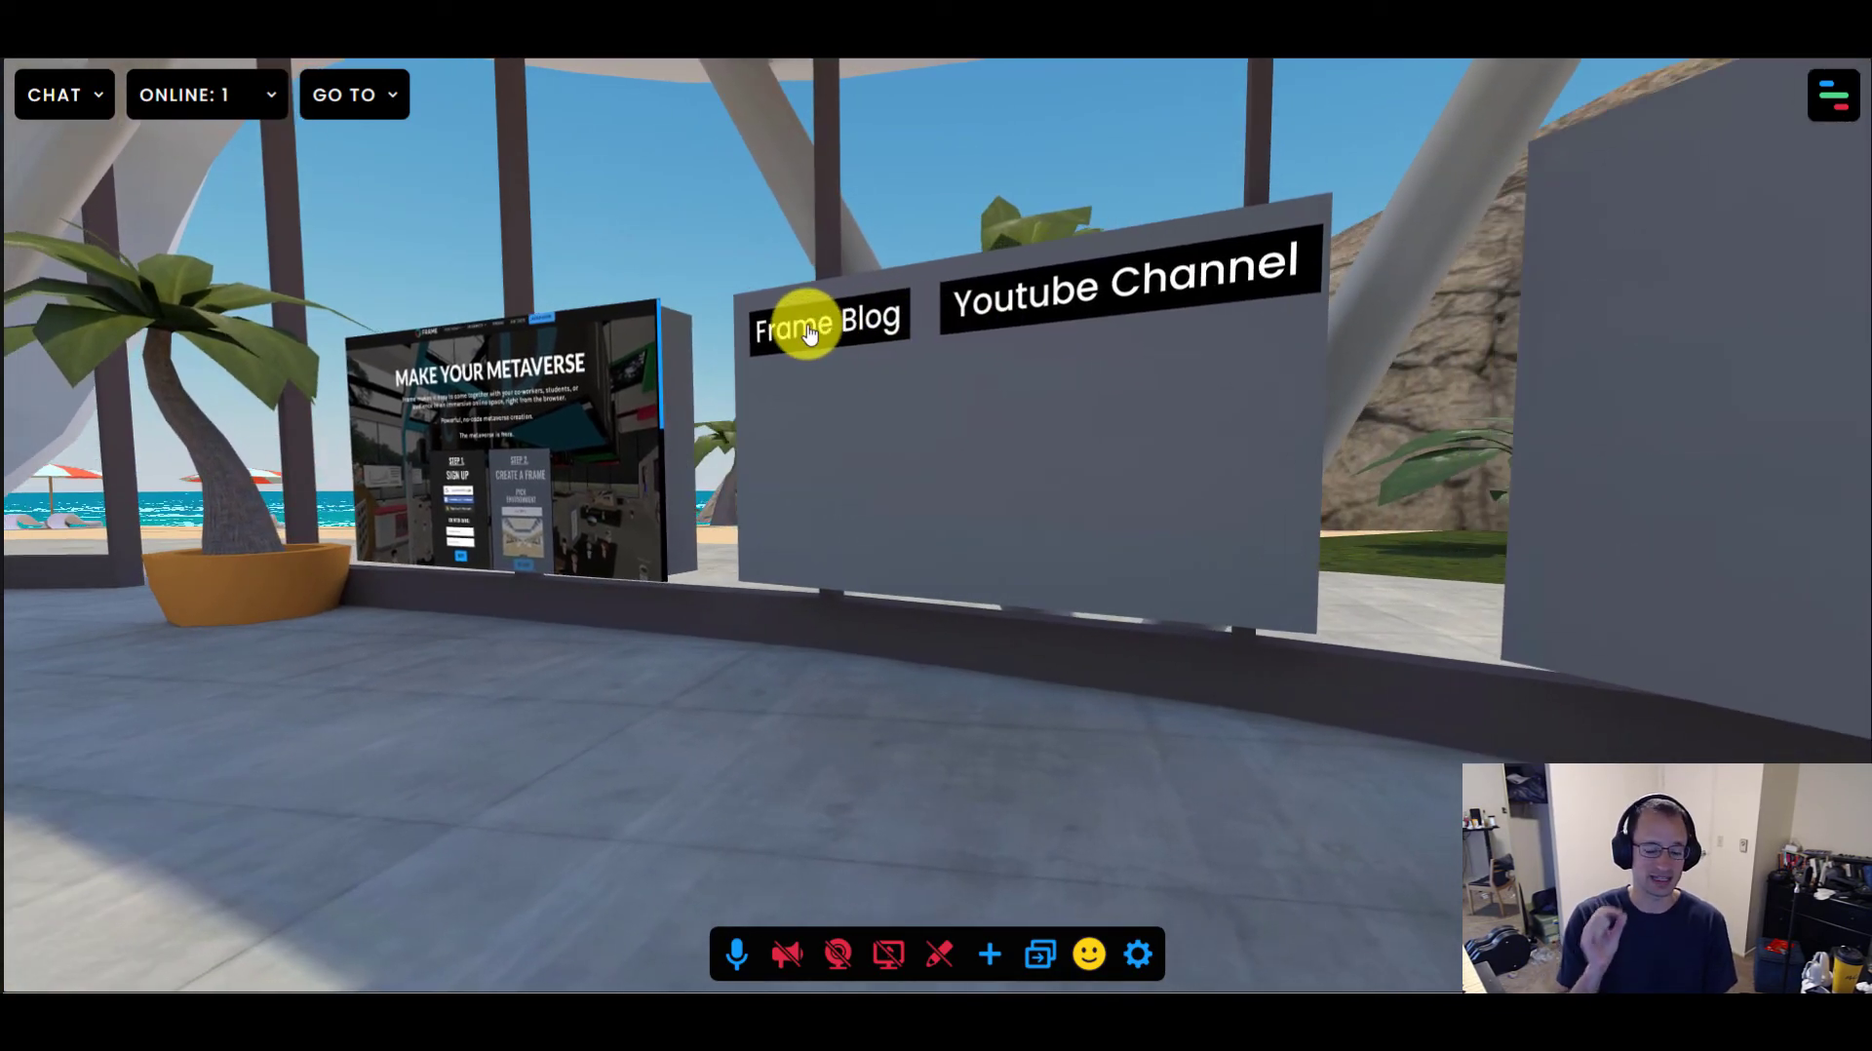
{"action": "key", "text": "d"}
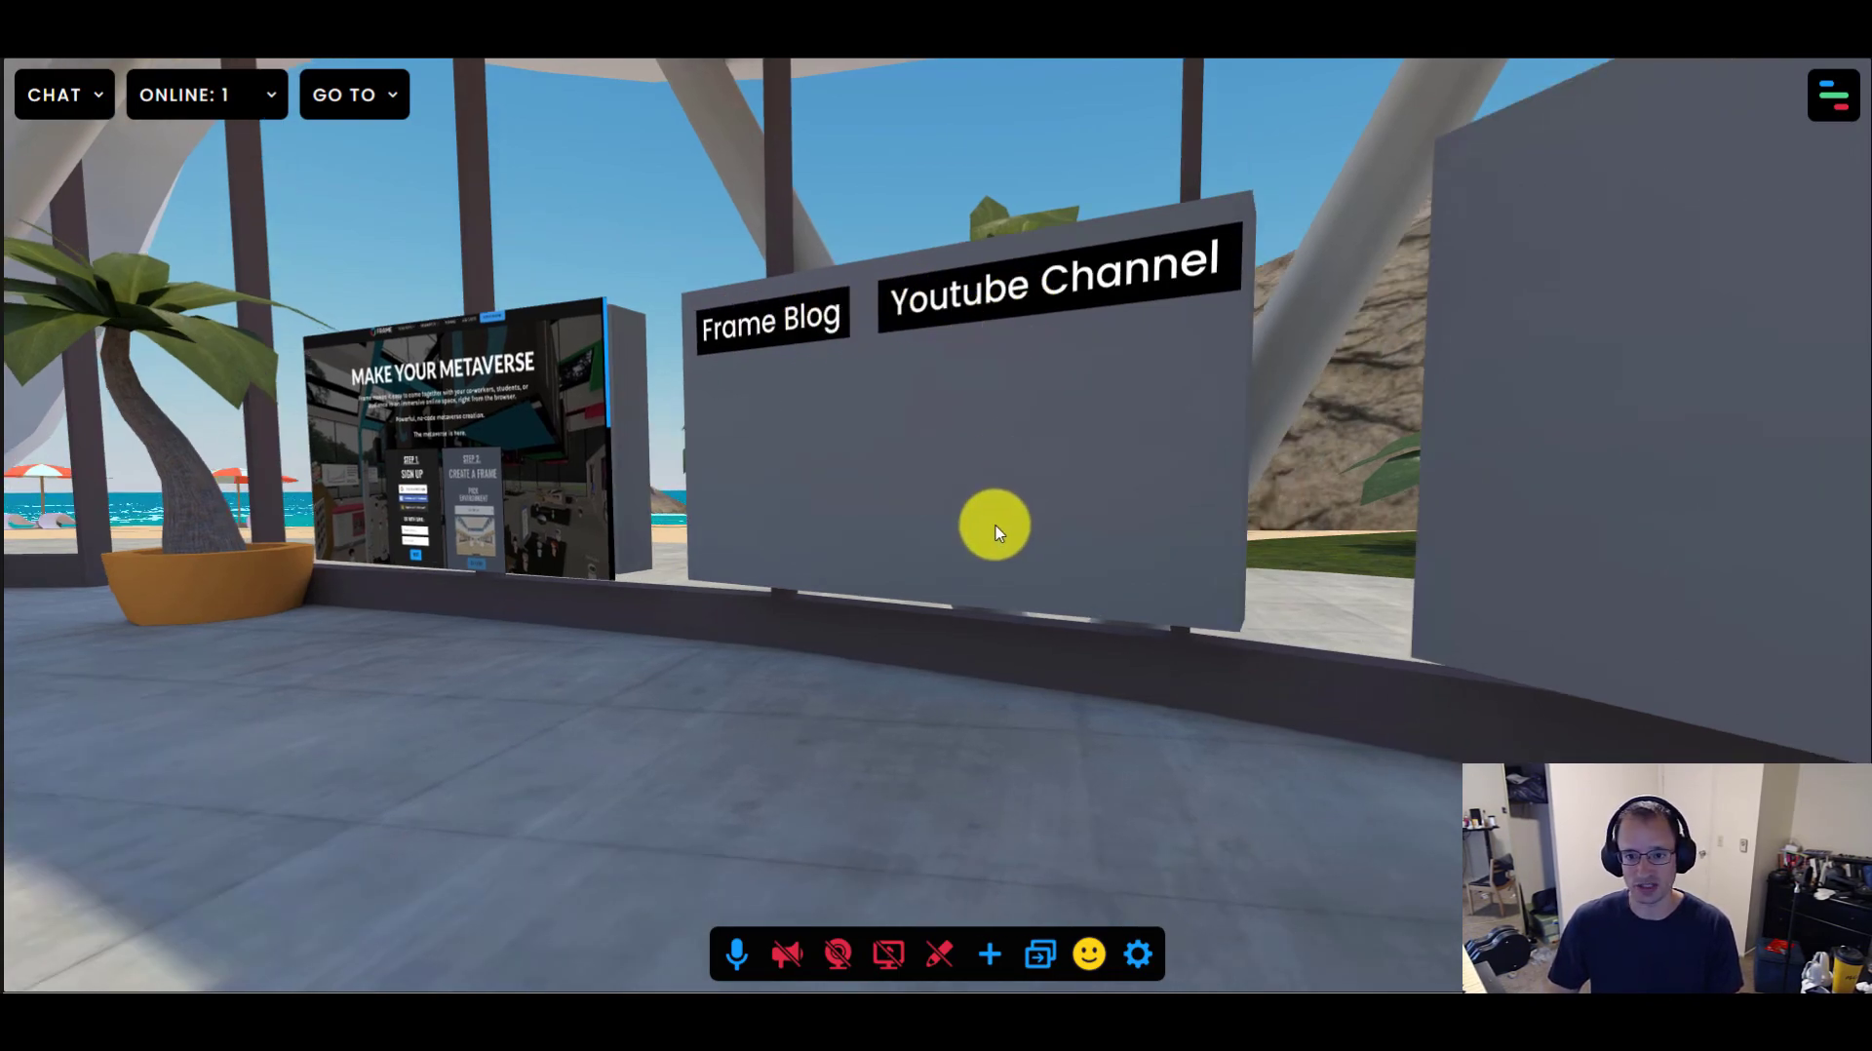
{"action": "left_click_drag", "start_coordinate": [997, 524], "coordinate": [808, 540]}
{"action": "key", "text": "d"}
{"action": "key", "text": "a"}
{"action": "left_click", "coordinate": [989, 955]}
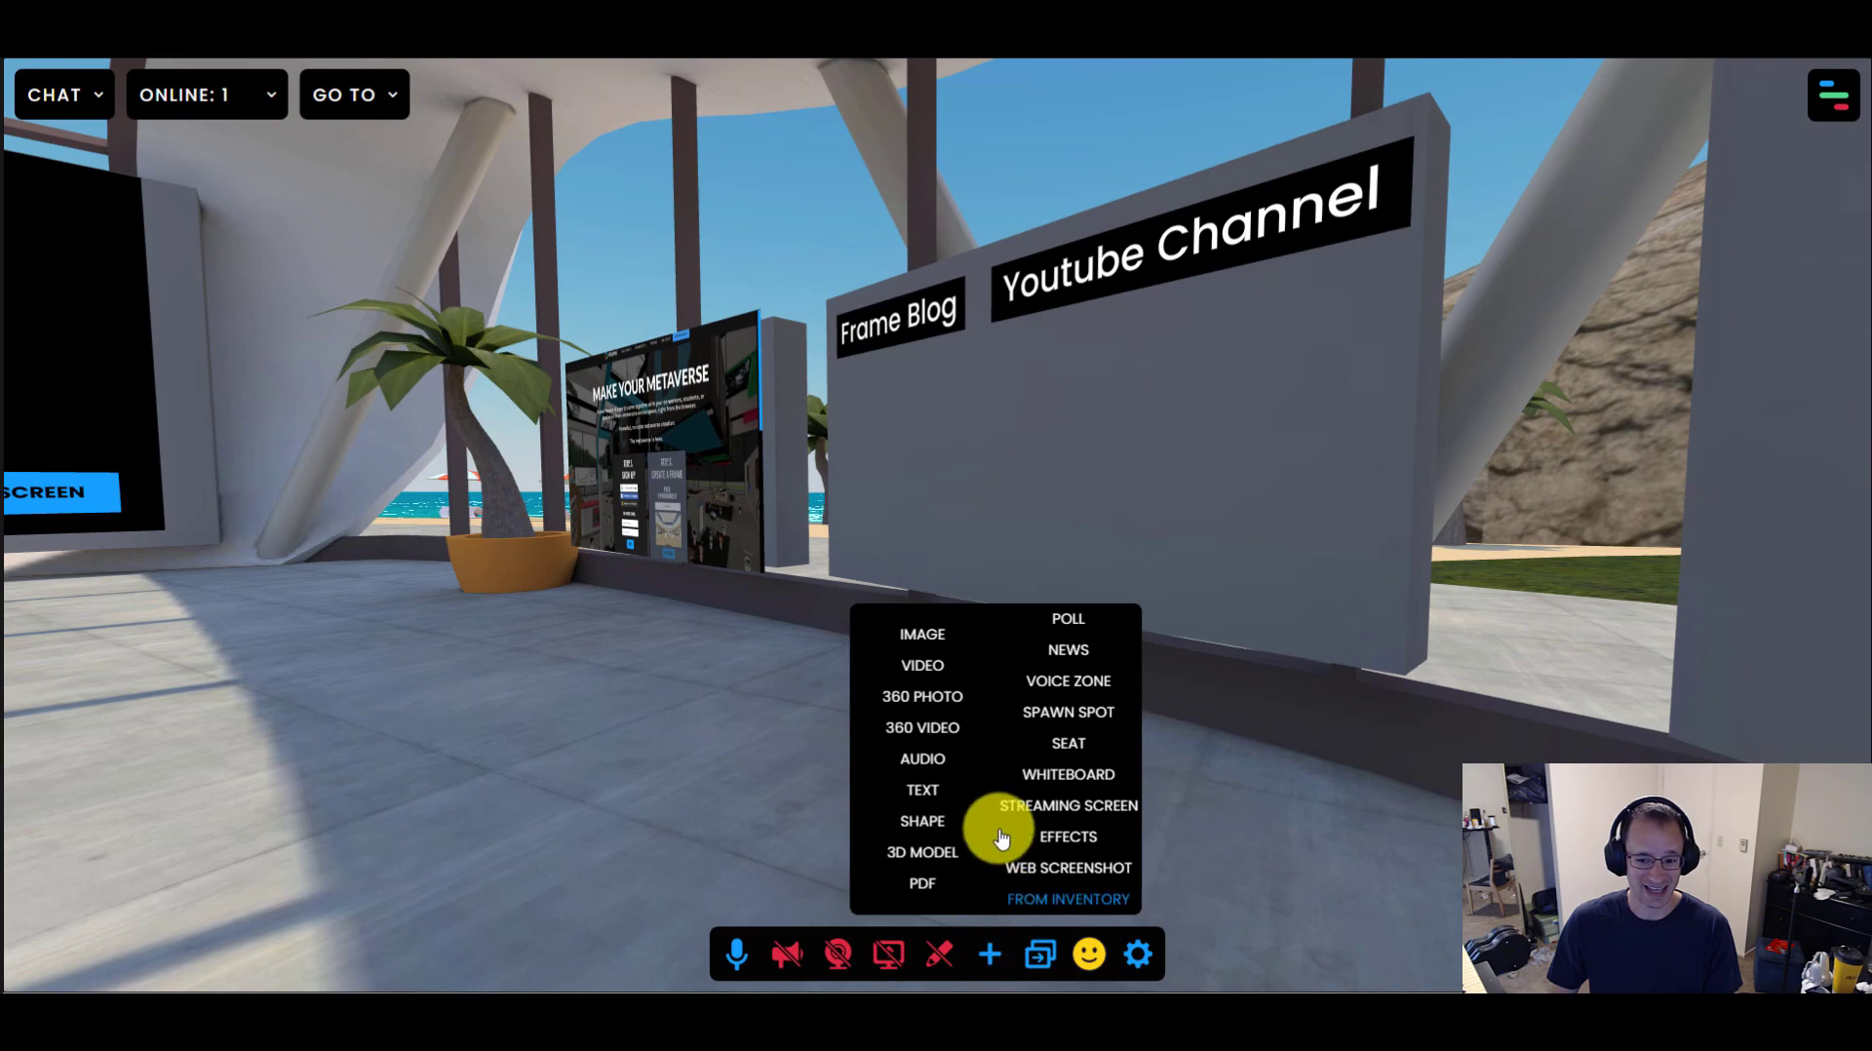
{"action": "left_click", "coordinate": [1005, 950]}
{"action": "left_click_drag", "start_coordinate": [1111, 726], "coordinate": [1095, 729]}
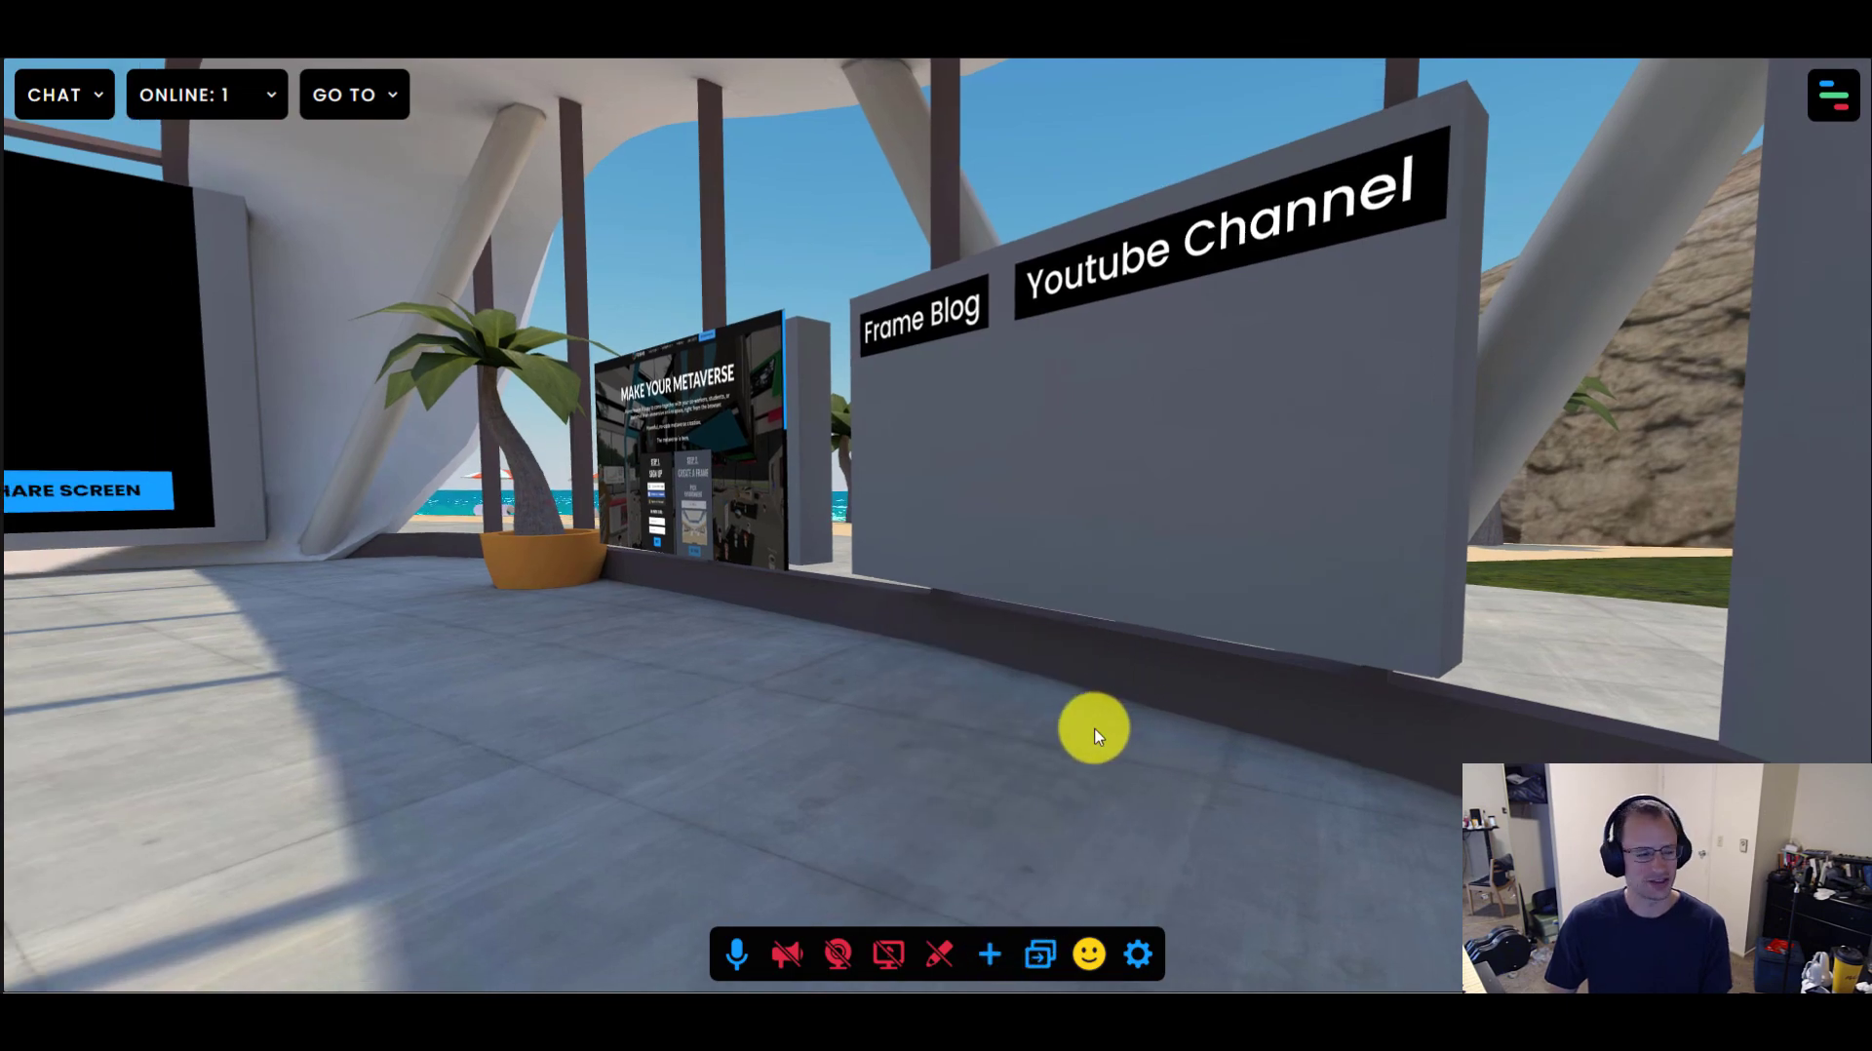